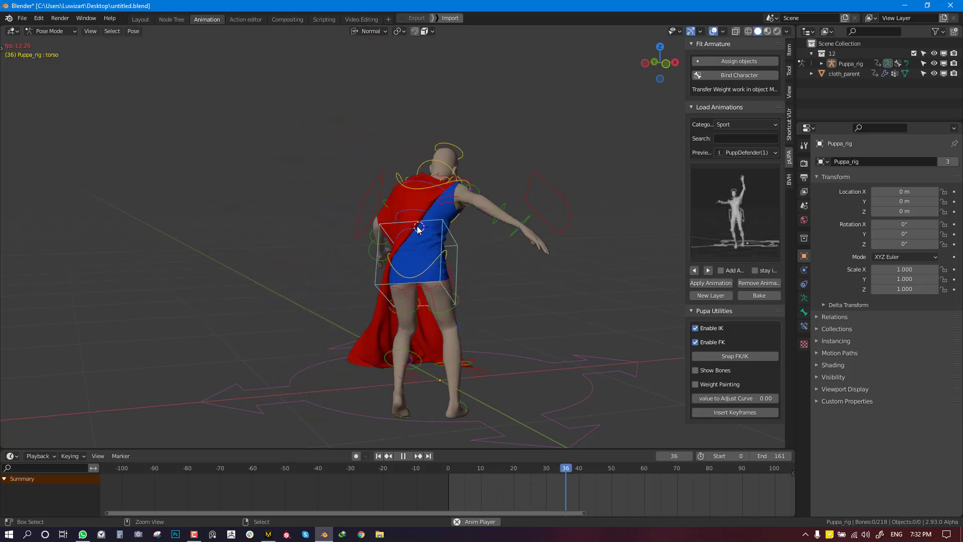
Step: Switch to Object Mode, hide the viewport overlays, and stop the cape animation at frame 37
key("ctrl+Tab")
key("shift+alt+z")
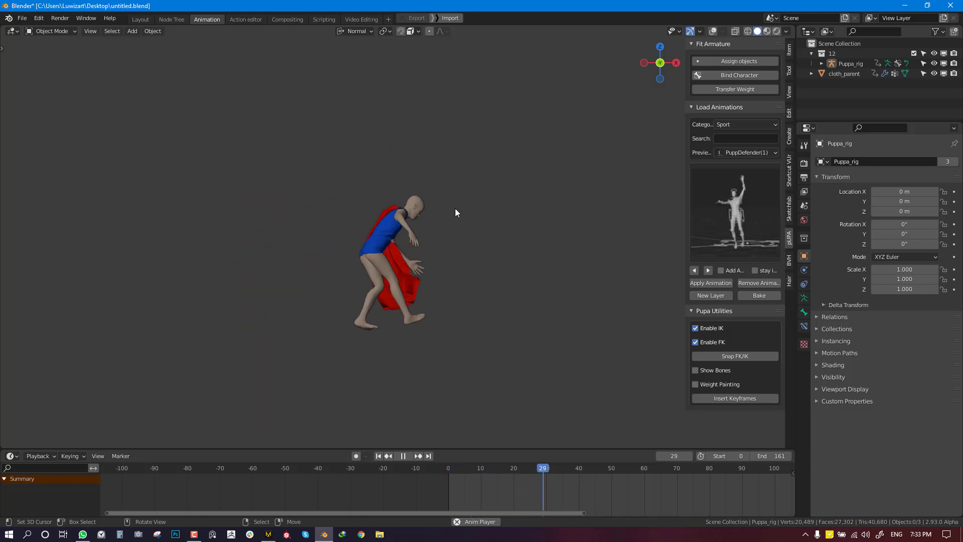
key("space")
Step: Select Puppa_rig and remove its animation so it returns to a T-pose
key("KP_1")
left_click(444, 208)
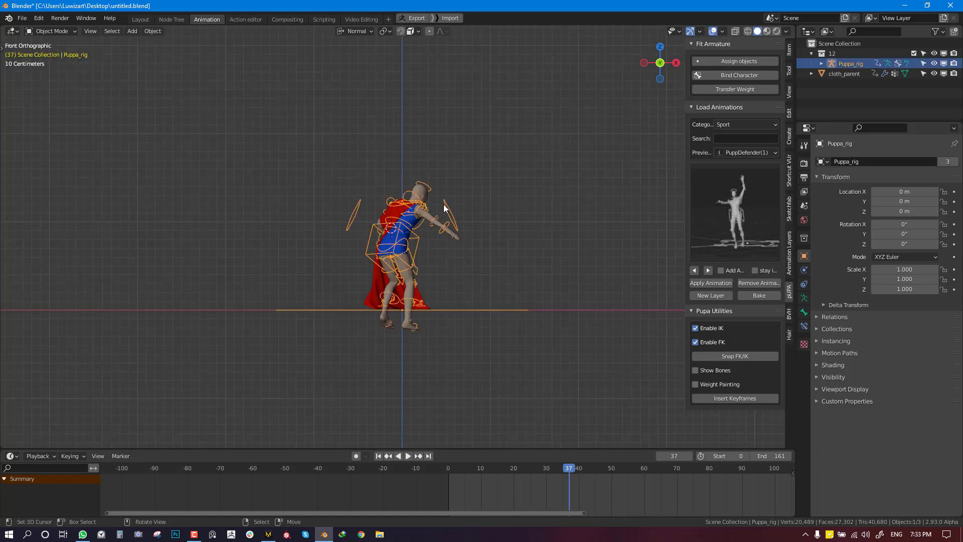
left_click(742, 284)
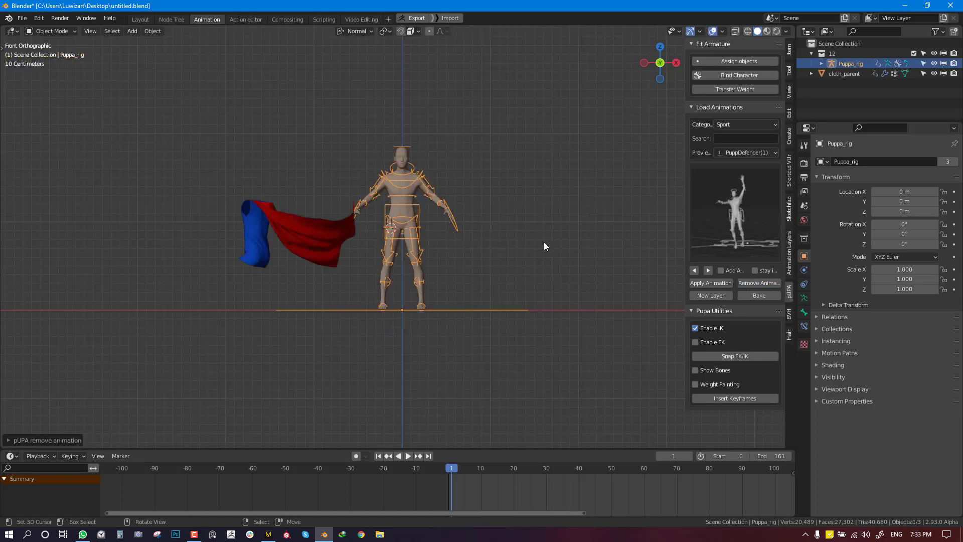
Step: Delete the cloth_parent tunic and cape, then reselect Puppa_rig in front view
right_click(258, 228)
left_click(257, 228)
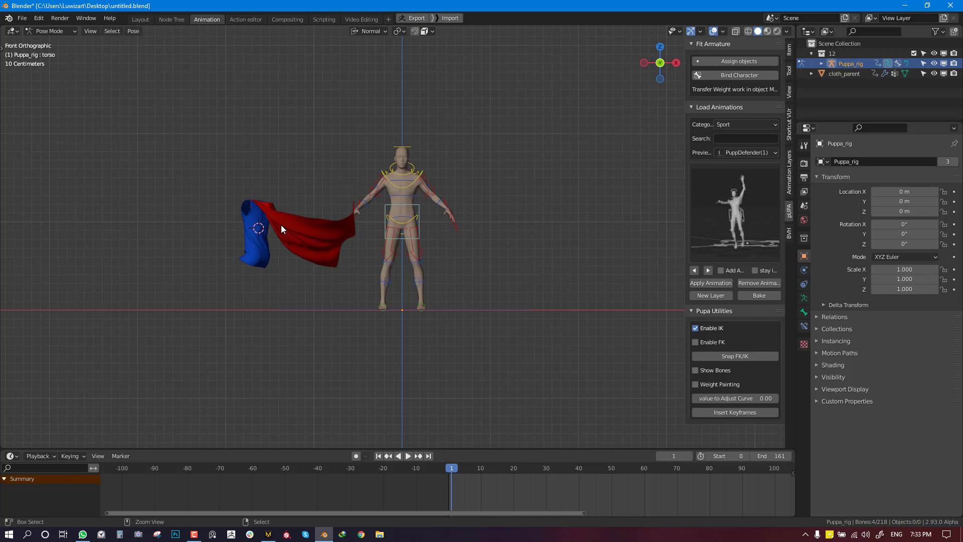
key("x")
left_click(262, 214)
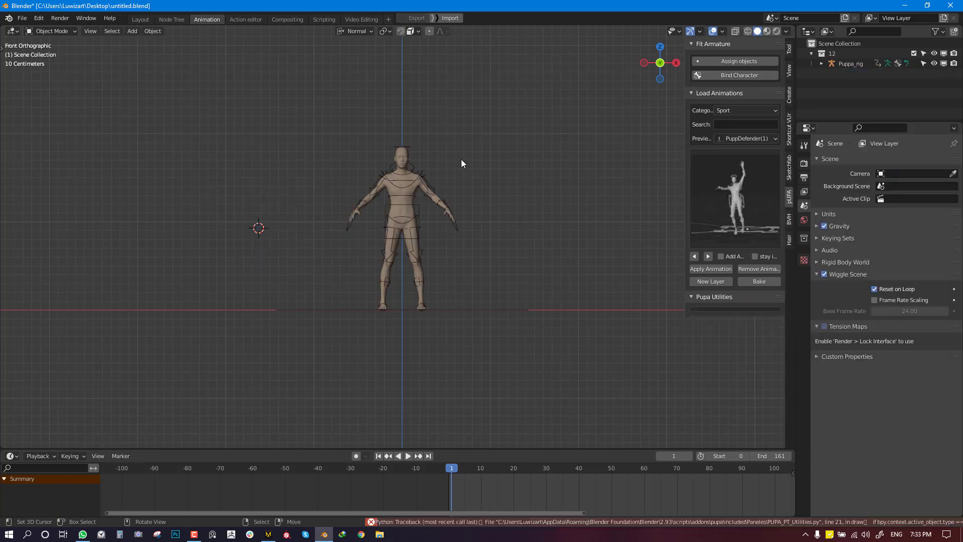
middle_click_drag(459, 168, 421, 214, "shift")
left_click(423, 169)
key("KP_1")
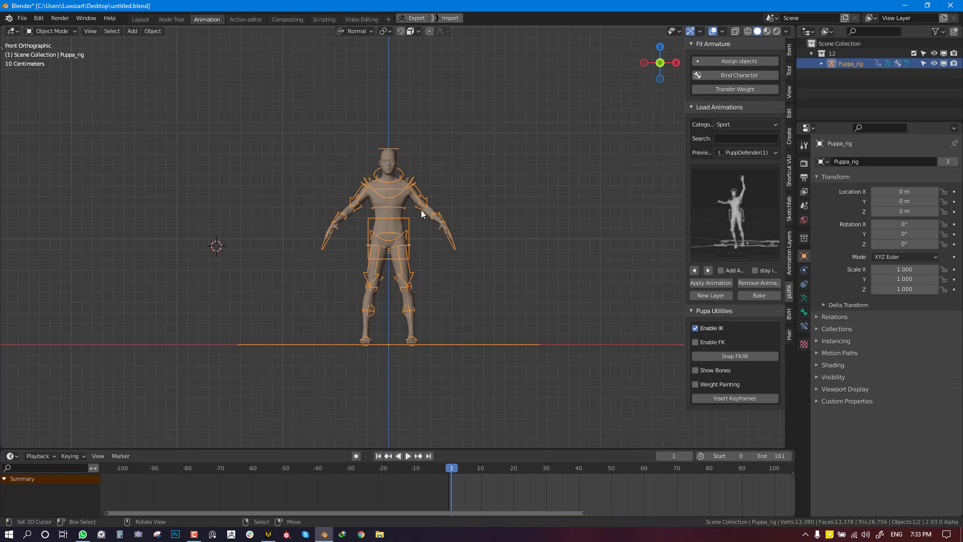
Step: Show the toolbar, draw an annotation stroke beside the character, then undo it
scroll(462, 236, "down", 2)
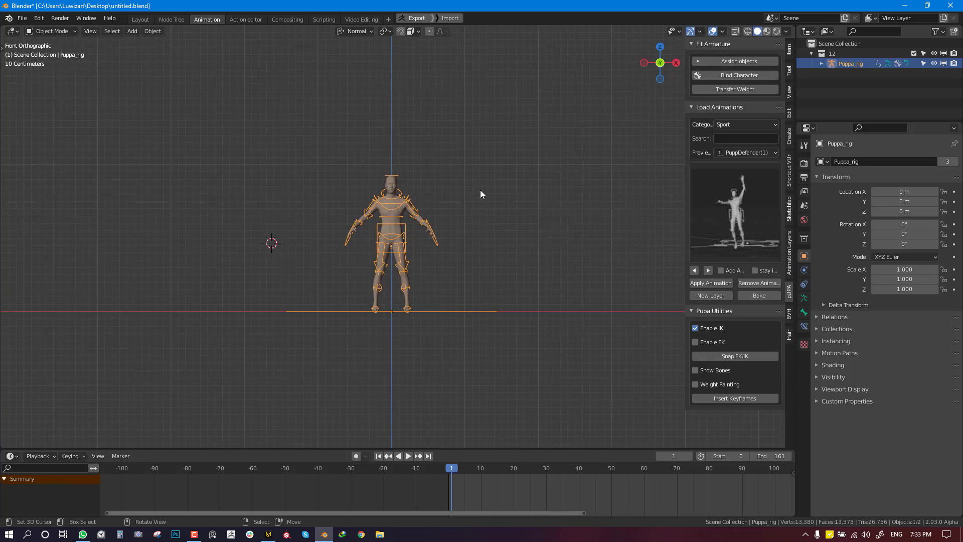
scroll(476, 192, "up", 2)
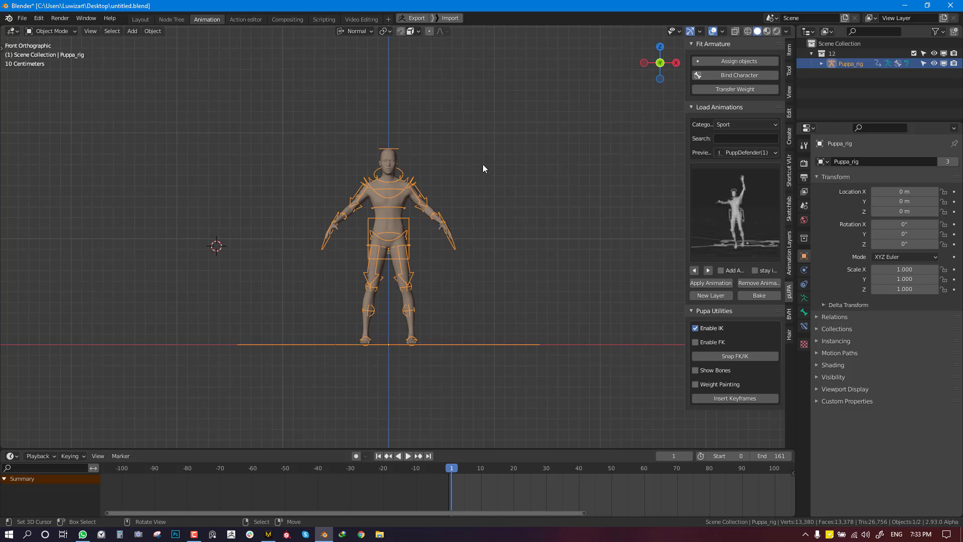
key("shift+space")
key("t")
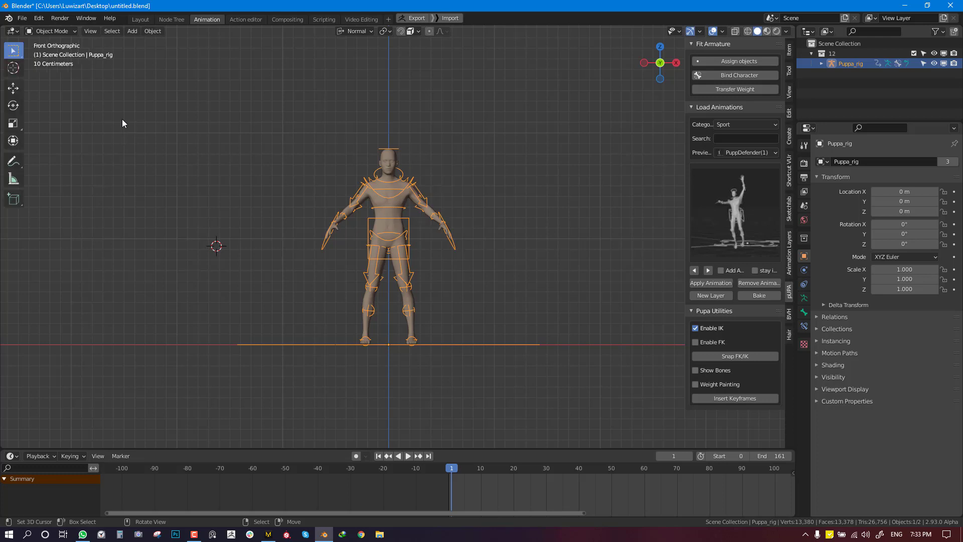
left_click(14, 161)
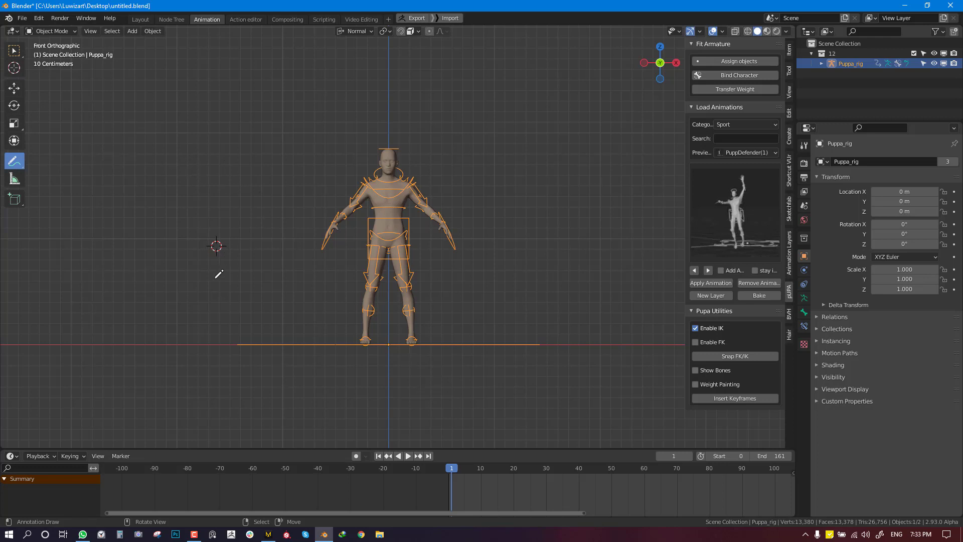
left_click_drag(215, 278, 311, 84)
key("ctrl+z")
Step: Measure the character's height from the floor with the Measure tool, then clear the ruler
left_click(16, 183)
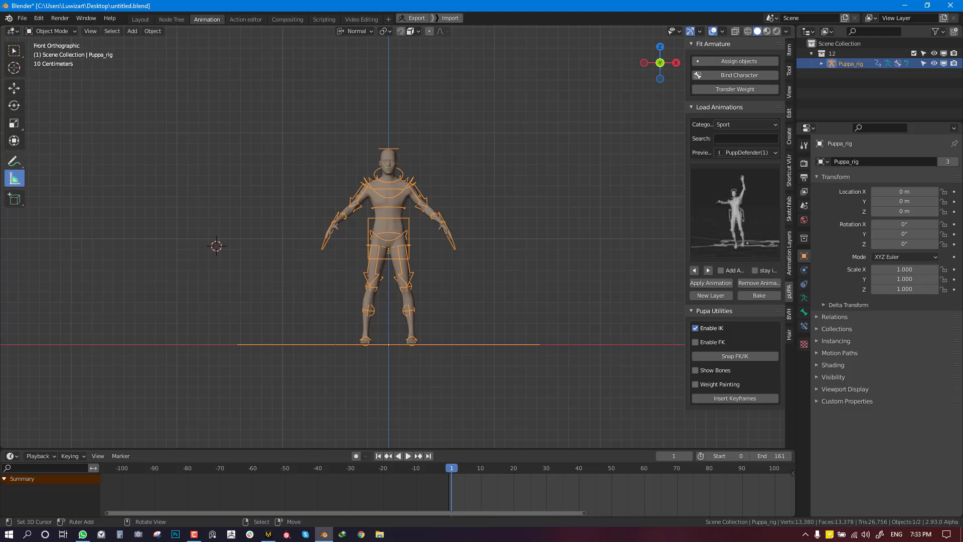
left_click_drag(256, 310, 248, 65)
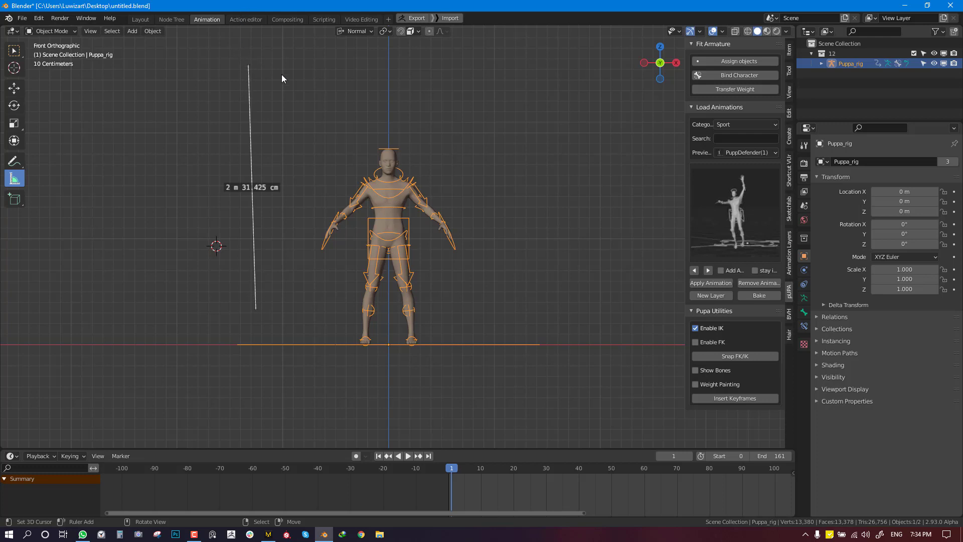
key("Delete")
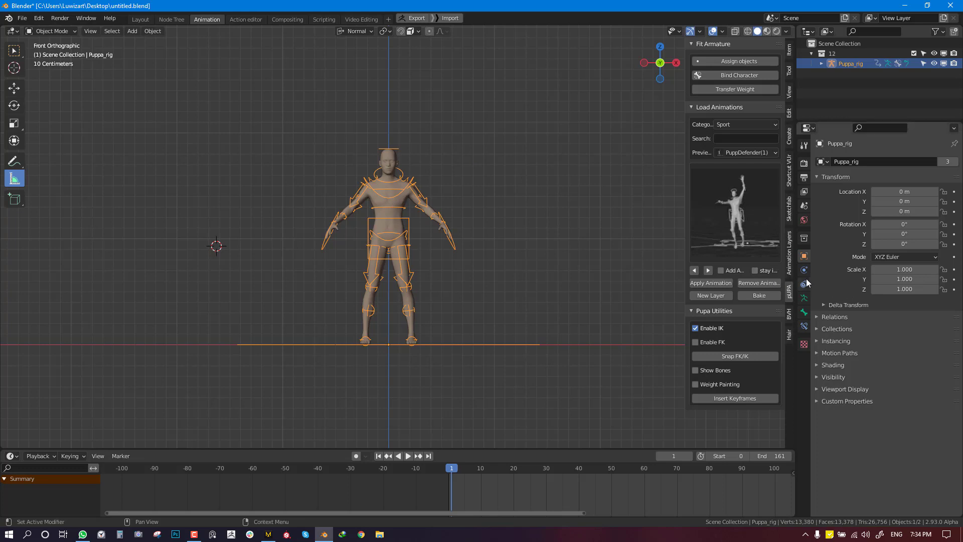
Step: Set the scene Unit System to Imperial in Scene Properties
left_click(804, 206)
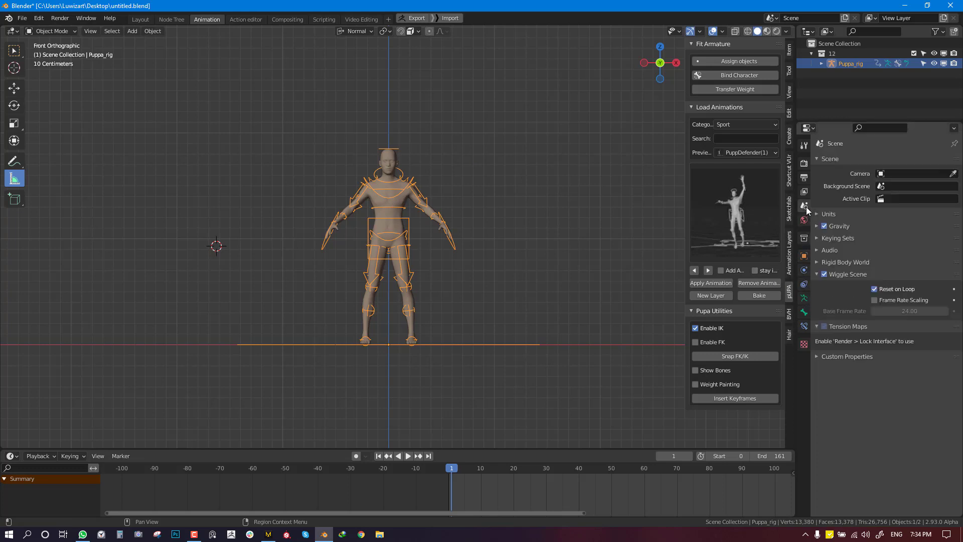
left_click(843, 211)
left_click(907, 228)
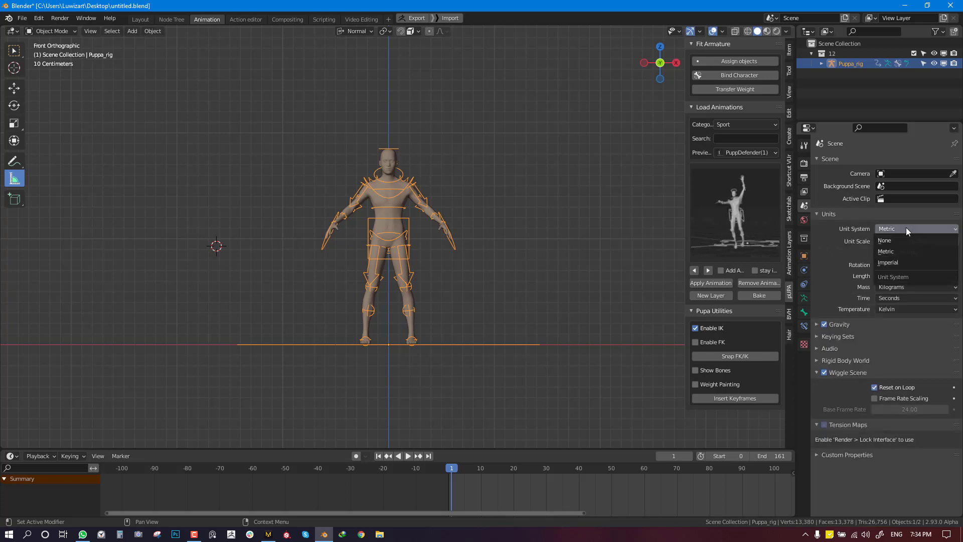
left_click(899, 263)
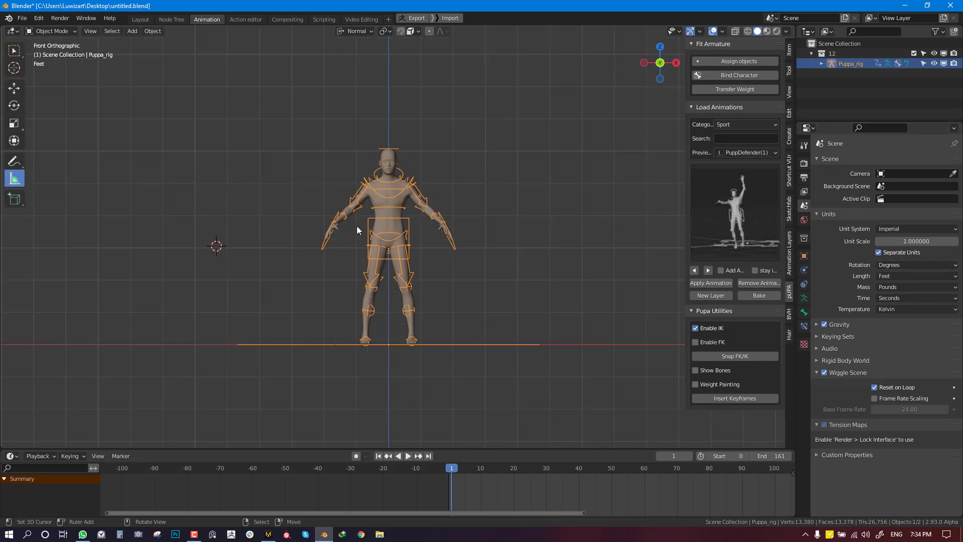
Step: Measure the character from floor to head top, reading about 6' 203.2 thou
left_click_drag(431, 345, 427, 153)
middle_click_drag(428, 153, 445, 266)
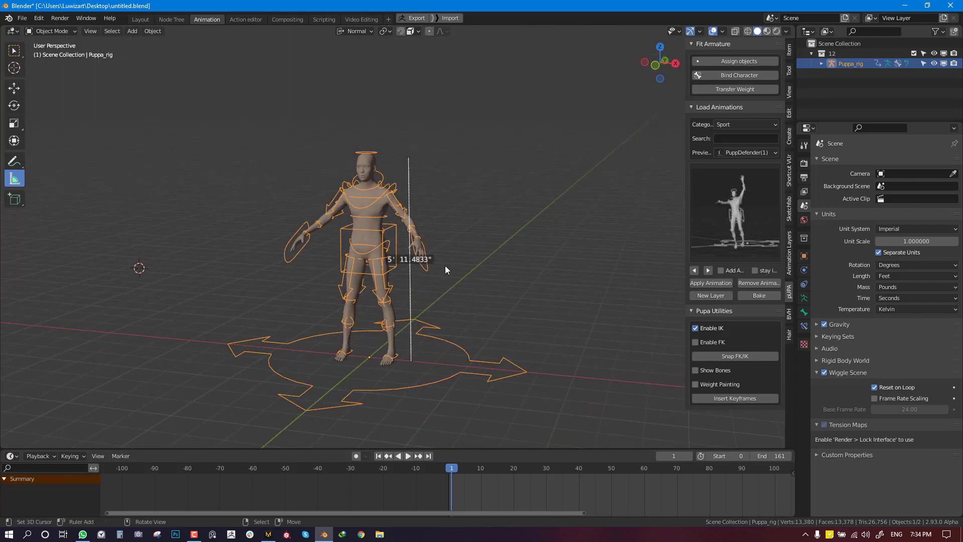
key("KP_1")
scroll(441, 141, "up", 5)
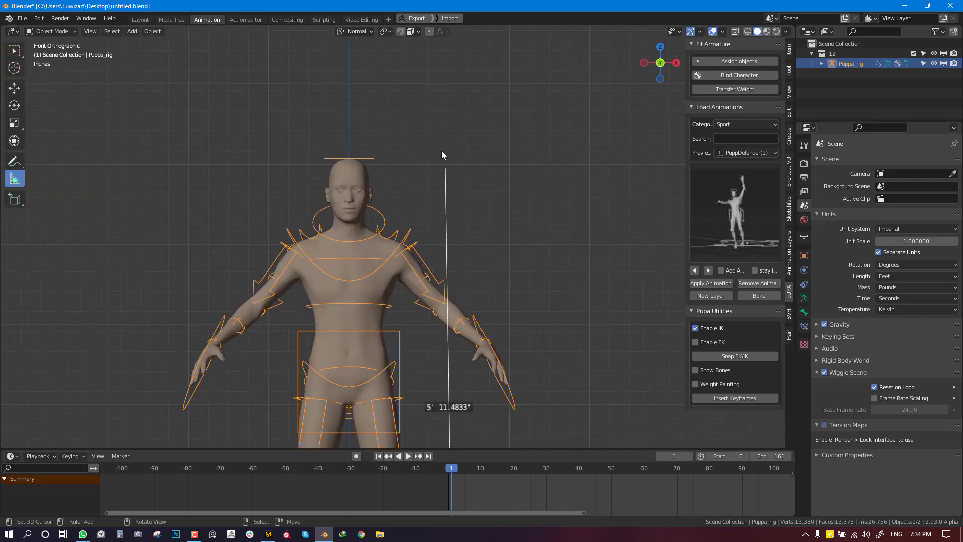
left_click_drag(448, 172, 447, 165)
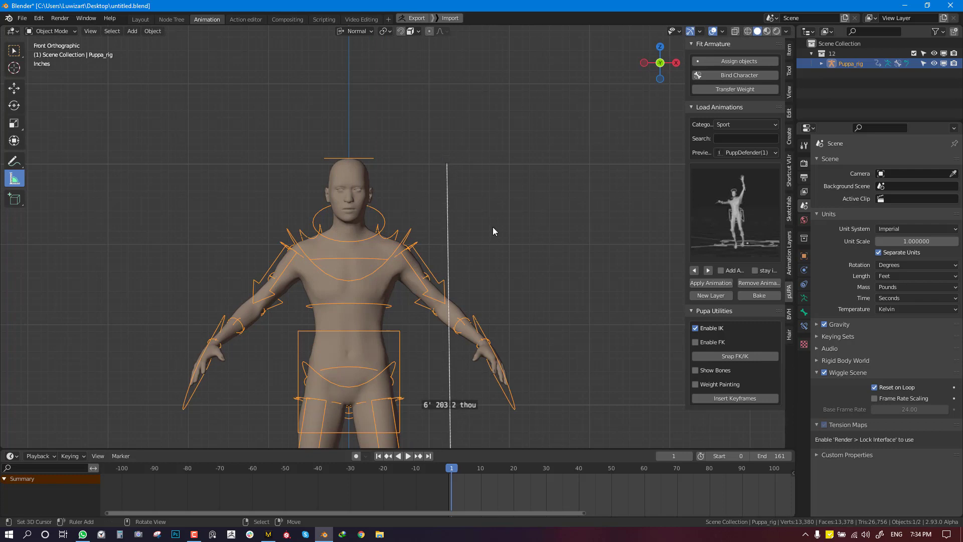
scroll(493, 227, "down", 3)
middle_click_drag(478, 317, 423, 326)
key("KP_1")
scroll(528, 336, "down", 3)
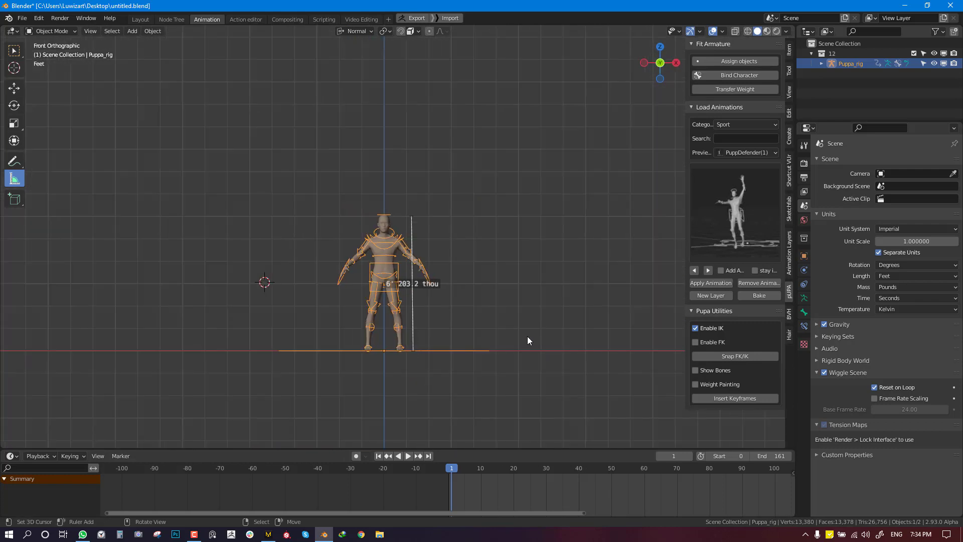
middle_click_drag(486, 274, 428, 298)
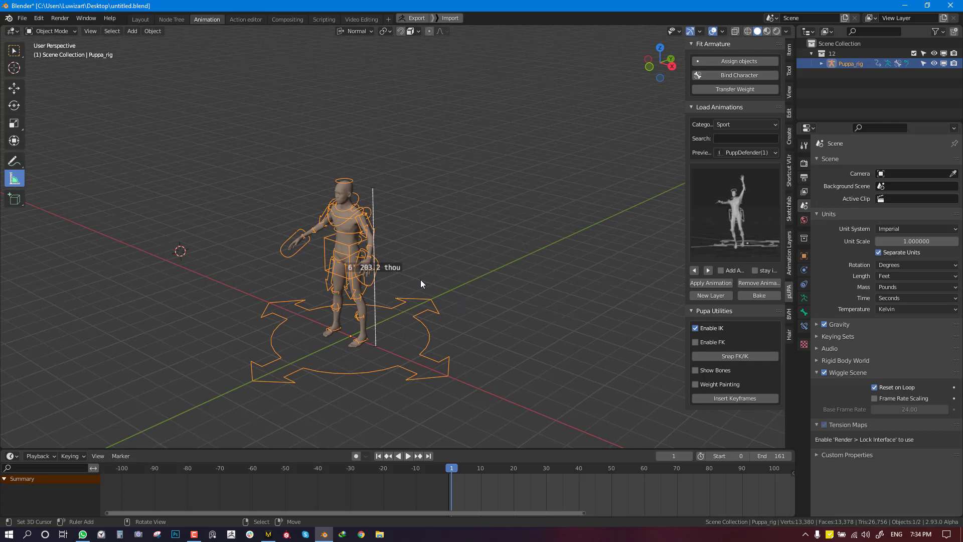
middle_click_drag(420, 279, 481, 263)
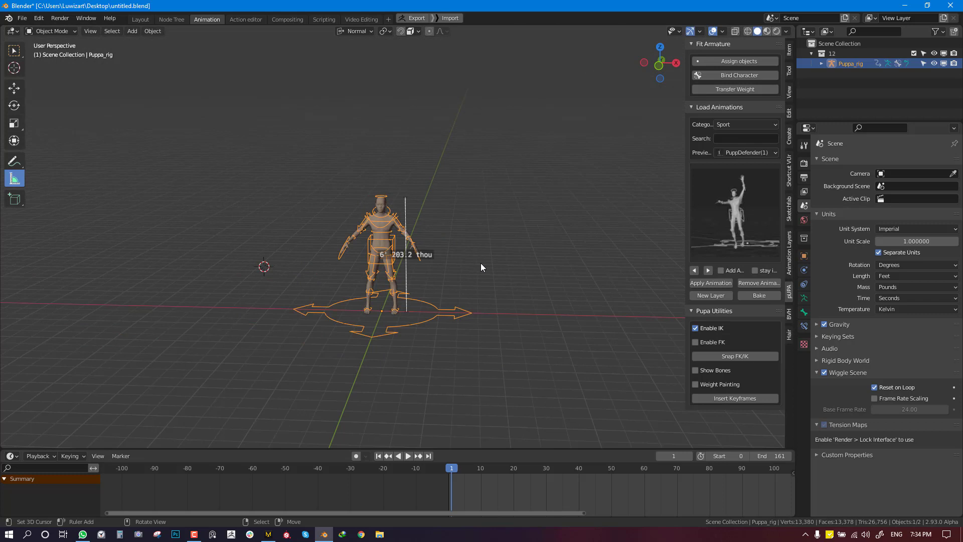
middle_click_drag(470, 274, 483, 252, "alt")
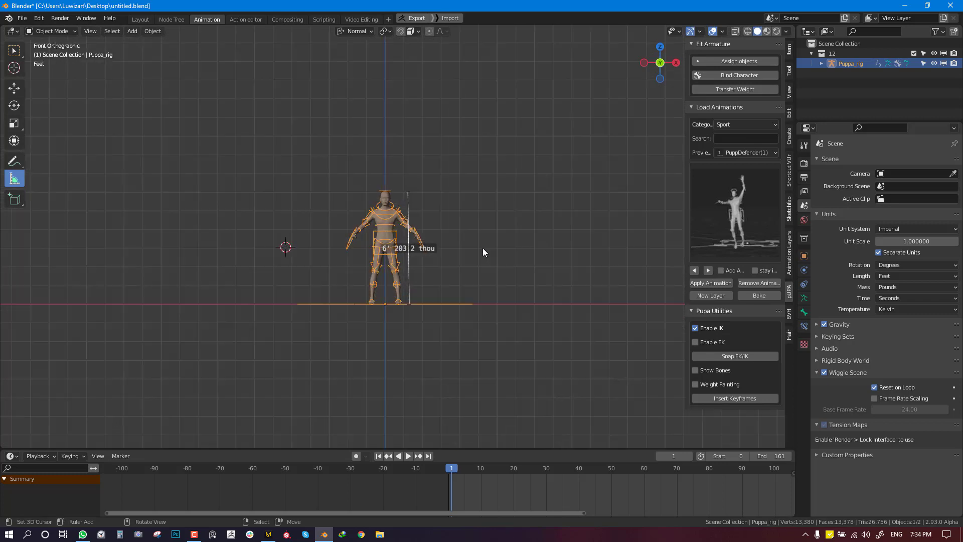
Step: Remove the angle from the measurement ruler and delete the ruler
left_click(408, 203)
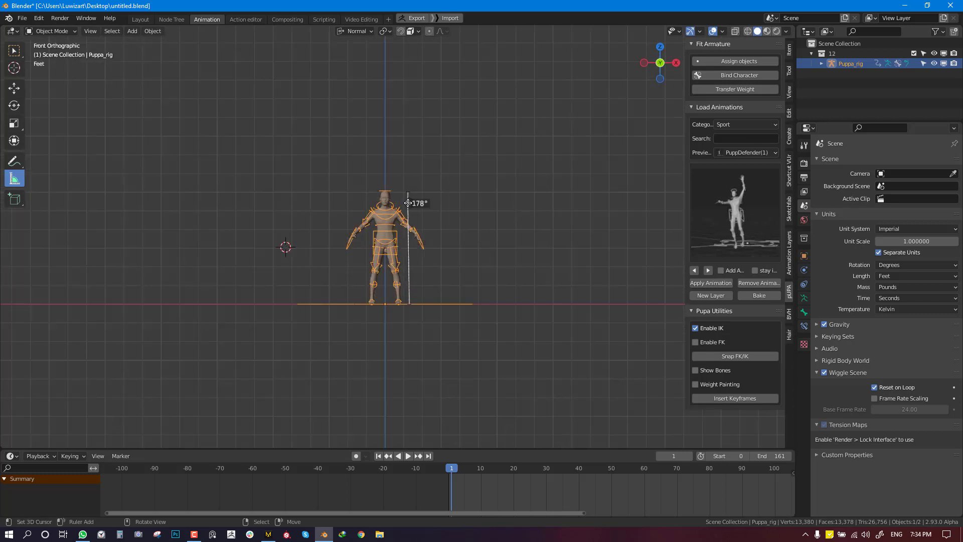
scroll(414, 199, "up", 2)
key("alt+a")
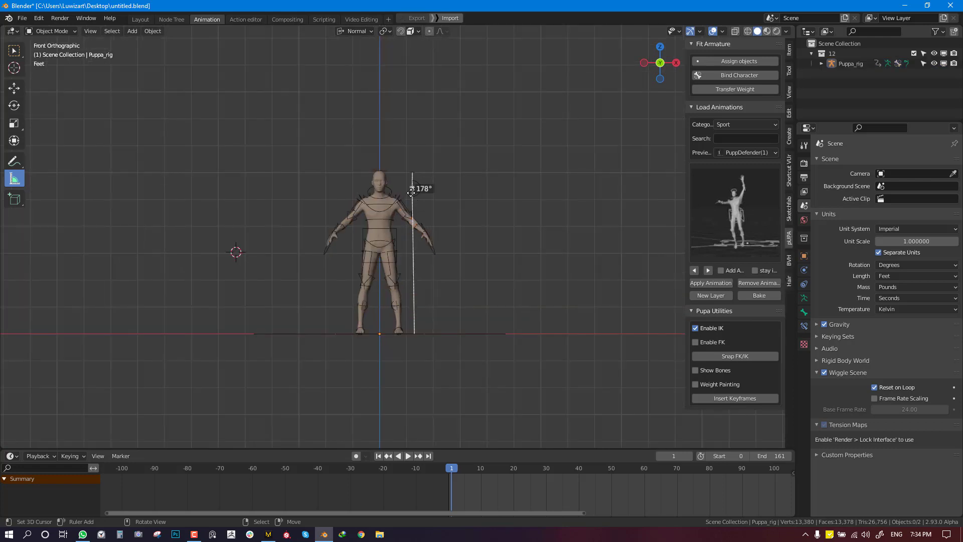
left_click(412, 193)
key("Delete")
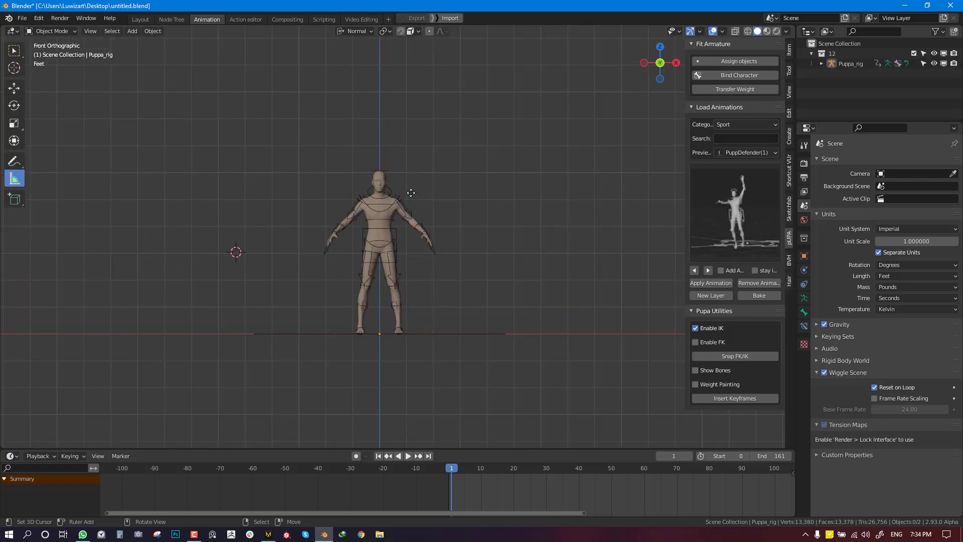
Step: Switch to the Move tool, select Puppa_rig, and toggle the N sidebar off and on
key("shift+space")
key("g")
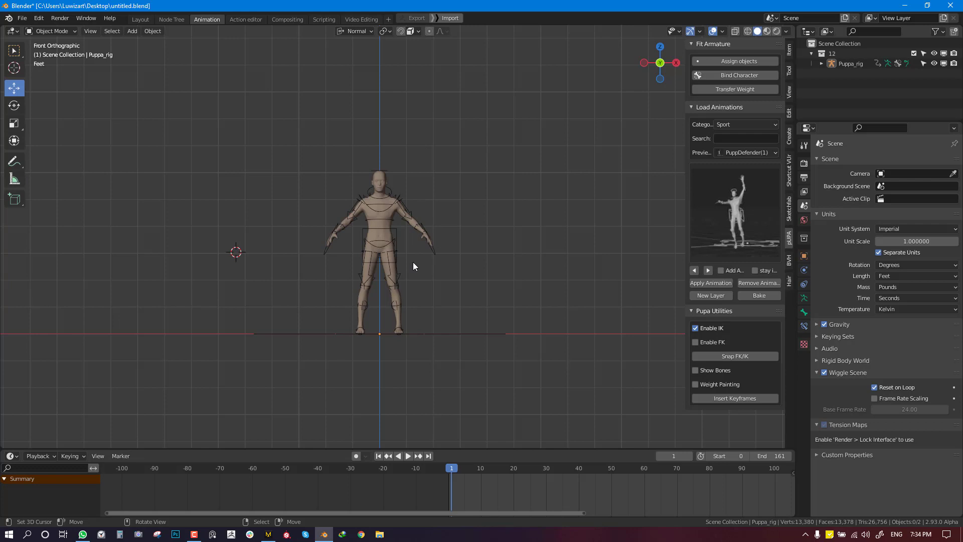
middle_click_drag(413, 262, 428, 161)
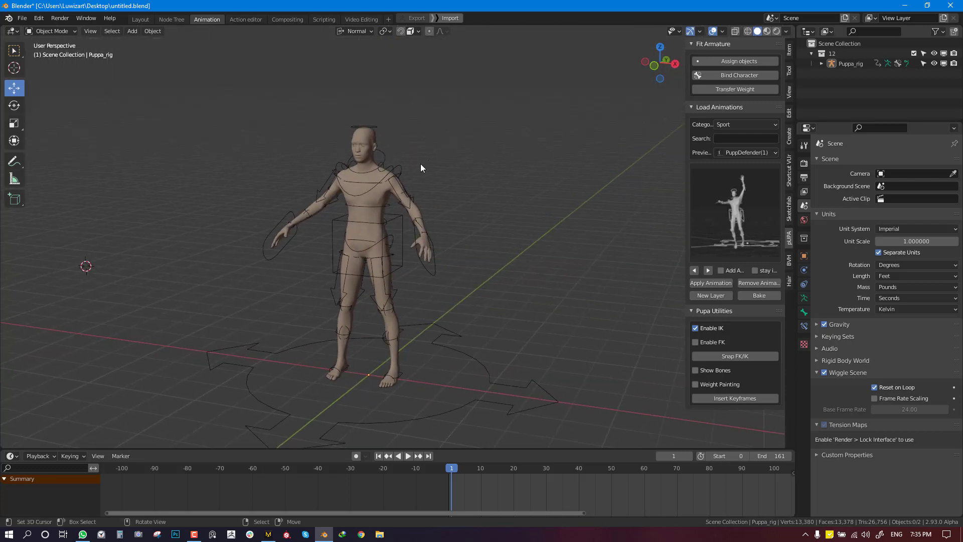
left_click(395, 170)
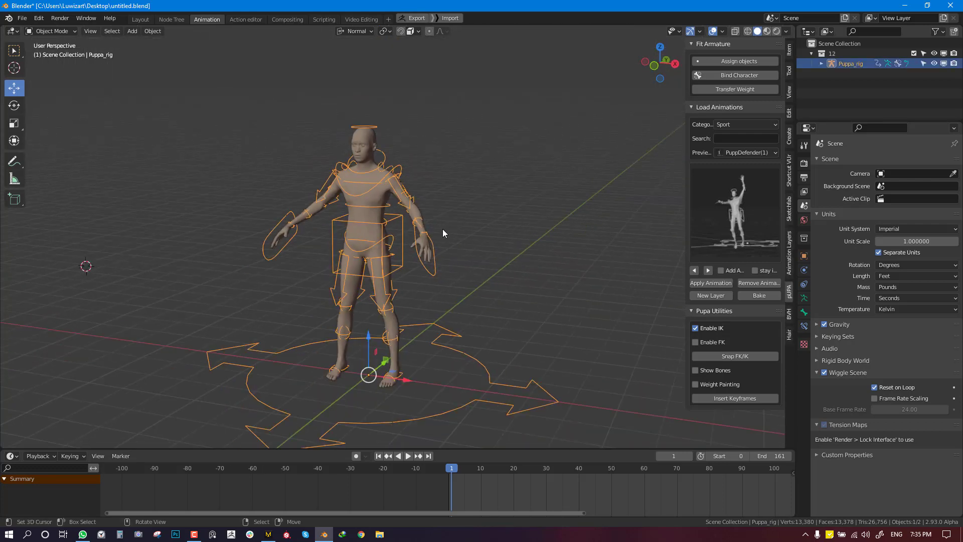
scroll(441, 230, "down", 4)
key("n")
scroll(449, 206, "up", 6)
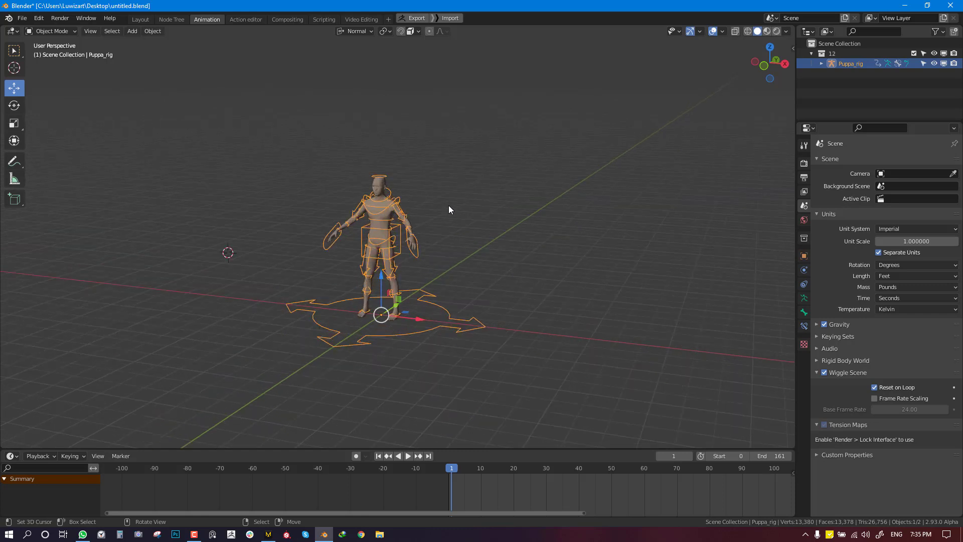
scroll(450, 209, "up", 3)
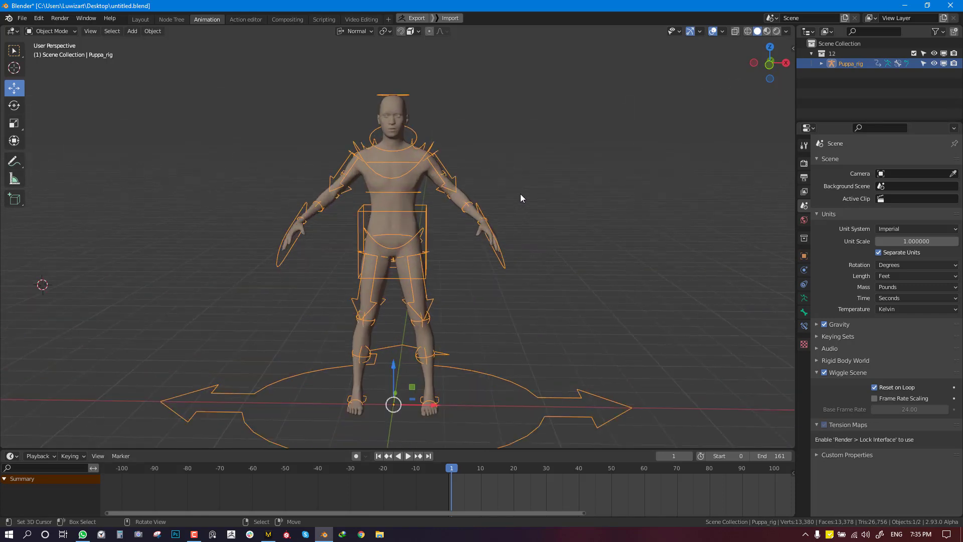
scroll(519, 198, "down", 5)
key("n")
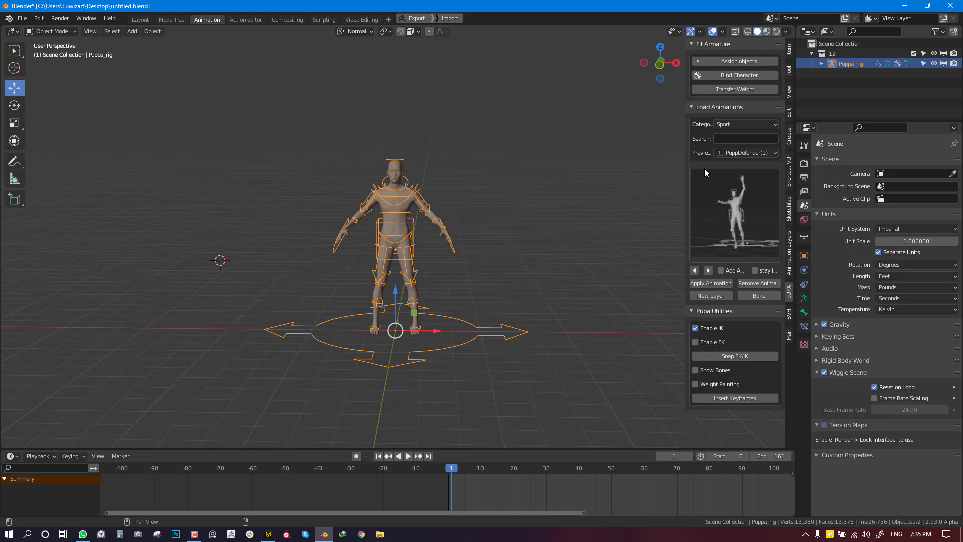
Step: Orbit around the rig to look it over from behind and other angles
middle_click_drag(288, 266, 444, 243)
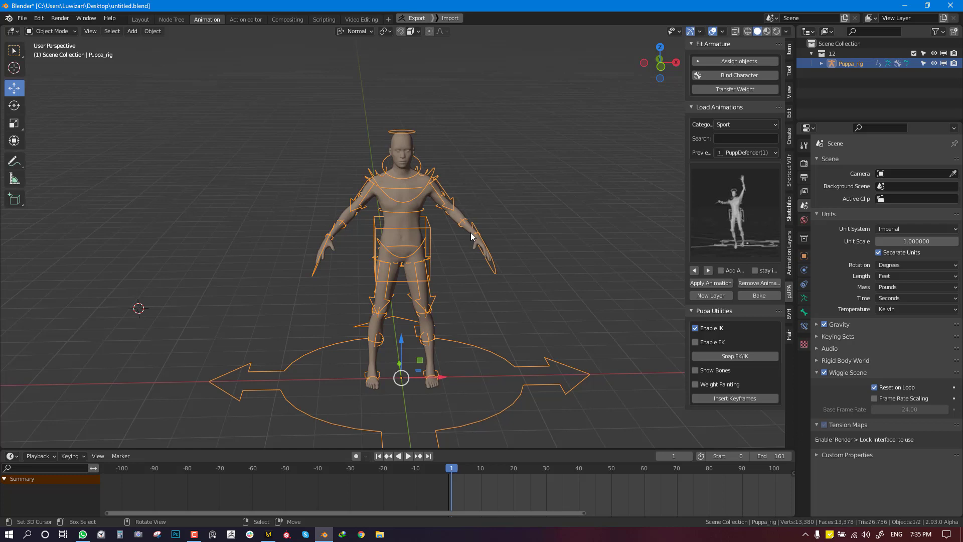
middle_click_drag(524, 191, 514, 192)
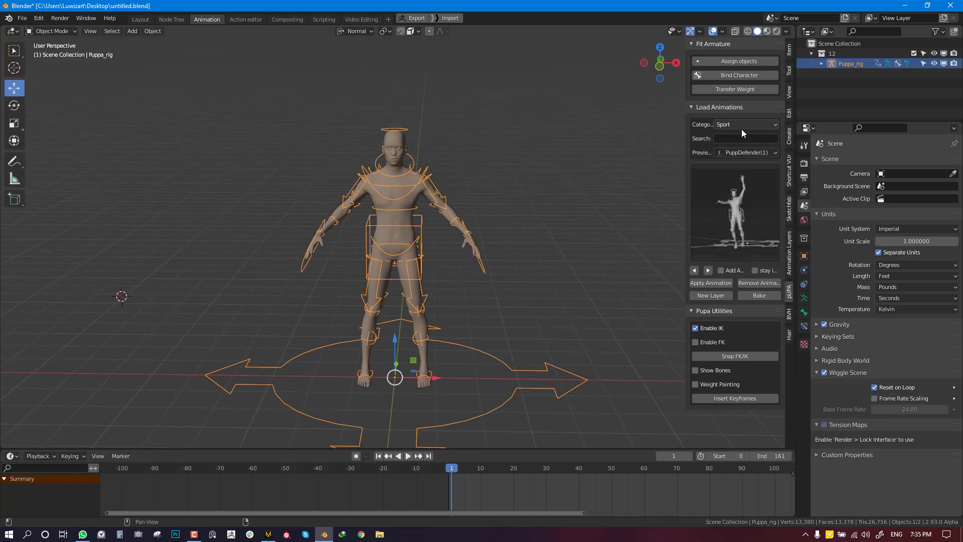
middle_click_drag(459, 230, 451, 228)
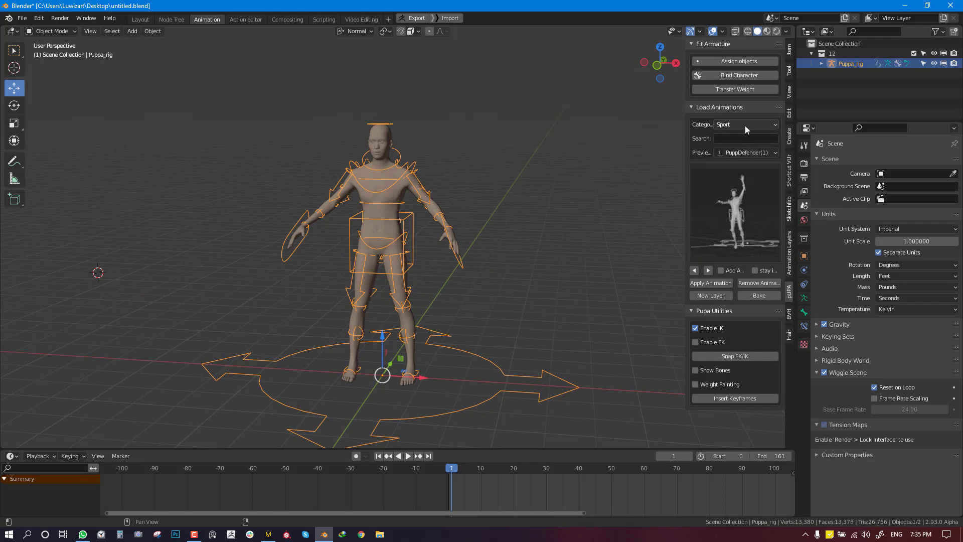
Step: Apply the braced-hang PuppHangHopLeft animation from the Adventure category to the rig
left_click(745, 125)
left_click(733, 136)
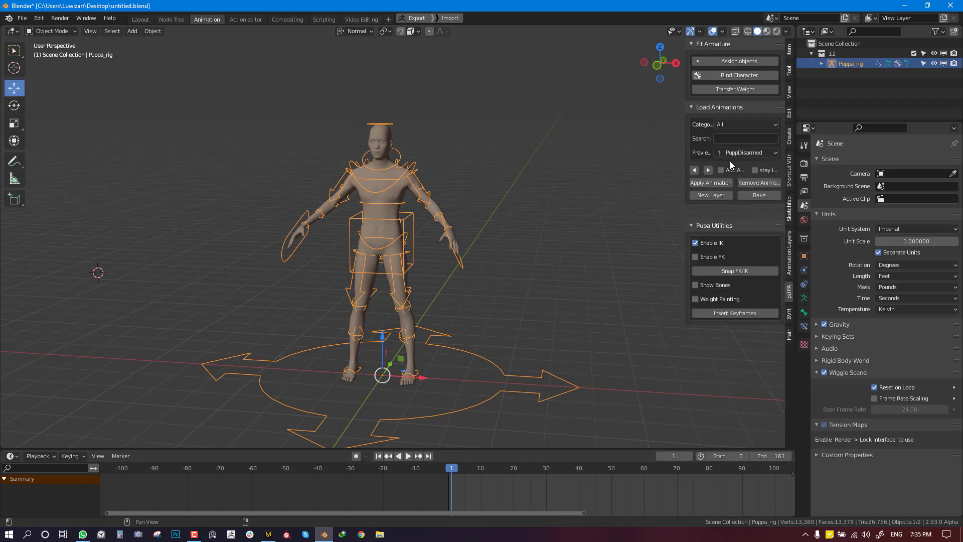
left_click(751, 126)
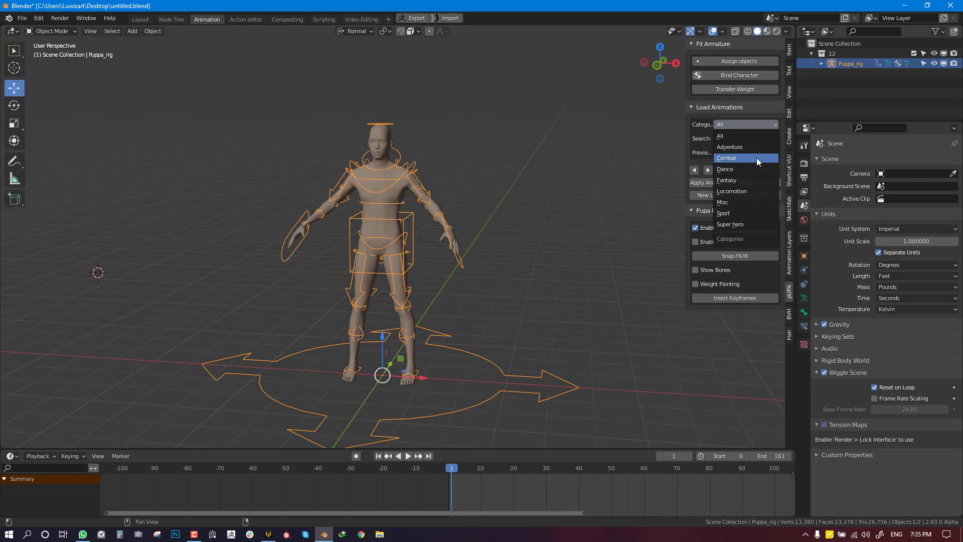
left_click(751, 146)
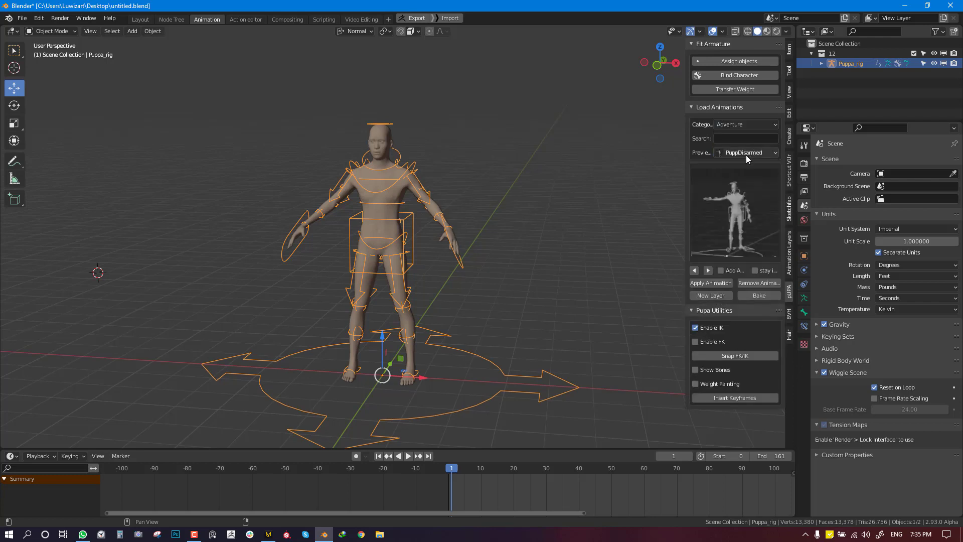
left_click(745, 225)
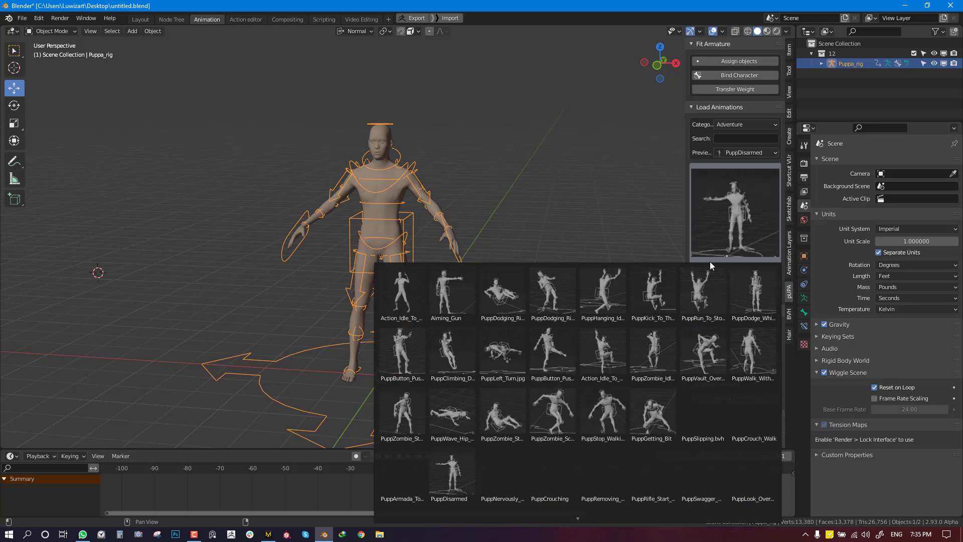
left_click(654, 299)
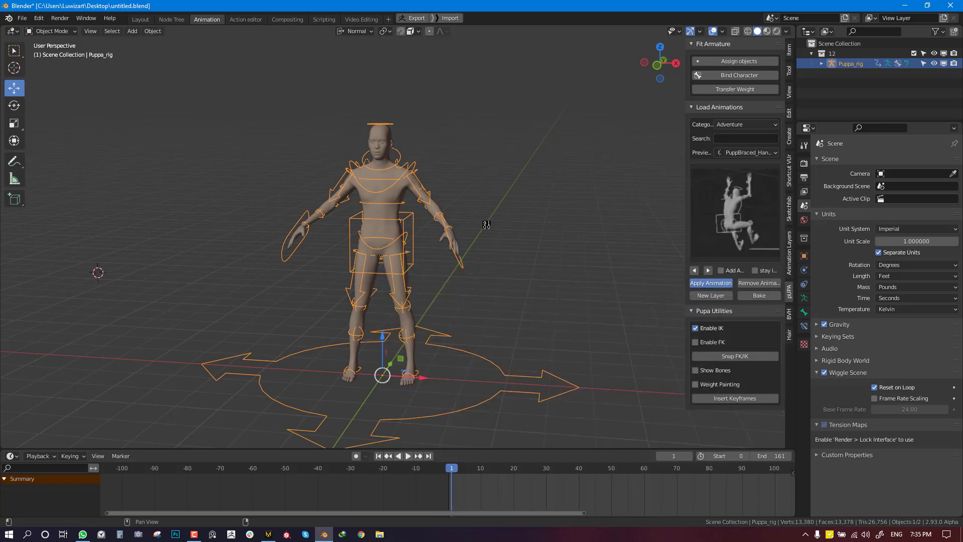
Step: Play the 44-frame animation, stop it, select all bones, and return to frame 0
key("space")
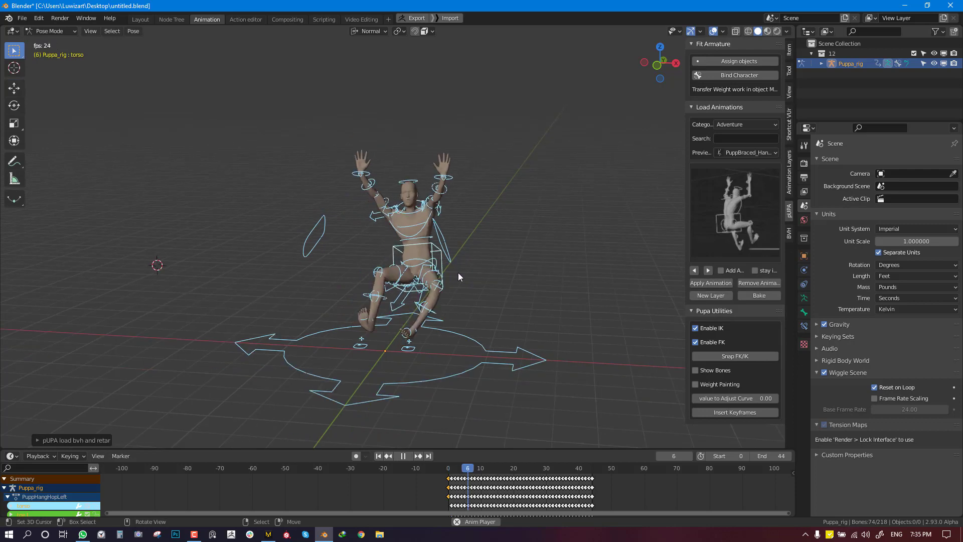
middle_click_drag(502, 285, 555, 266)
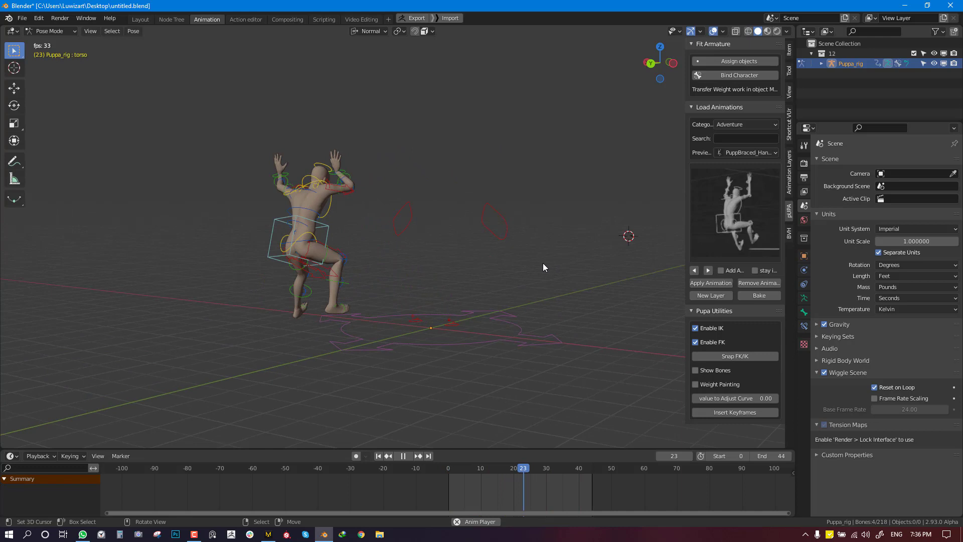
key("space")
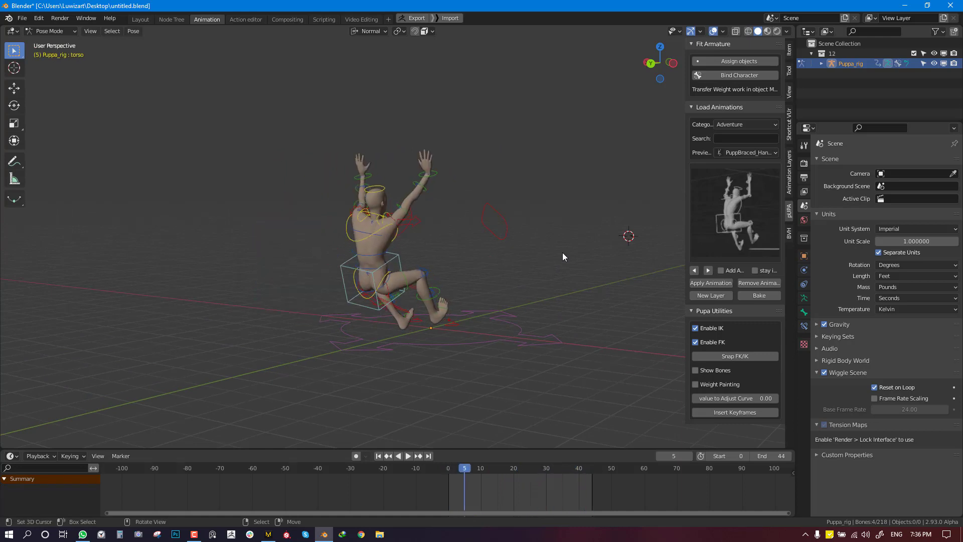
key("a")
middle_click_drag(535, 253, 527, 275)
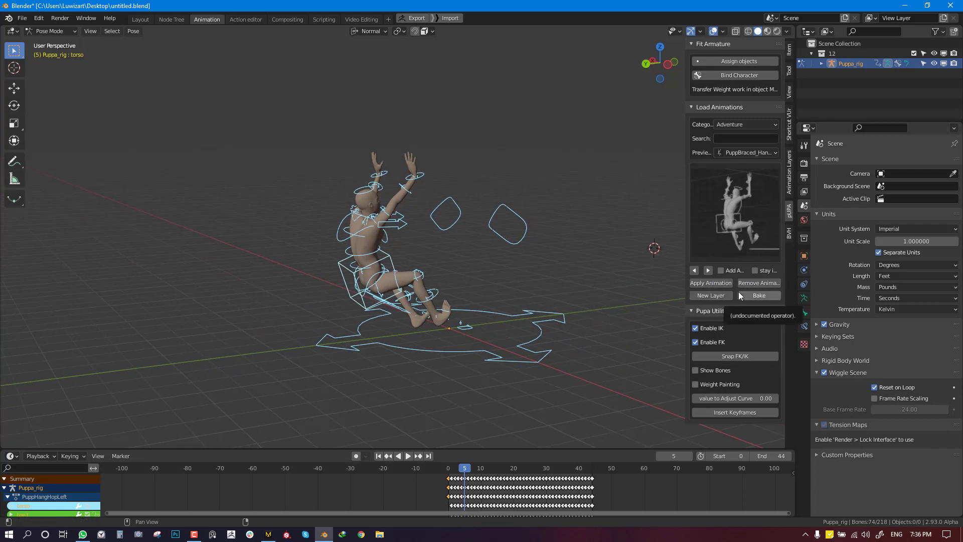
middle_click_drag(519, 299, 494, 306)
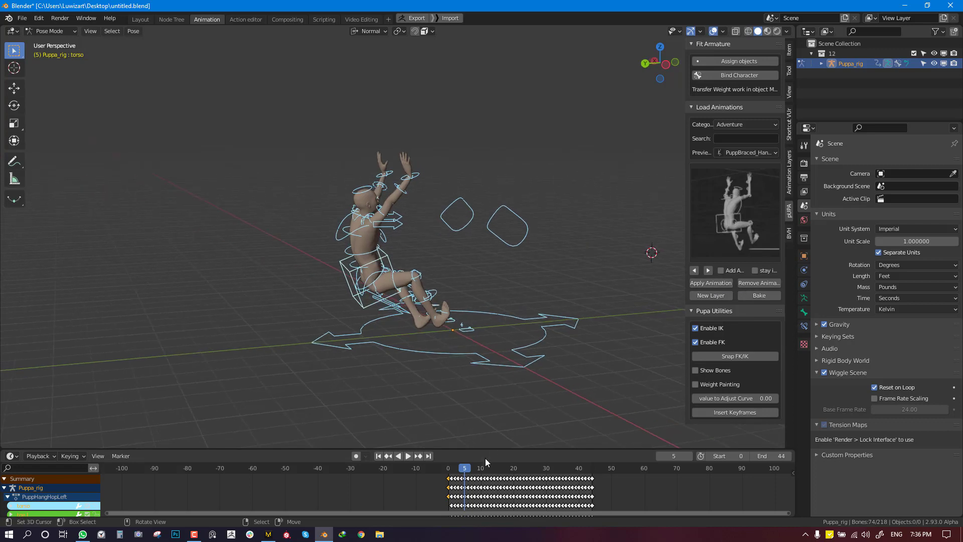
left_click(448, 469)
middle_click_drag(435, 332, 511, 297)
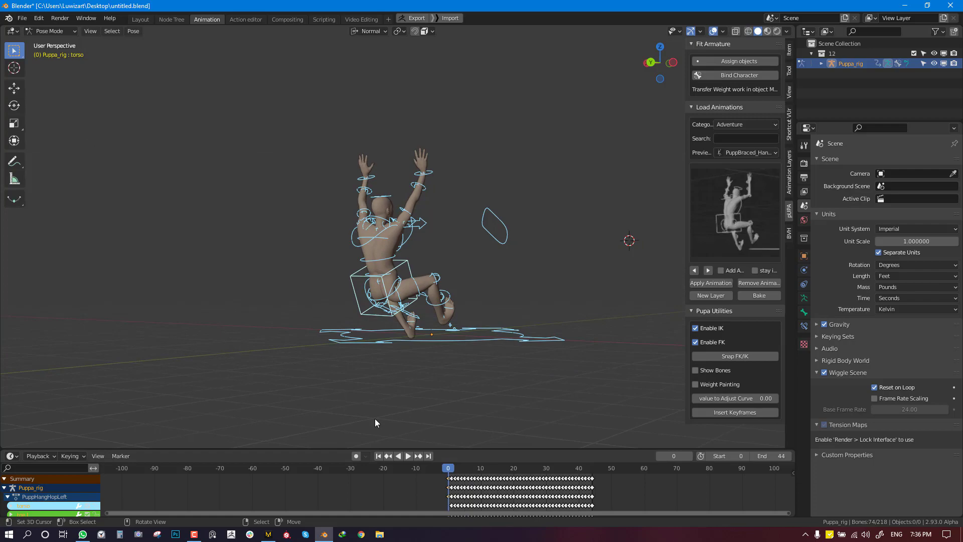
left_click(269, 535)
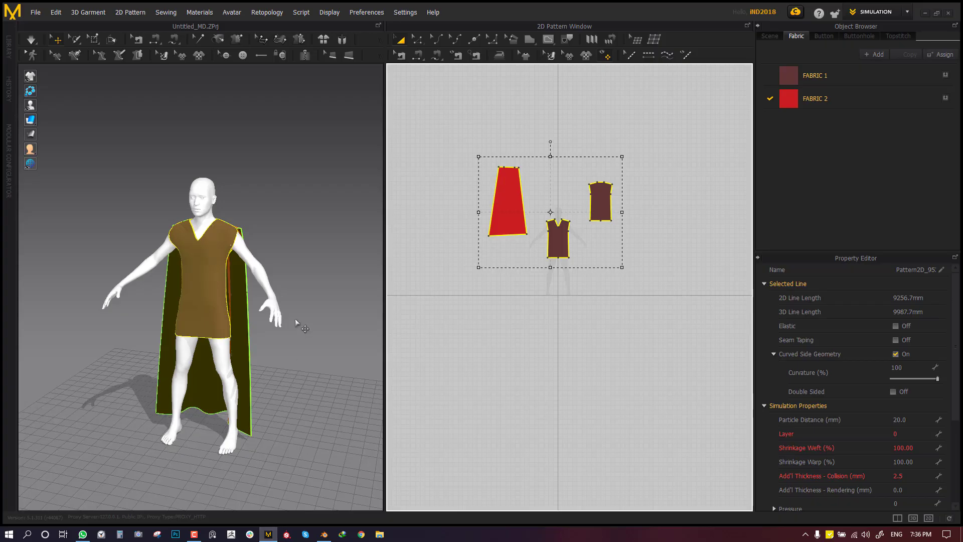
left_click(323, 261)
right_click_drag(251, 312, 271, 277)
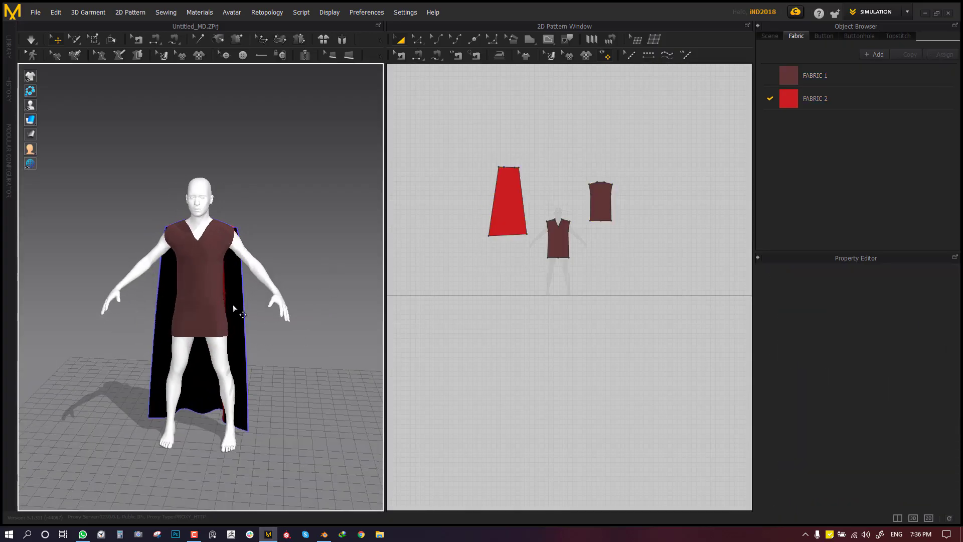
left_click(236, 313)
right_click_drag(254, 314, 211, 264)
scroll(210, 264, "up", 3)
middle_click_drag(211, 264, 184, 302)
right_click_drag(175, 296, 279, 309)
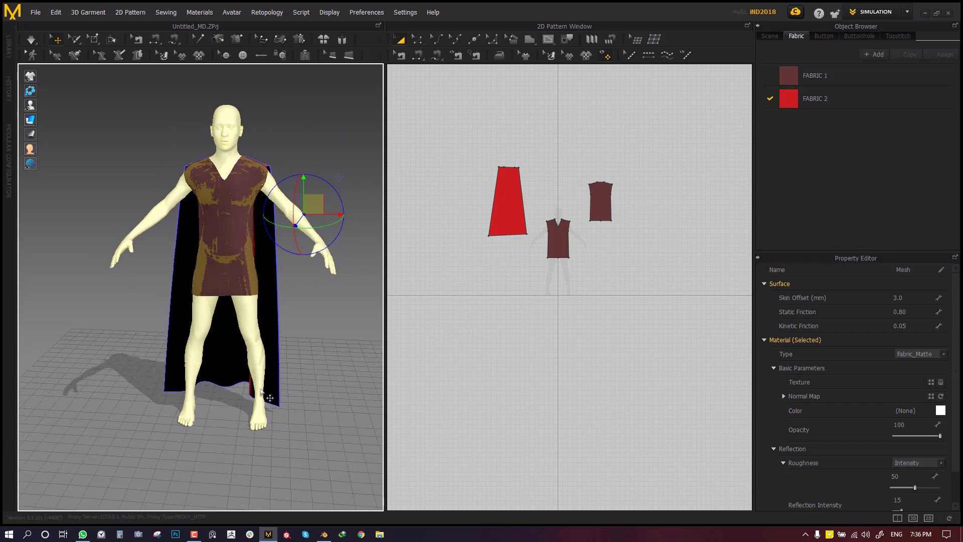
left_click(324, 533)
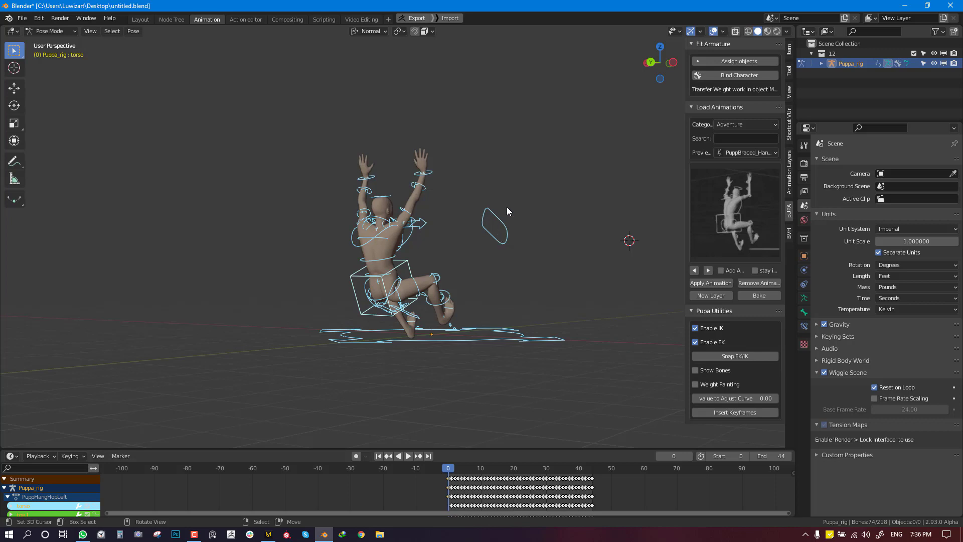
Step: Reset the rig's pose, switch to Object Mode, and select the dfgfg.001 body mesh
middle_click_drag(507, 214, 465, 247)
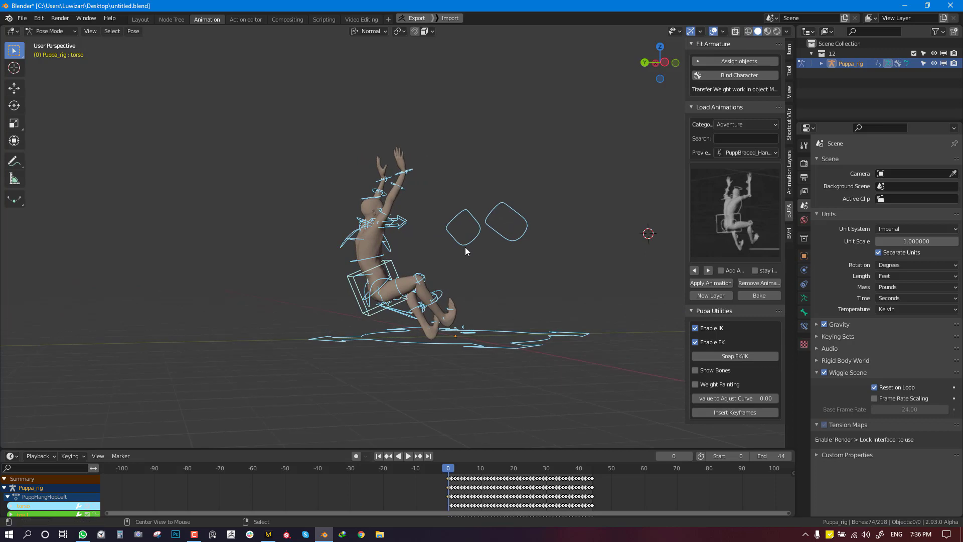
key("alt+r")
key("KP_1")
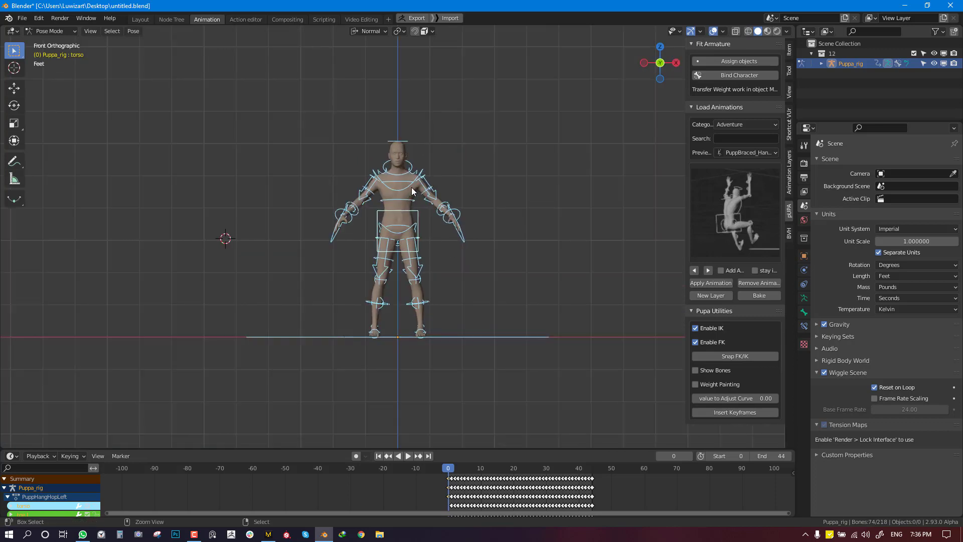
key("ctrl+Tab")
key("alt+a")
left_click(397, 153)
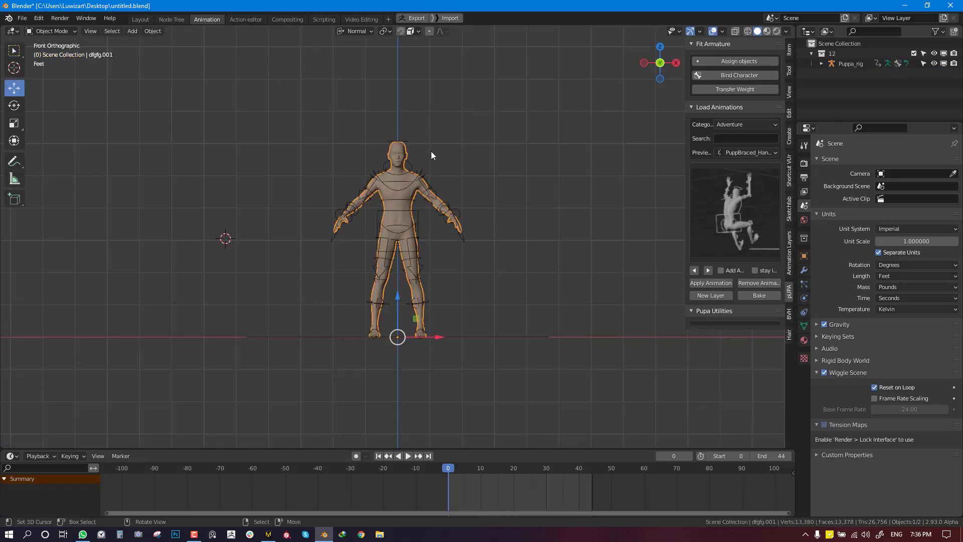
scroll(431, 152, "up", 3)
scroll(441, 159, "down", 1)
middle_click_drag(455, 216, 99, 58)
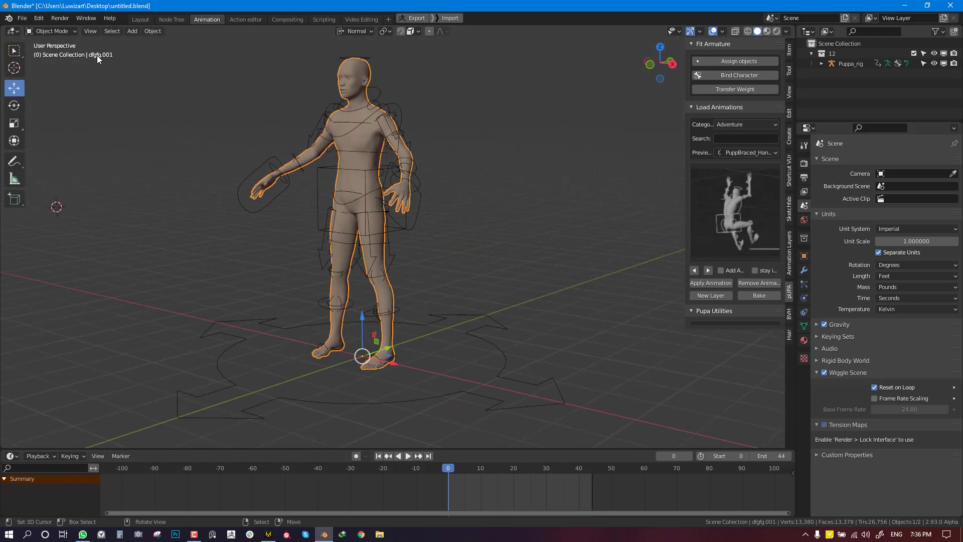
Step: Export the character as FBX to untitled.fbx on the Desktop
left_click(22, 18)
mouse_move(27, 164)
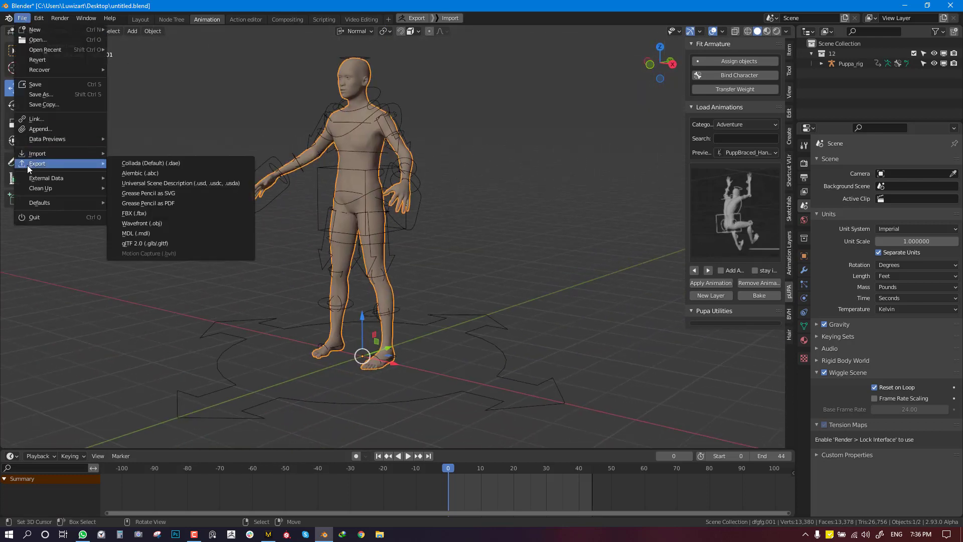
left_click(160, 214)
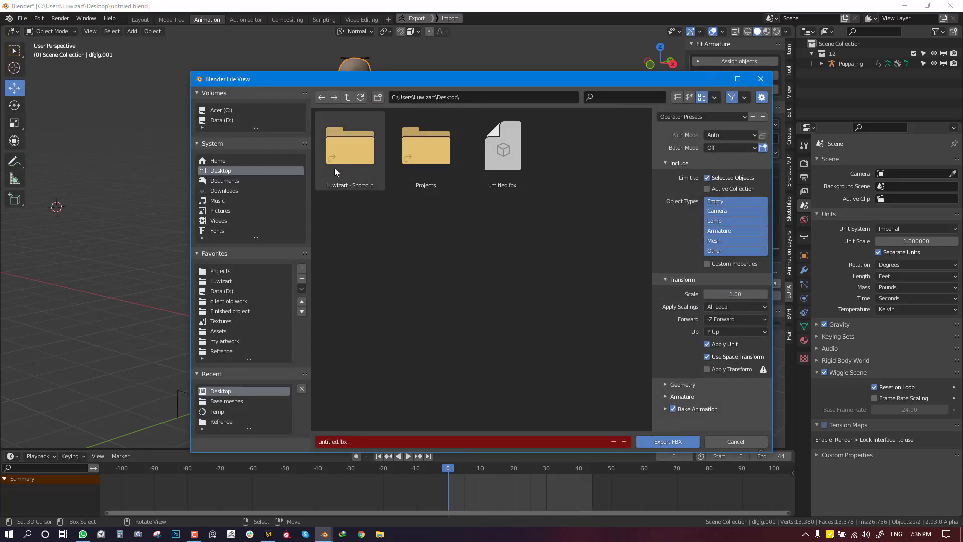
left_click_drag(452, 77, 377, 86)
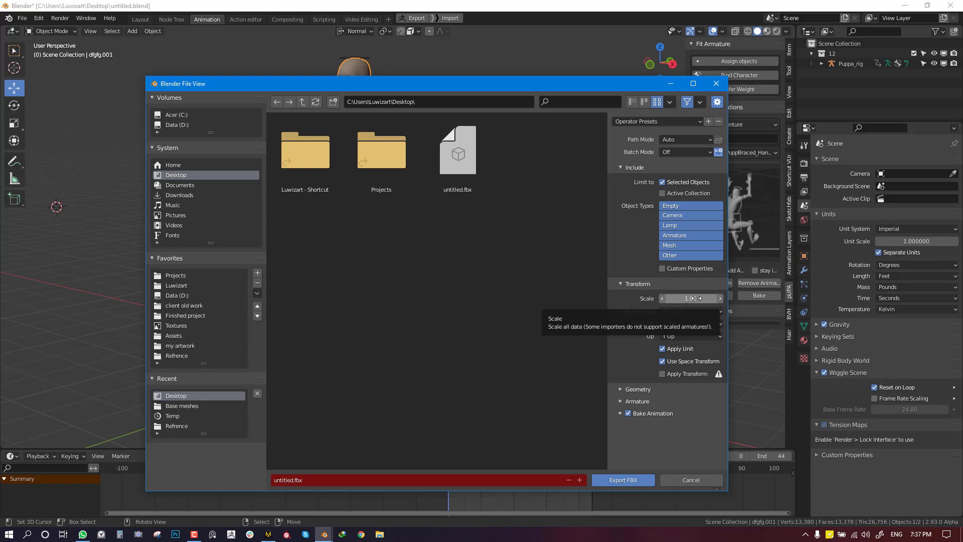
left_click(459, 155)
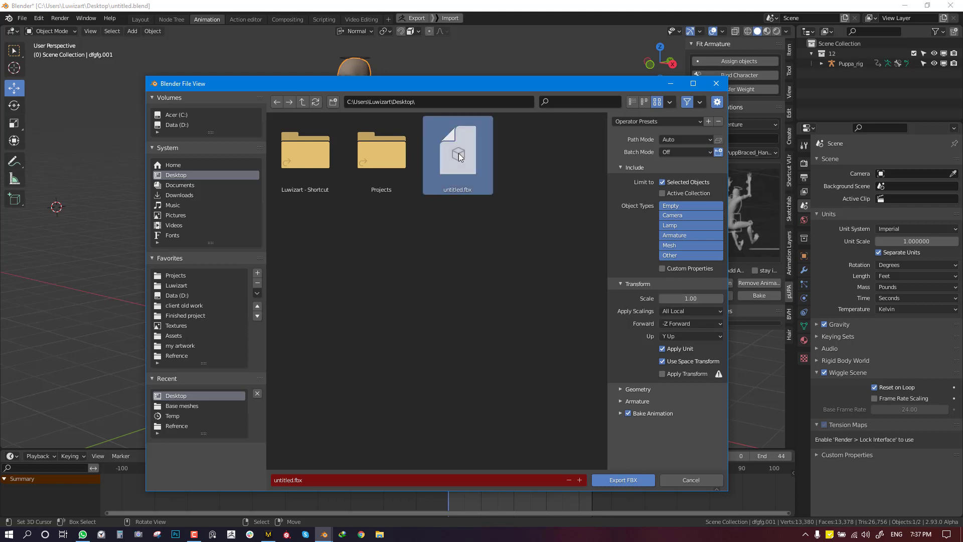
left_click(623, 478)
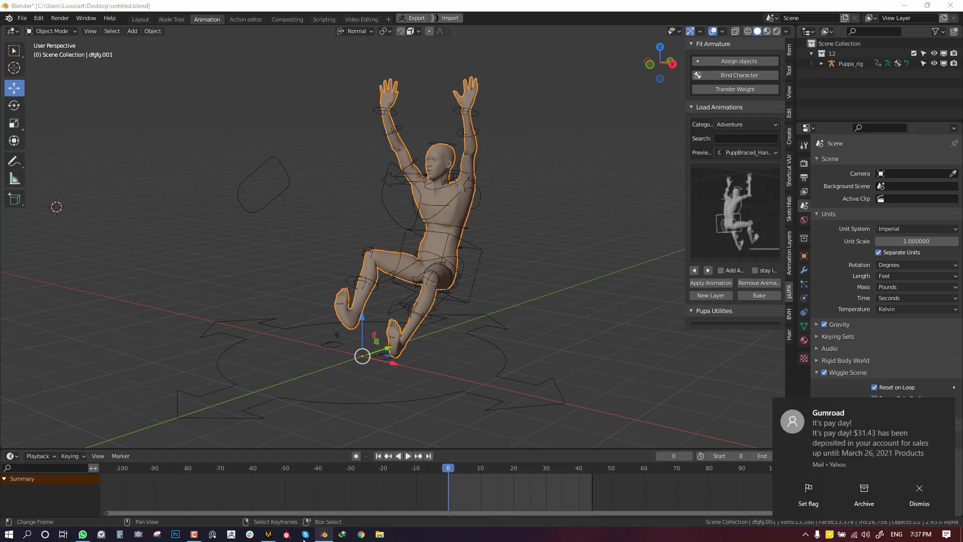
Step: Dismiss the sales pop-up, switch to Marvelous Designer, and clear the avatar selection
left_click(945, 410)
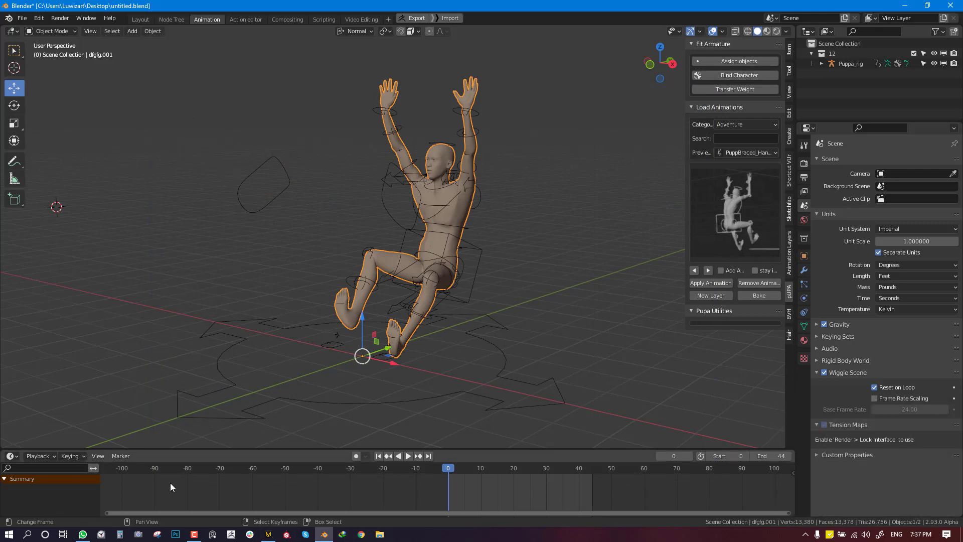
left_click(268, 535)
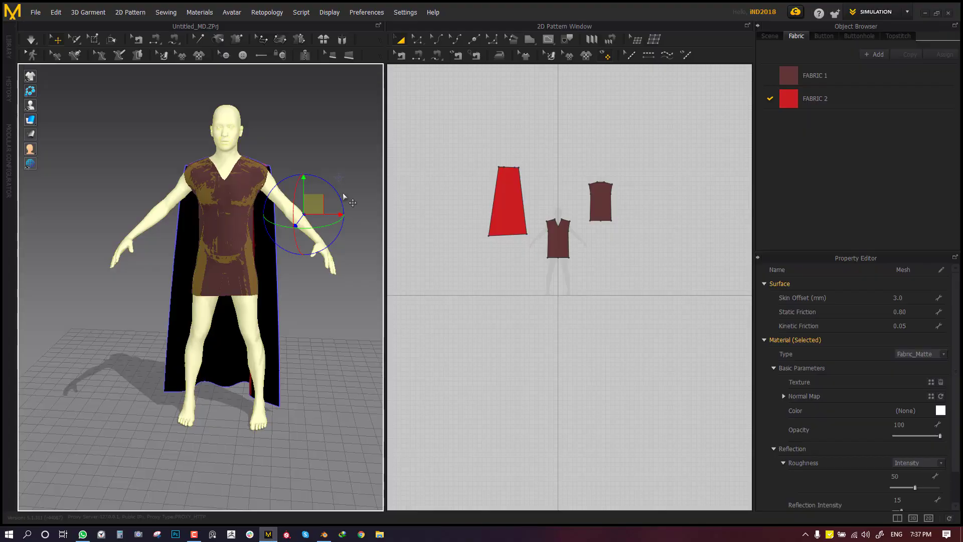
left_click(118, 139)
Step: Import untitled.fbx as an avatar with Animation and Cache Animation enabled
left_click(35, 12)
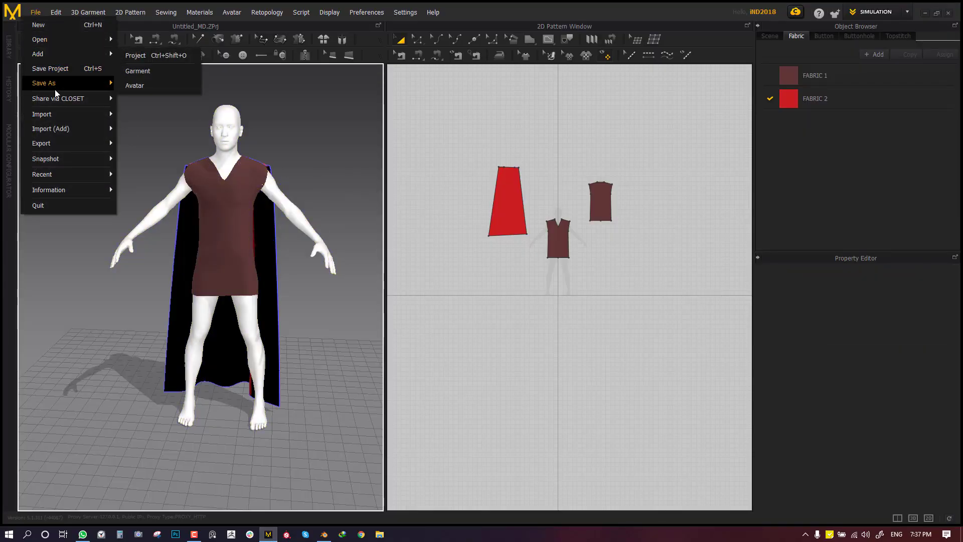
mouse_move(54, 115)
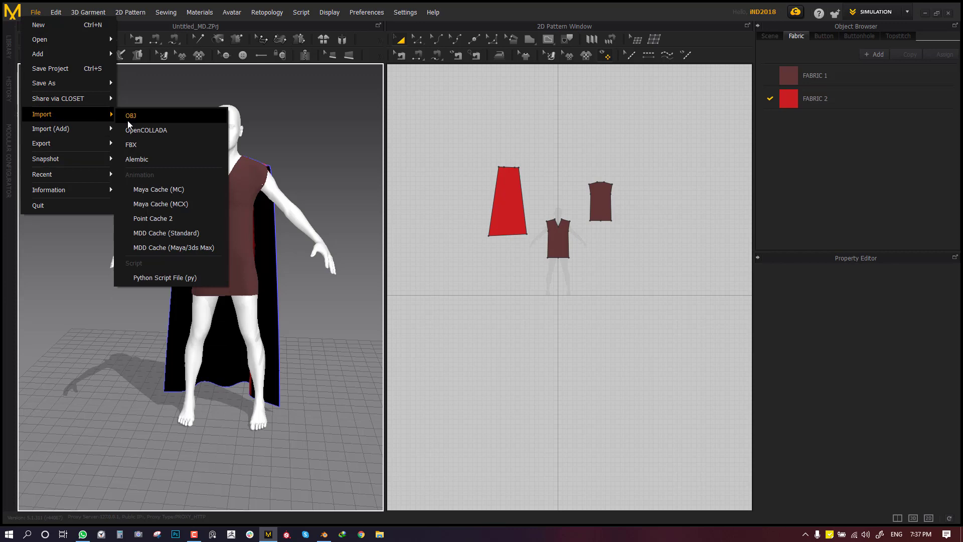
left_click(138, 144)
double_click(227, 82)
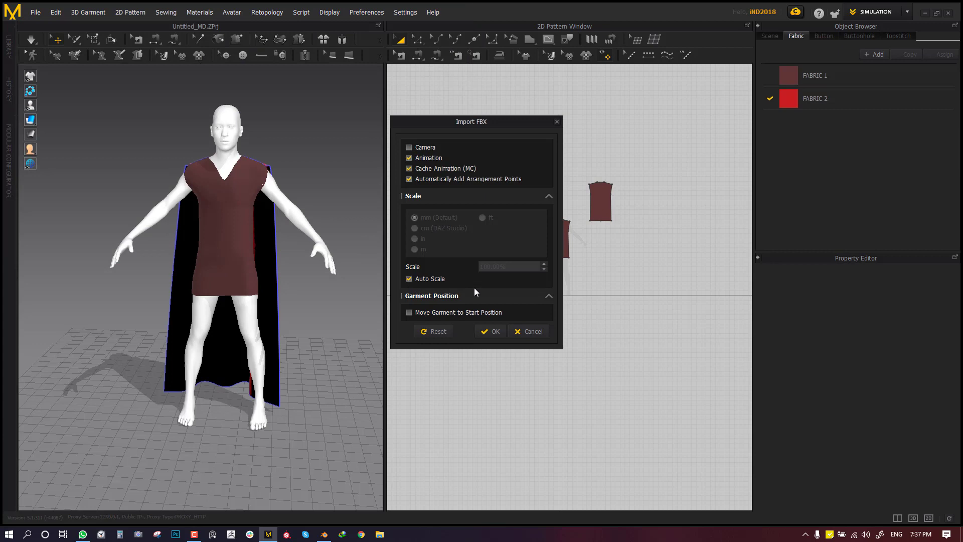
left_click(498, 335)
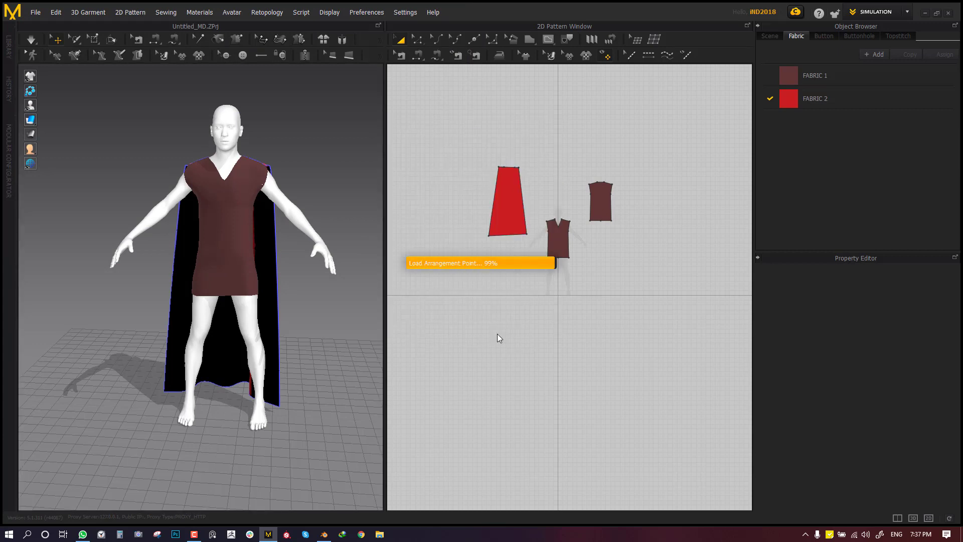
Step: Orbit around the avatar in tunic and cape, select it, then return to Blender
right_click_drag(291, 268, 230, 272)
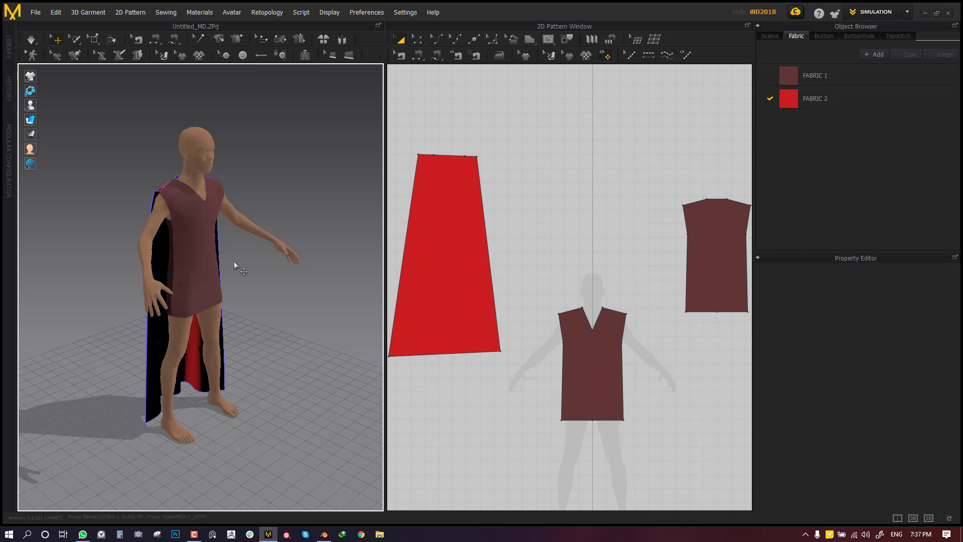
right_click_drag(233, 261, 259, 225)
left_click(258, 223)
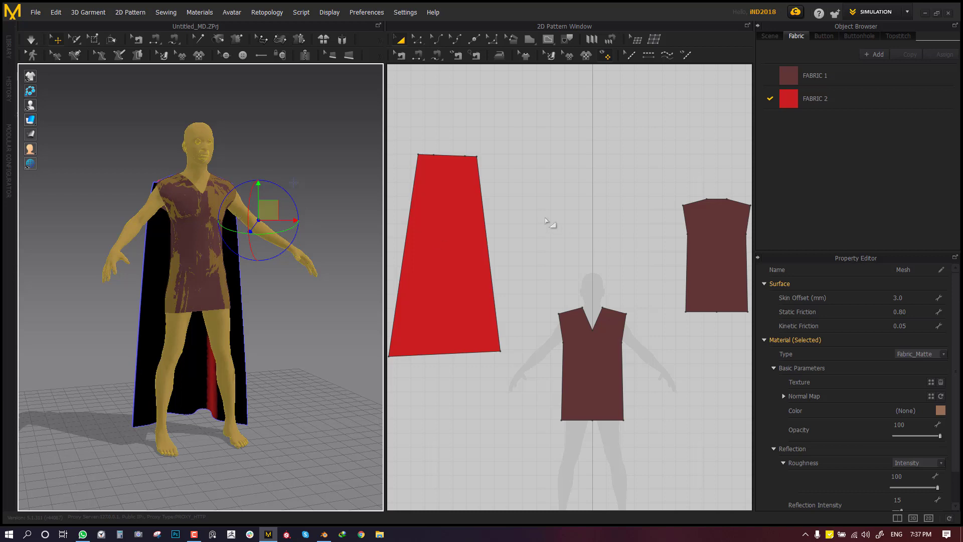
scroll(552, 223, "down", 1)
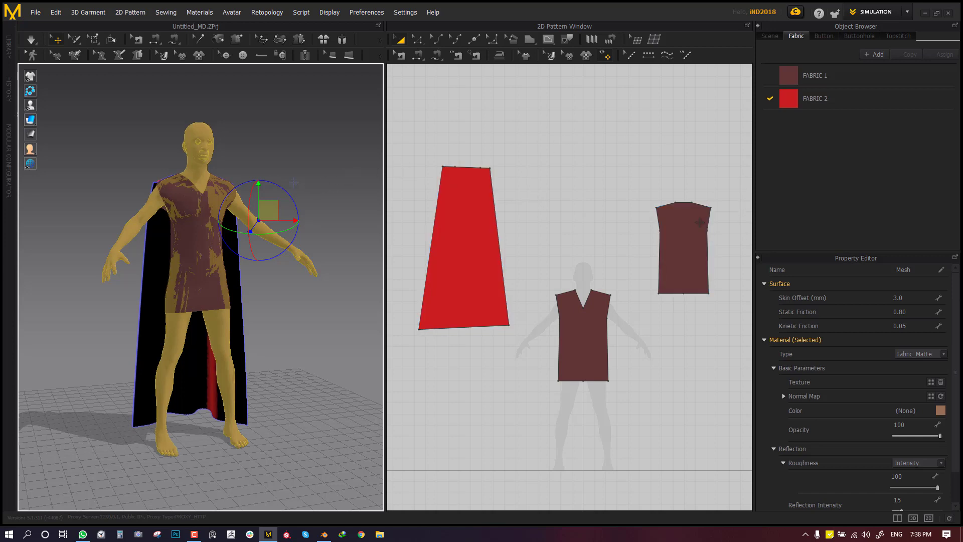
left_click(324, 535)
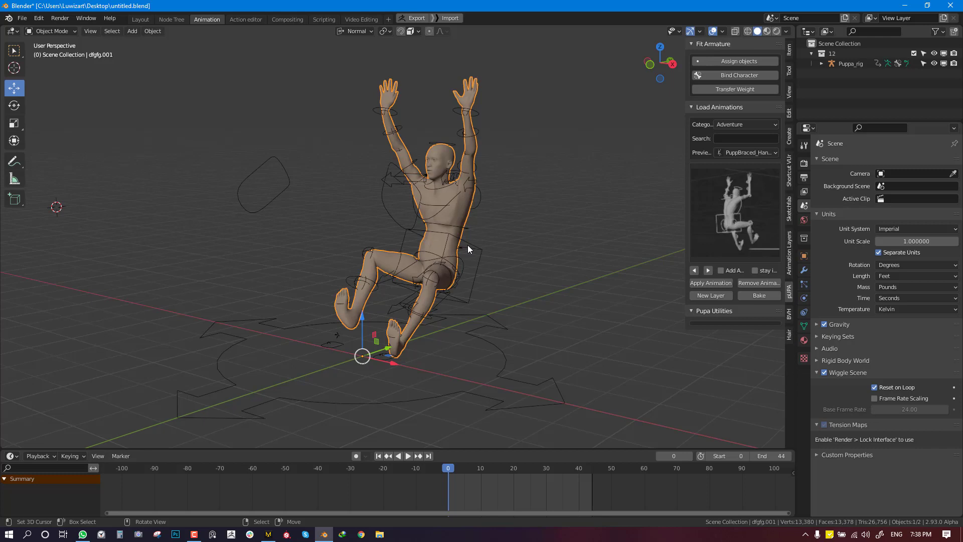
scroll(467, 245, "down", 3)
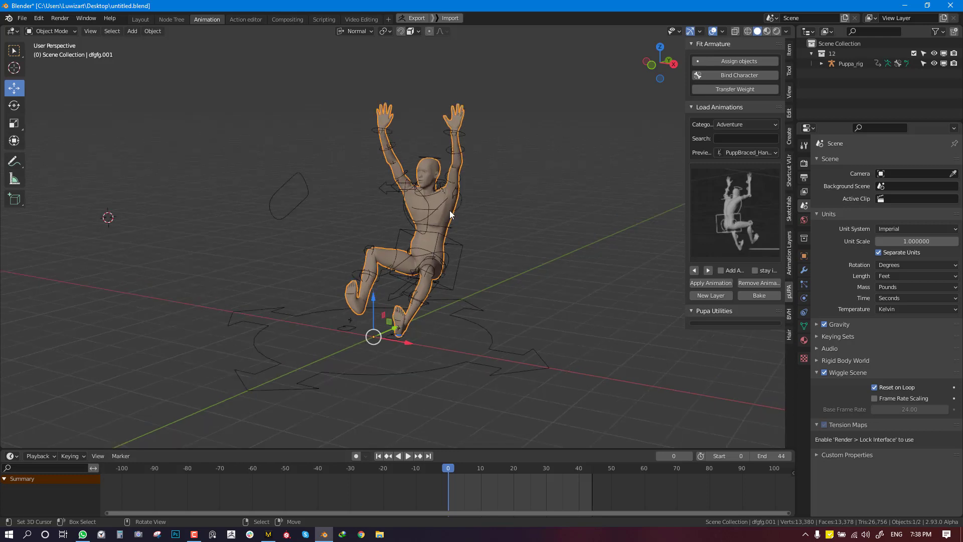
middle_click_drag(473, 188, 361, 198)
left_click(22, 18)
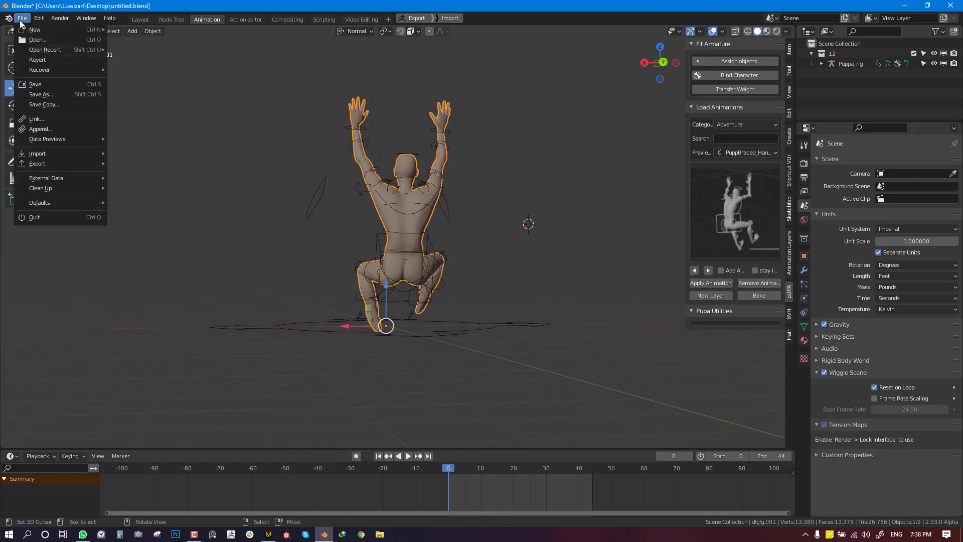
mouse_move(68, 164)
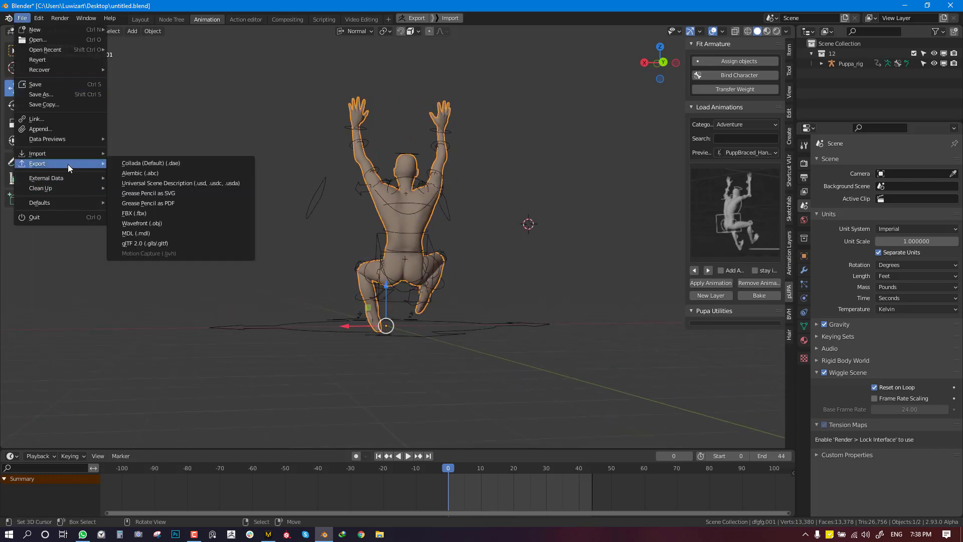
left_click(140, 175)
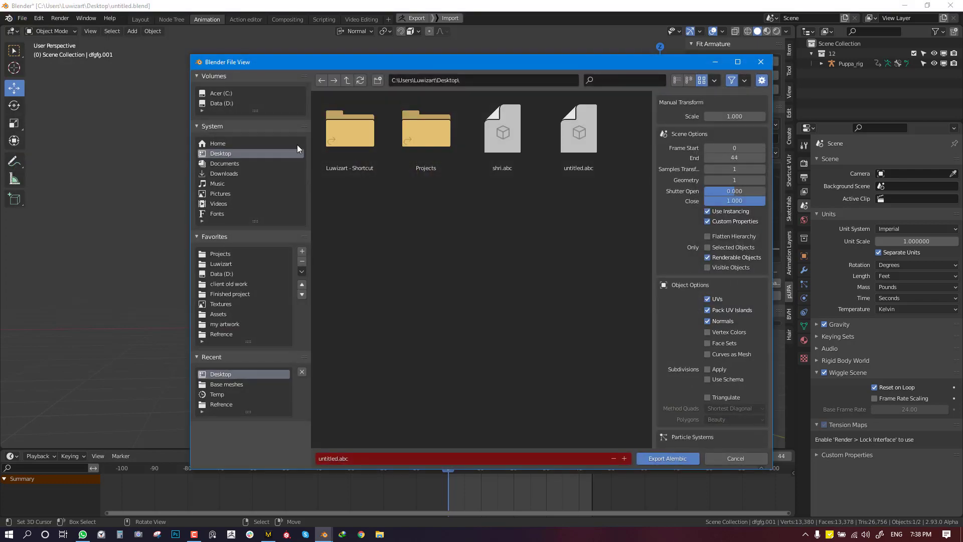
left_click(761, 62)
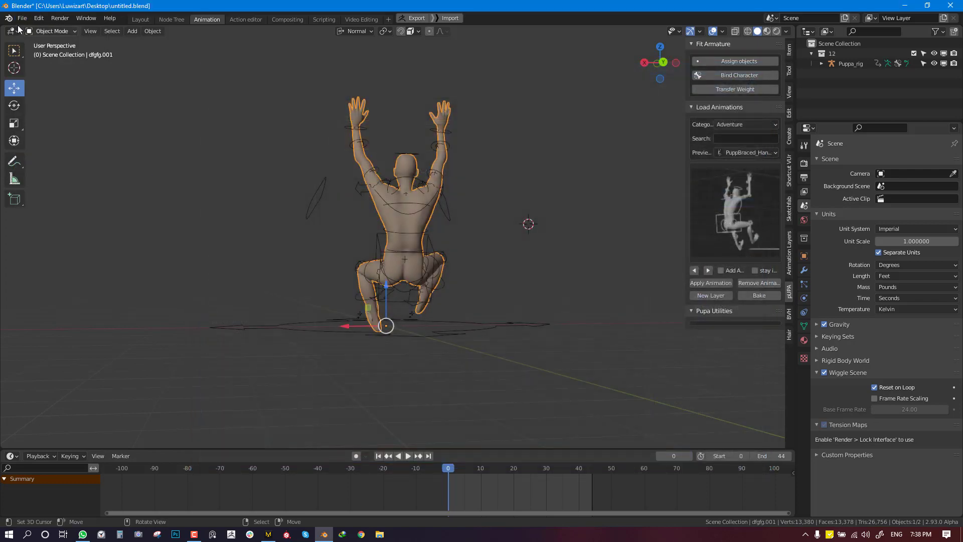
left_click(36, 22)
Step: Search Blender's add-on preferences for the Alembic add-on using 'alem'
left_click(65, 170)
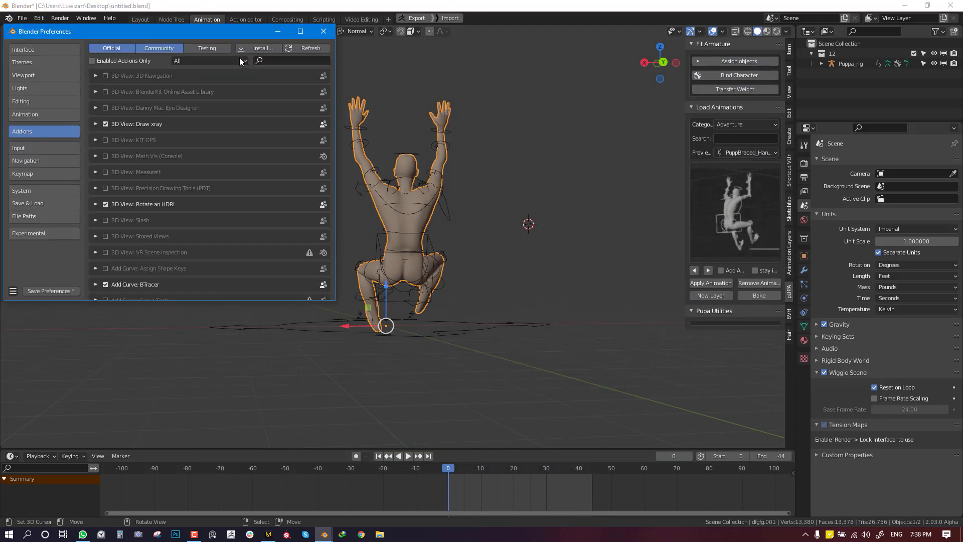
left_click(194, 59)
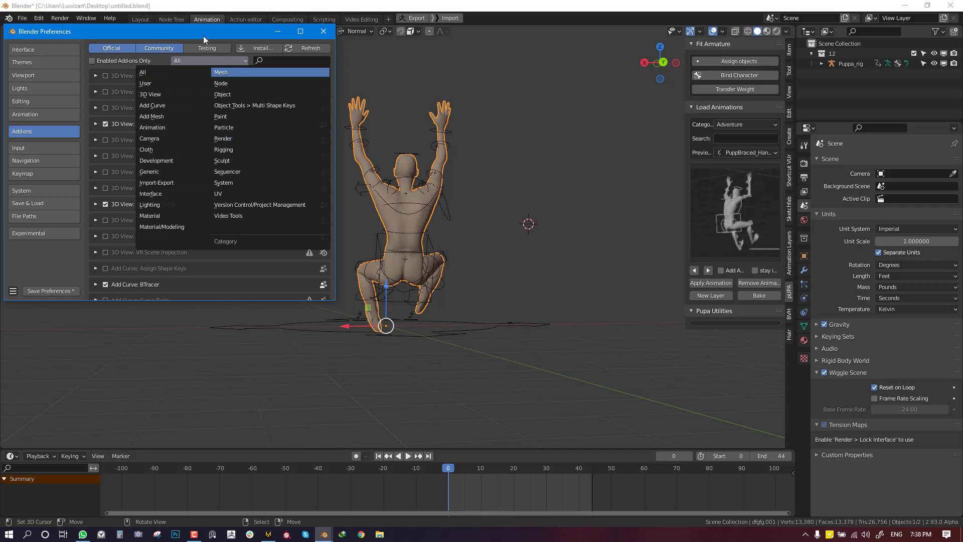
left_click(235, 60)
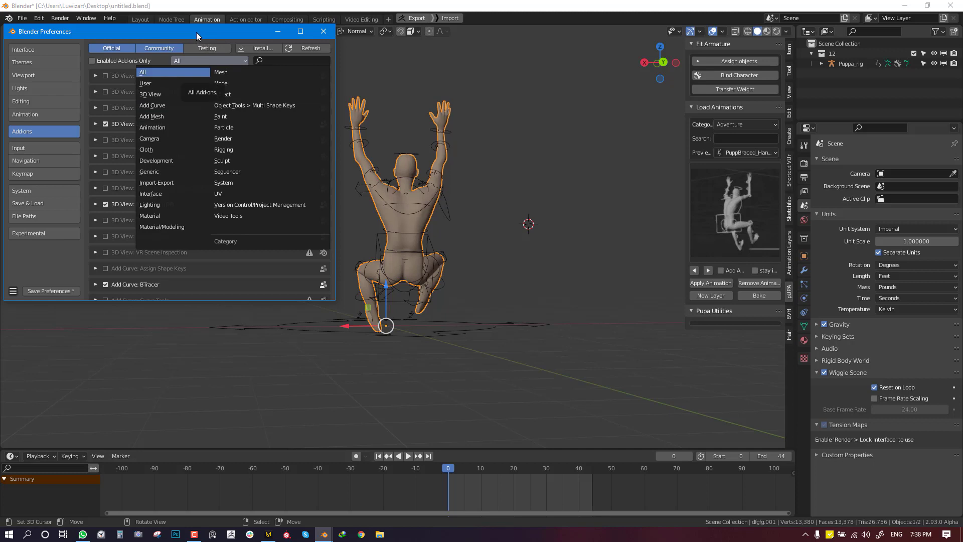
left_click(284, 61)
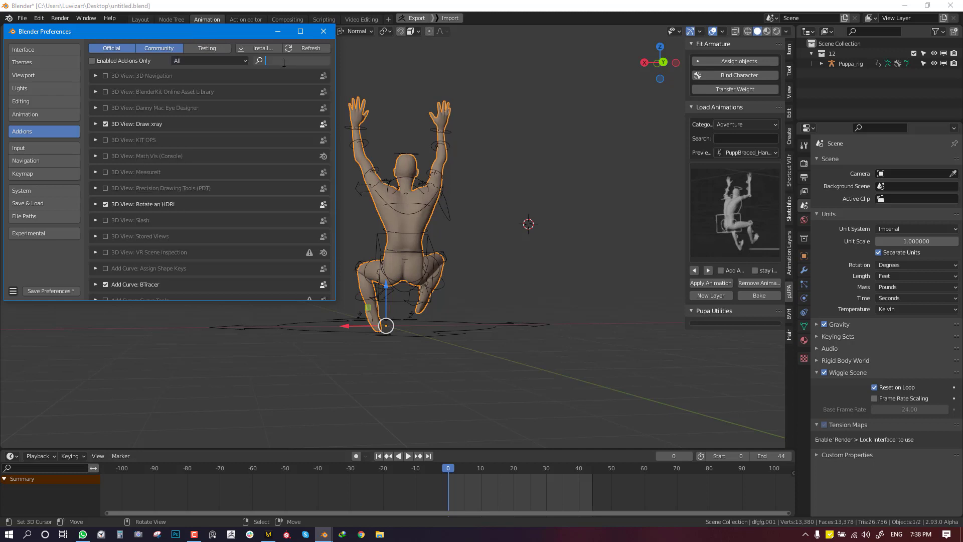
type("Abc")
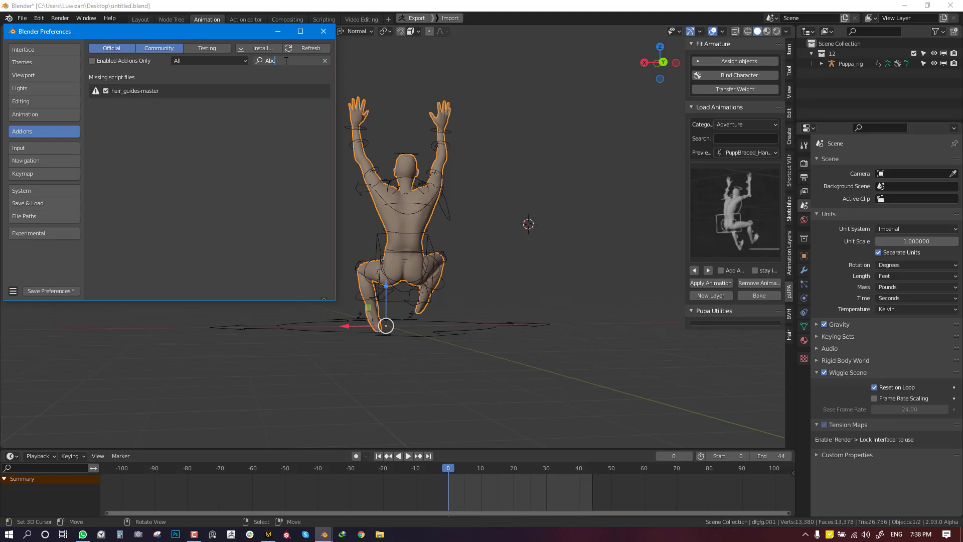
key("BackSpace")
key("BackSpace")
key("BackSpace")
type("alem")
key("Return")
Step: Disable the missing hair_guides-master add-on, search 'Ale' again, then close Preferences and open the File menu
left_click(105, 91)
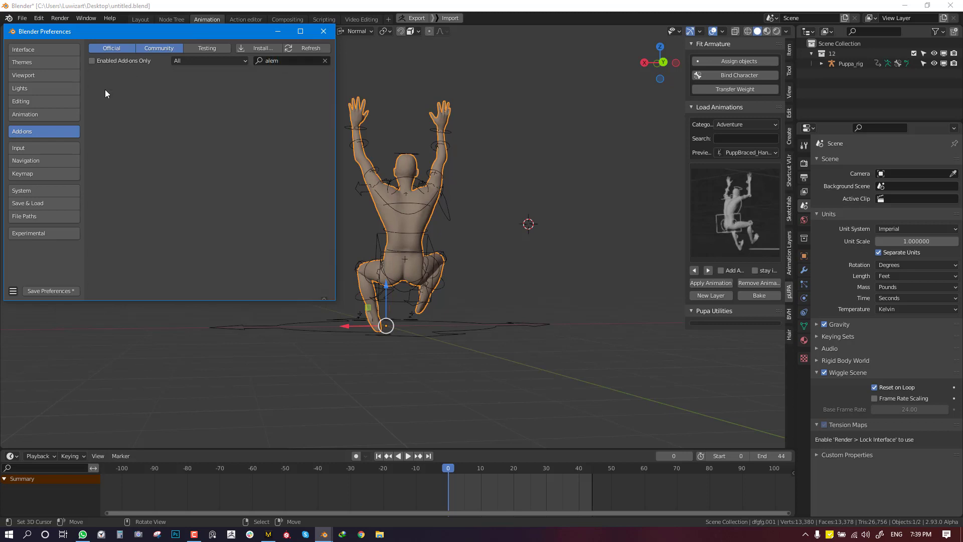
left_click(325, 60)
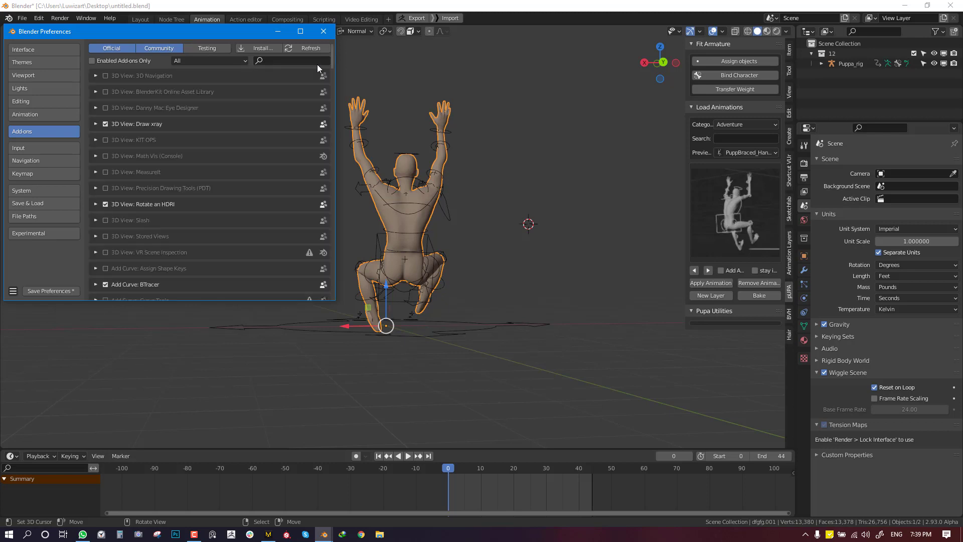
left_click(246, 61)
left_click(271, 59)
left_click(272, 60)
type("Ale")
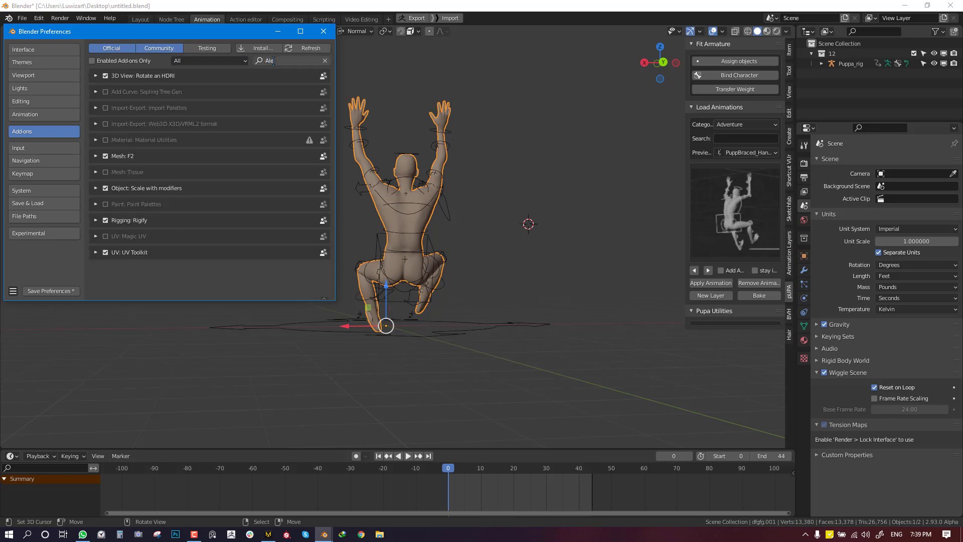
key("Return")
left_click(324, 61)
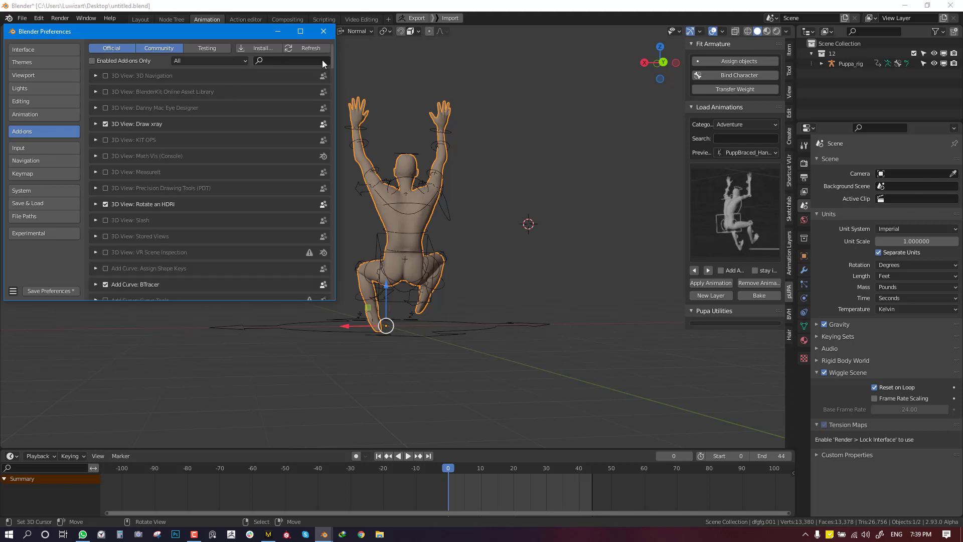
left_click(219, 61)
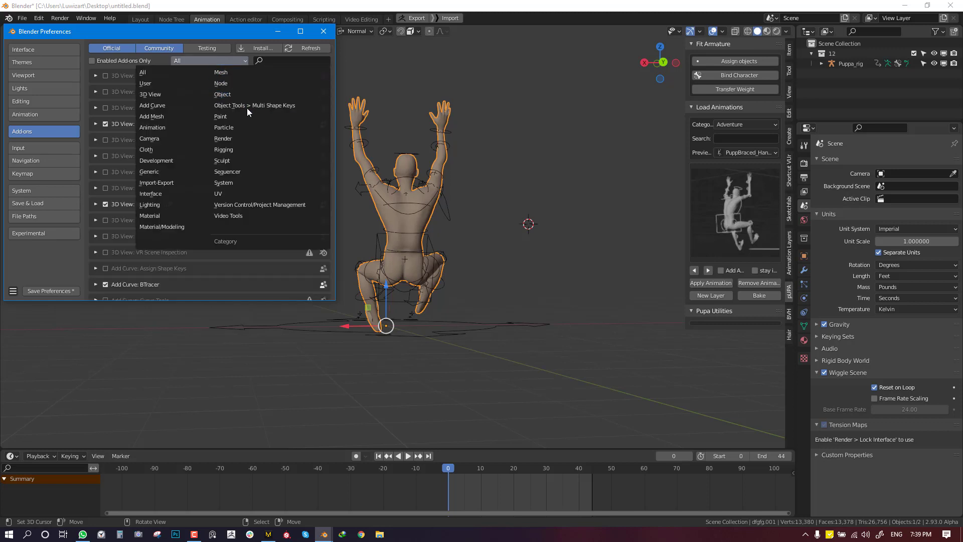
left_click(322, 31)
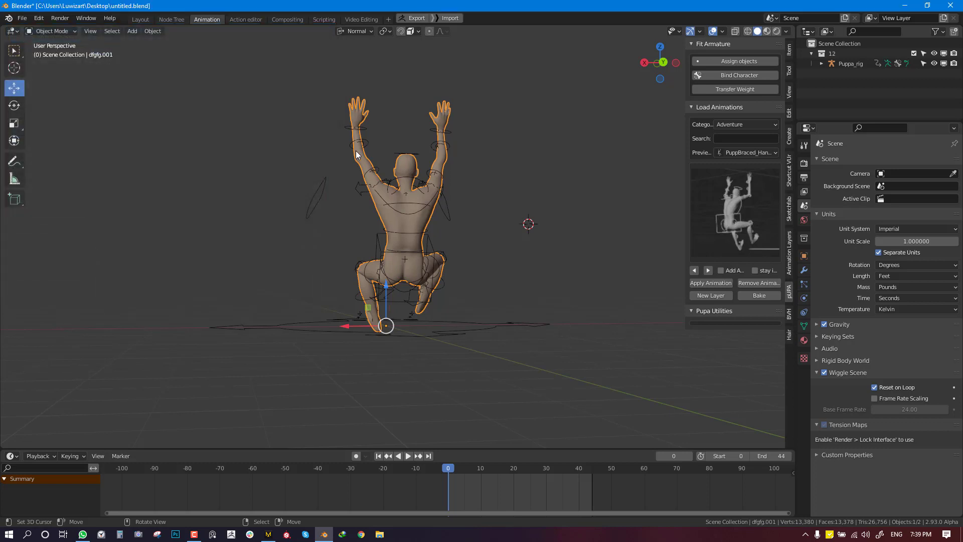
left_click(22, 18)
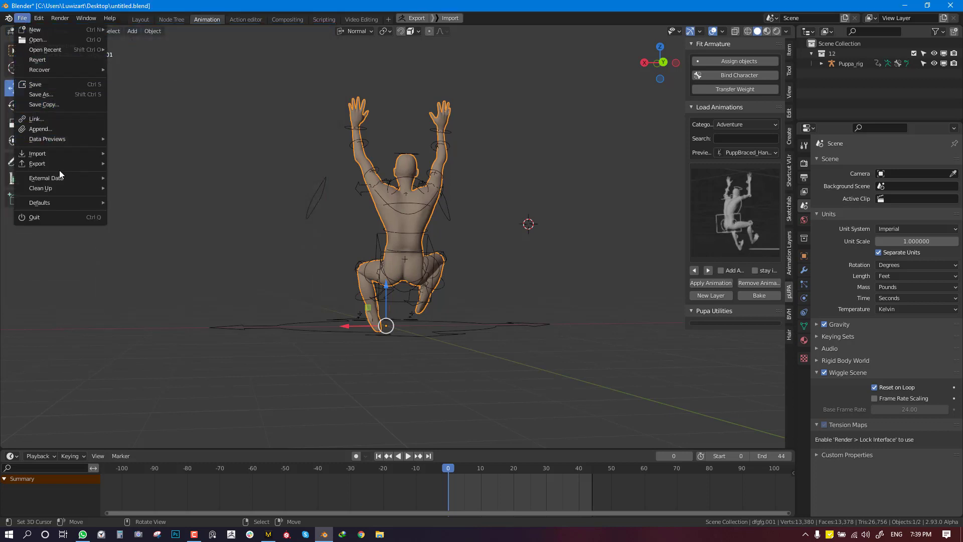
Step: Export the character as Alembic, overwriting untitled.abc on the Desktop, covering frames 0–44
mouse_move(58, 164)
left_click(156, 174)
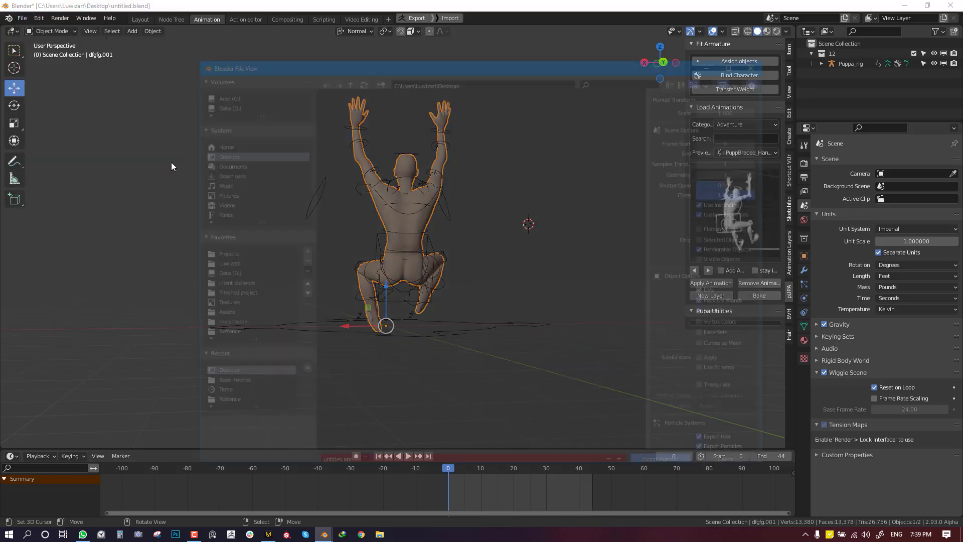
left_click(552, 134)
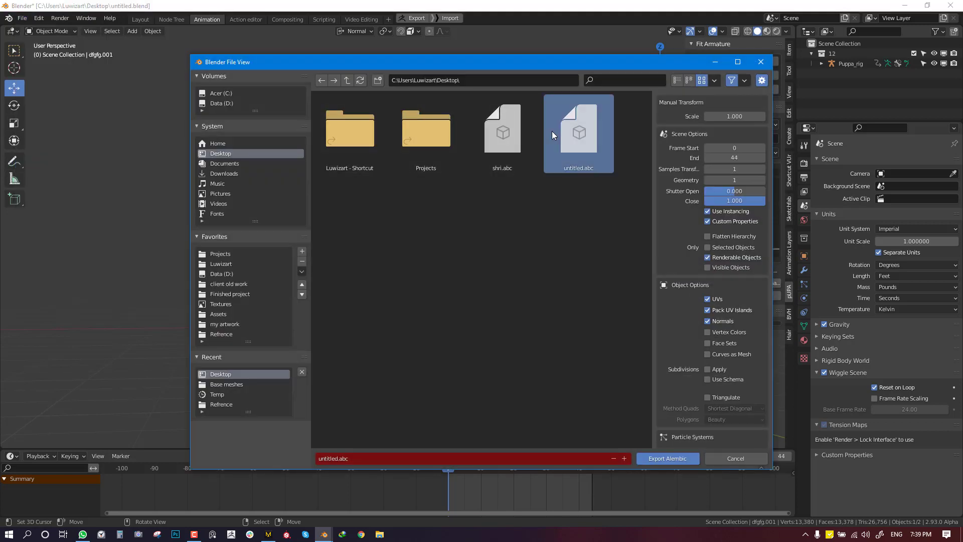
left_click_drag(626, 64, 498, 66)
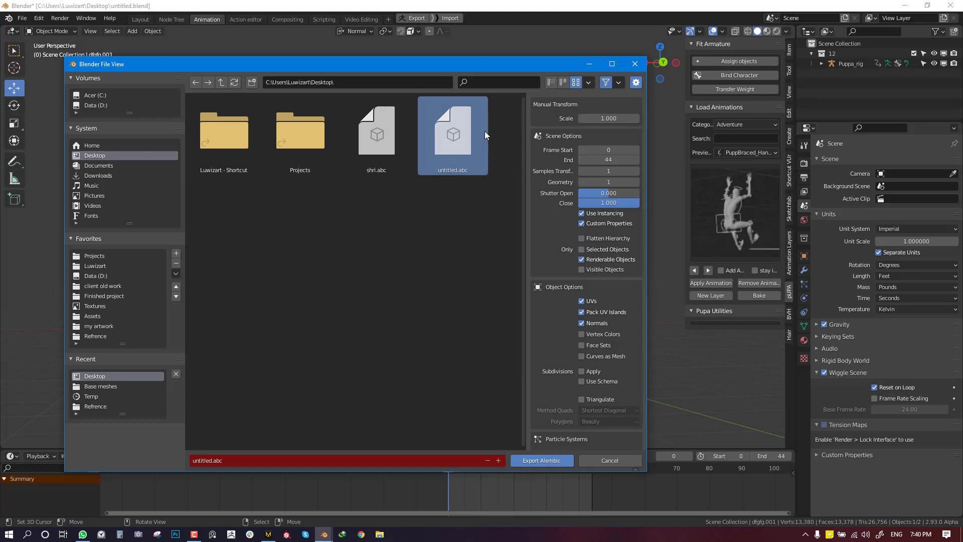
double_click(460, 134)
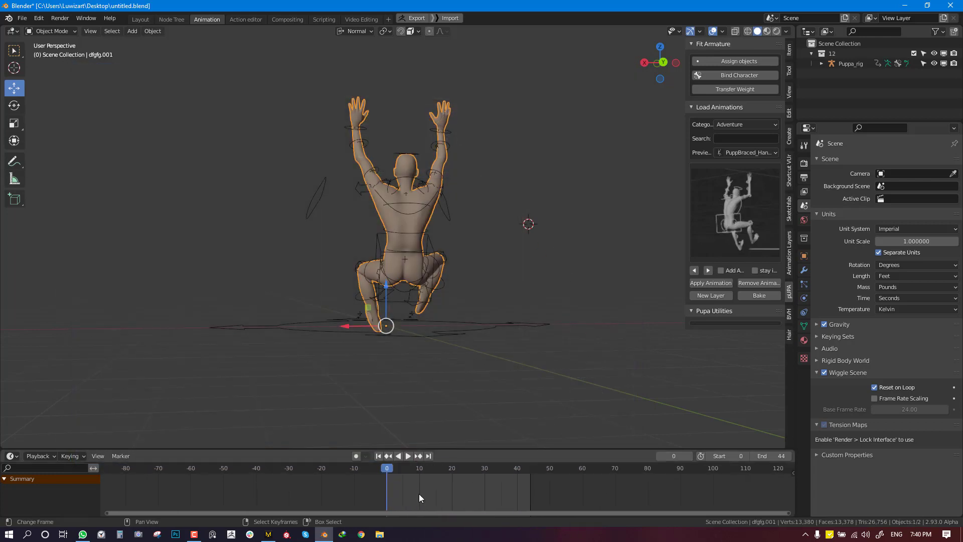
Step: In Marvelous Designer, deselect the avatar and load untitled.abc through File > Import > Alembic
left_click(269, 534)
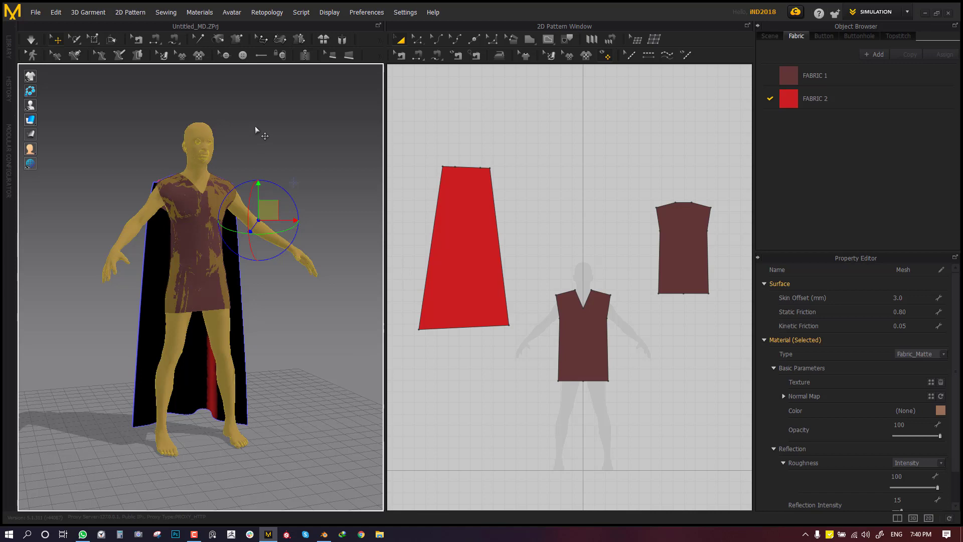
left_click(182, 158)
left_click(33, 12)
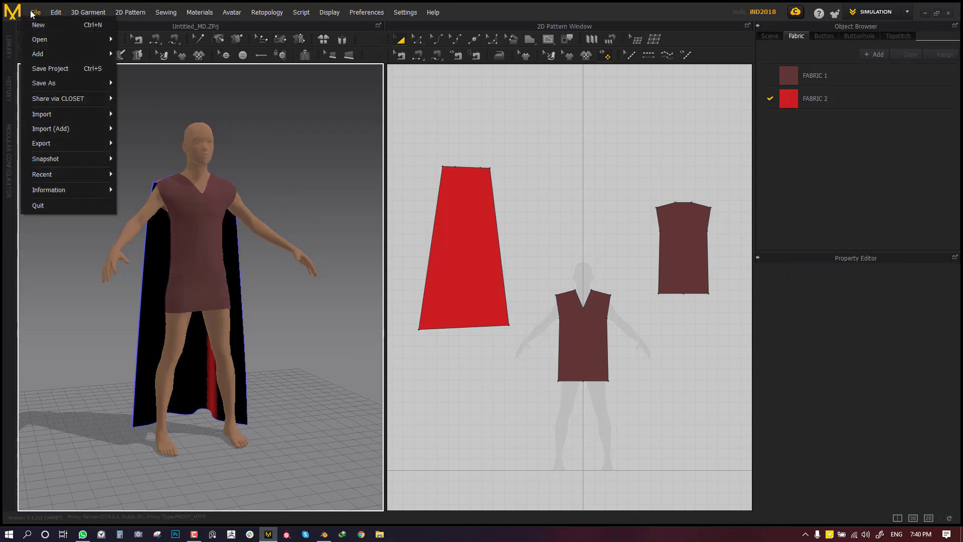
mouse_move(56, 146)
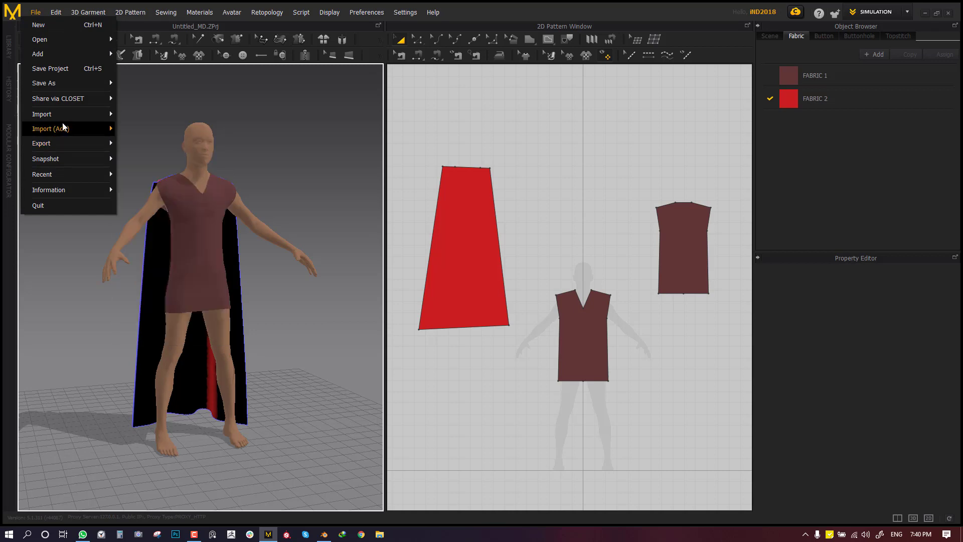
mouse_move(58, 115)
left_click(159, 158)
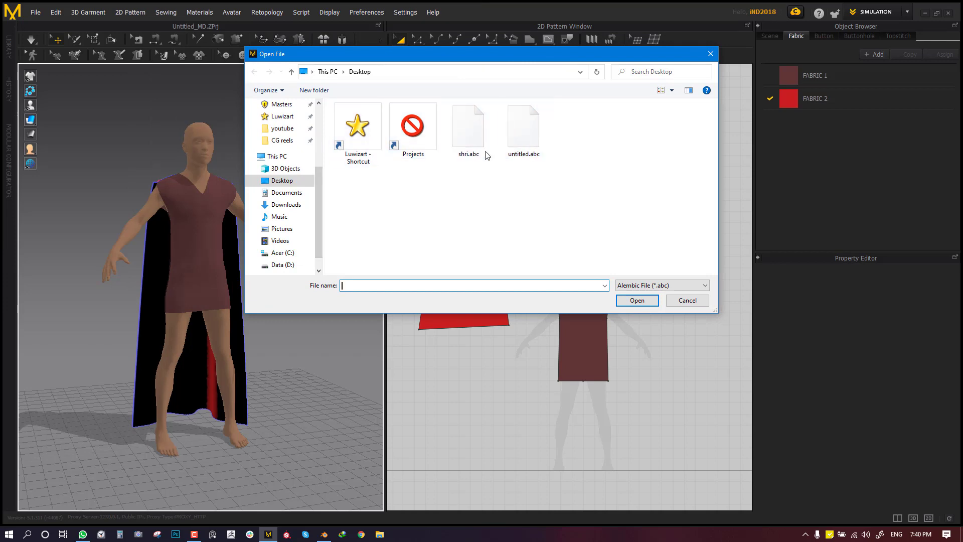
left_click(522, 138)
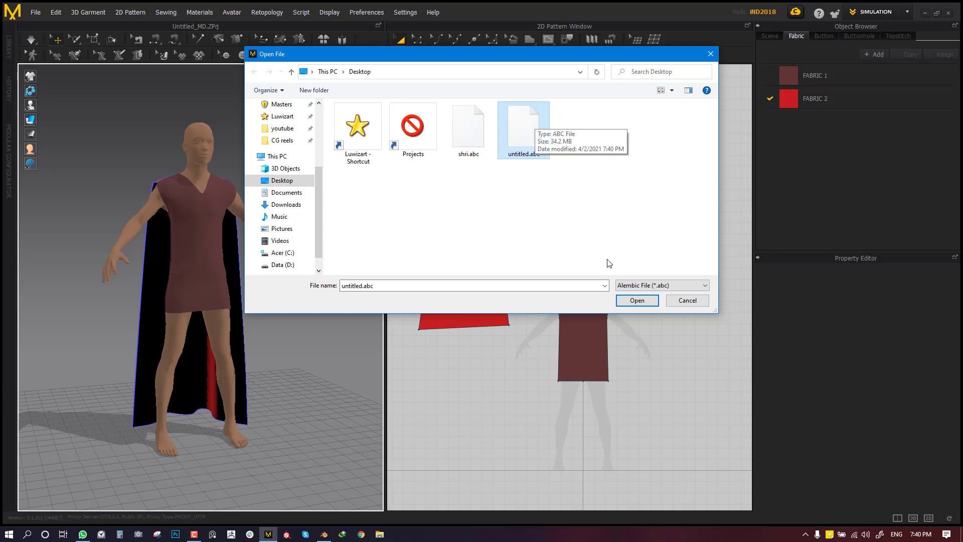
left_click(636, 301)
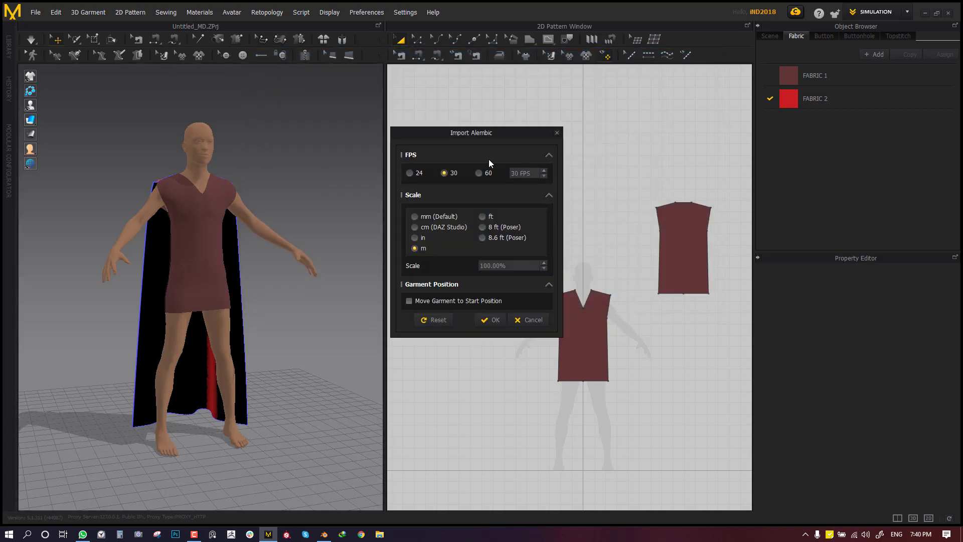
left_click_drag(474, 128, 517, 99)
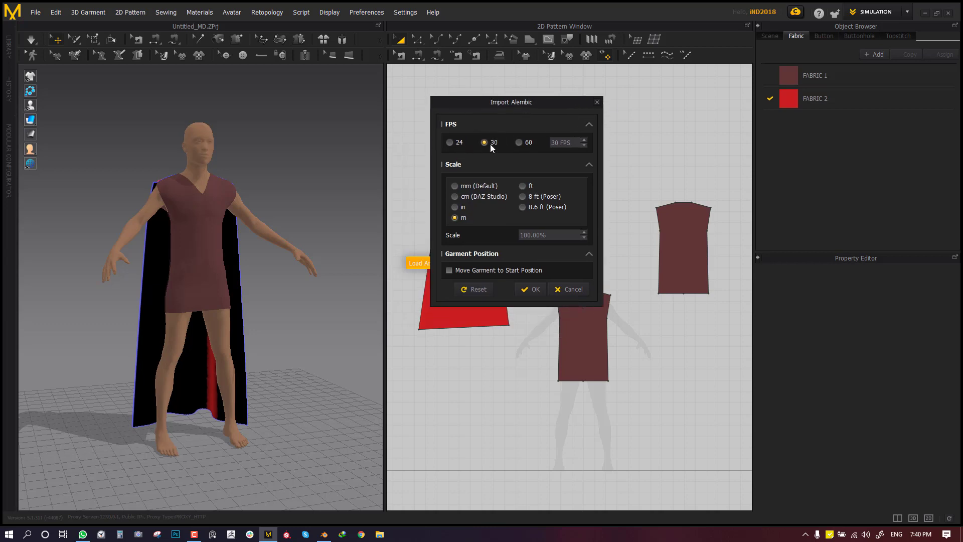
Step: Read the 24 fps frame rate in Blender's Output properties, then return to Marvelous Designer
left_click(324, 534)
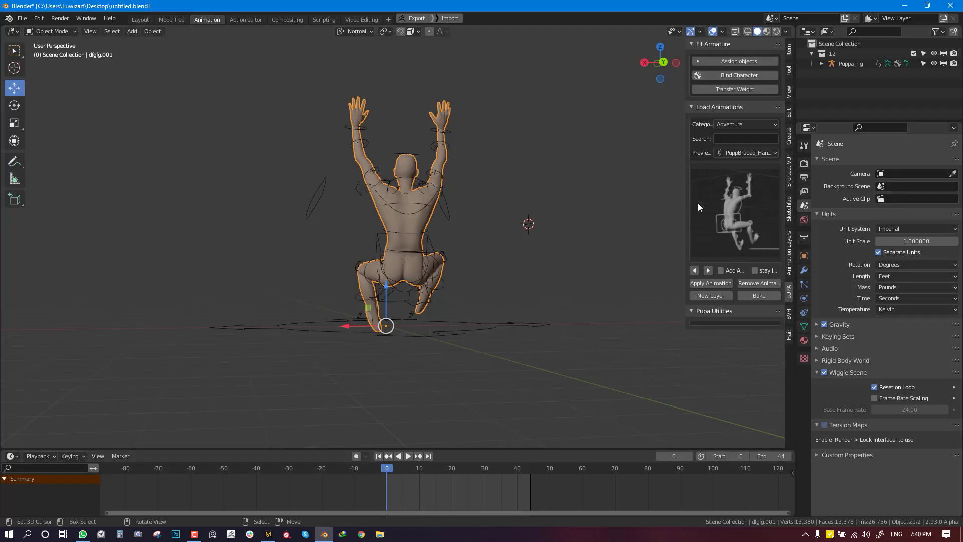
left_click(805, 178)
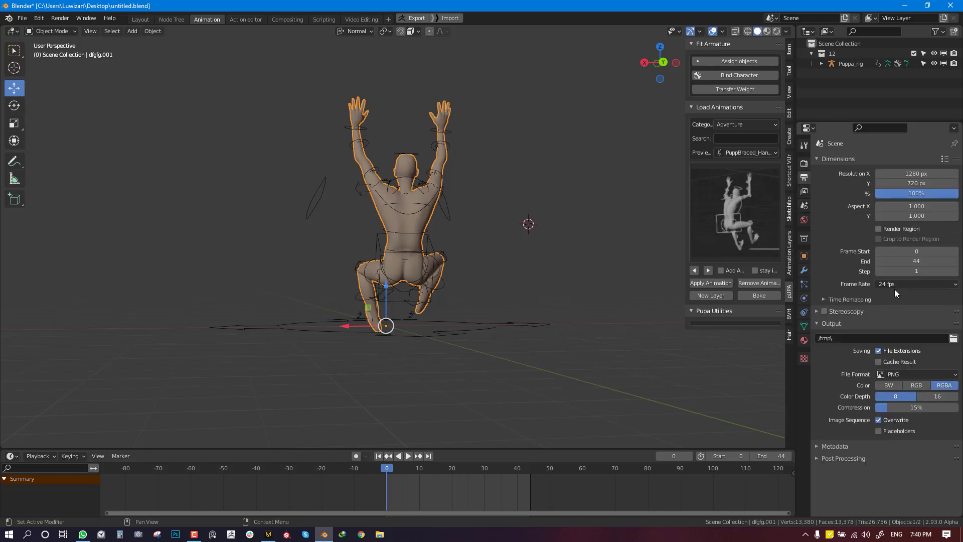
left_click(268, 534)
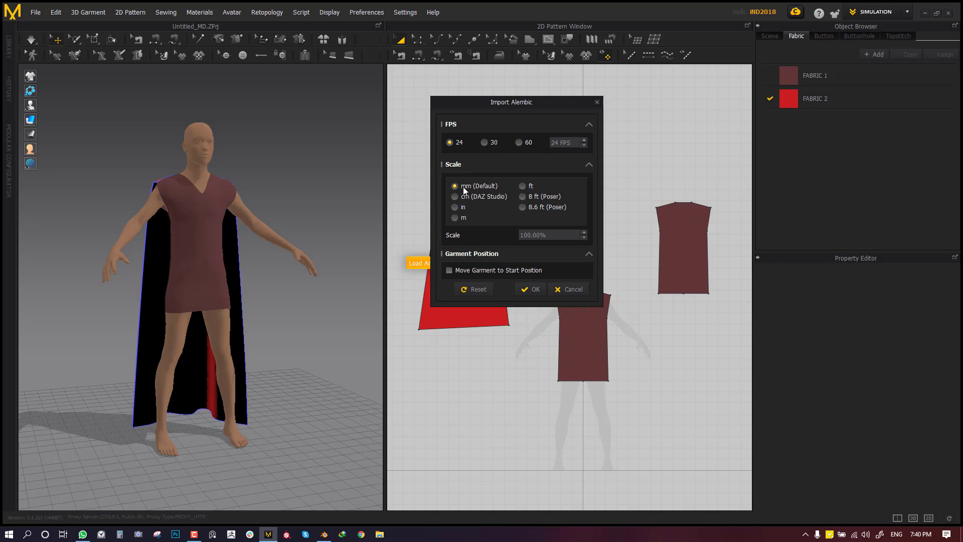
Step: Import untitled.abc at 24 FPS with metre scale and orbit to view the crouching avatar
left_click(455, 218)
left_click(534, 290)
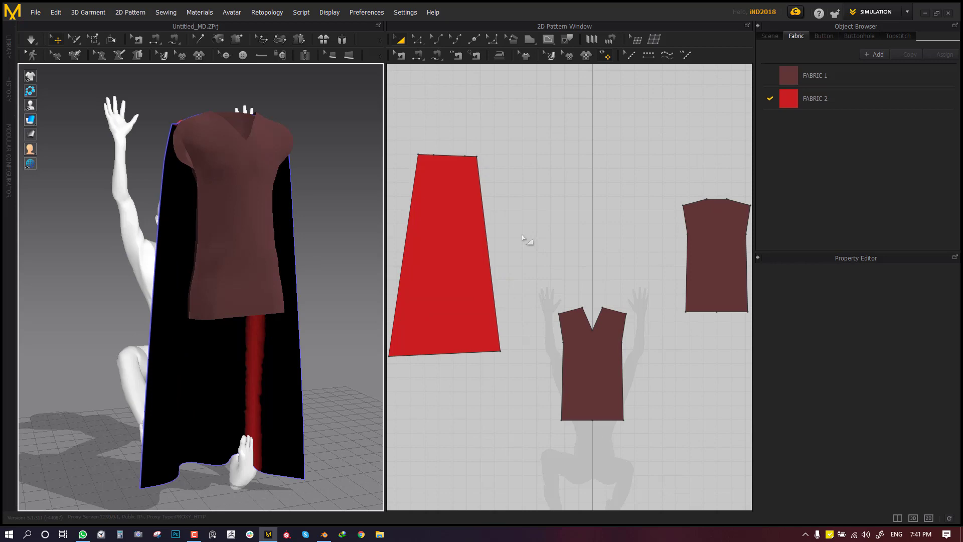
right_click_drag(275, 313, 229, 323)
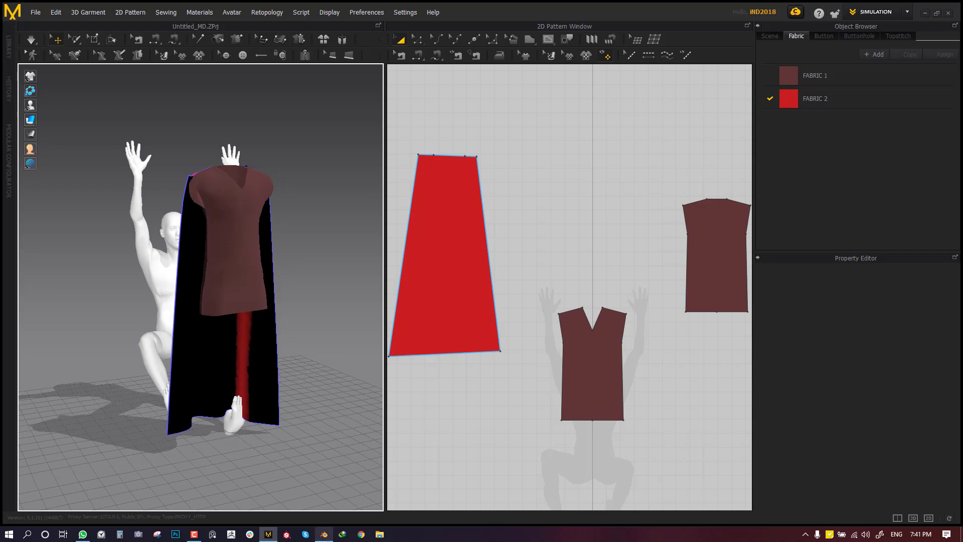
Step: Select Puppa_rig in Pose Mode and move all its keyframes to start at frame 12
left_click(323, 533)
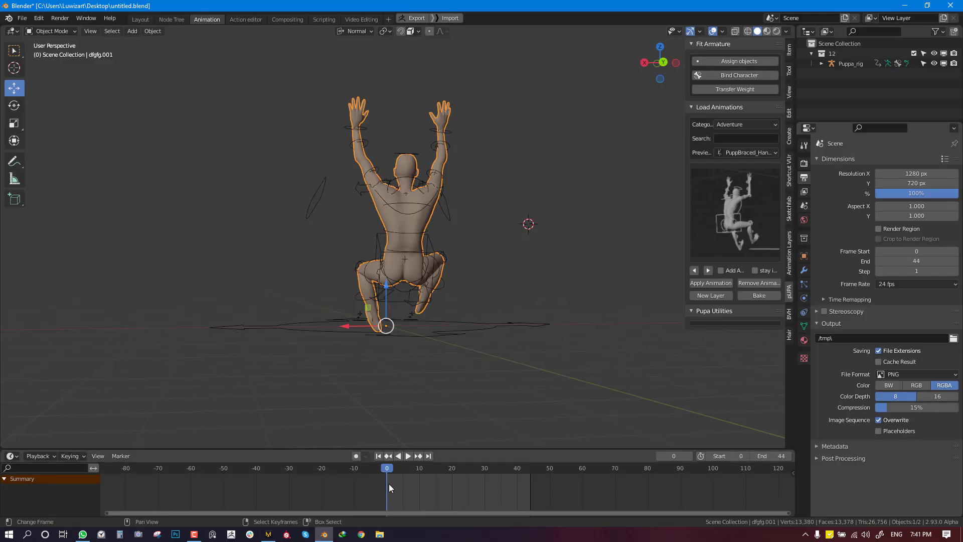
left_click(455, 217)
middle_click_drag(474, 184, 361, 200)
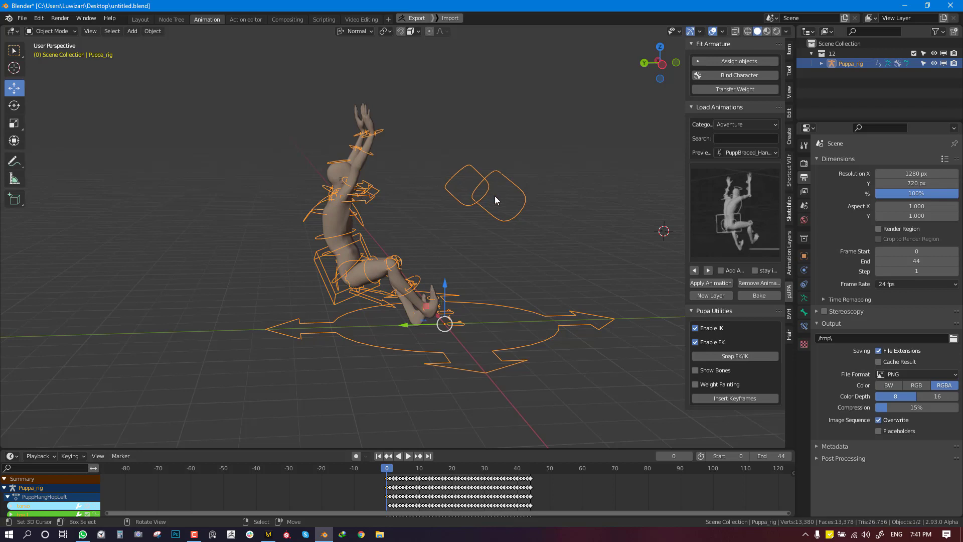
key("ctrl+Tab")
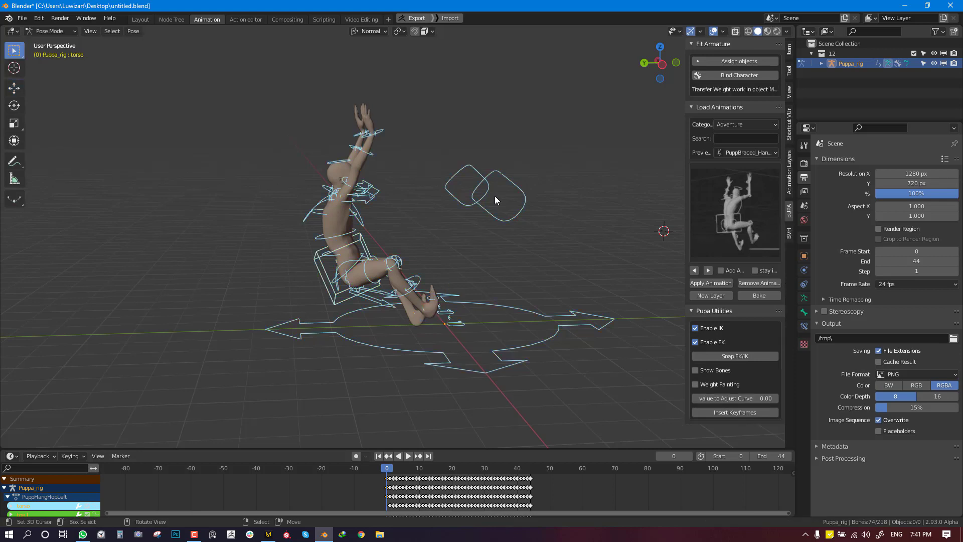
middle_click_drag(485, 180, 458, 208)
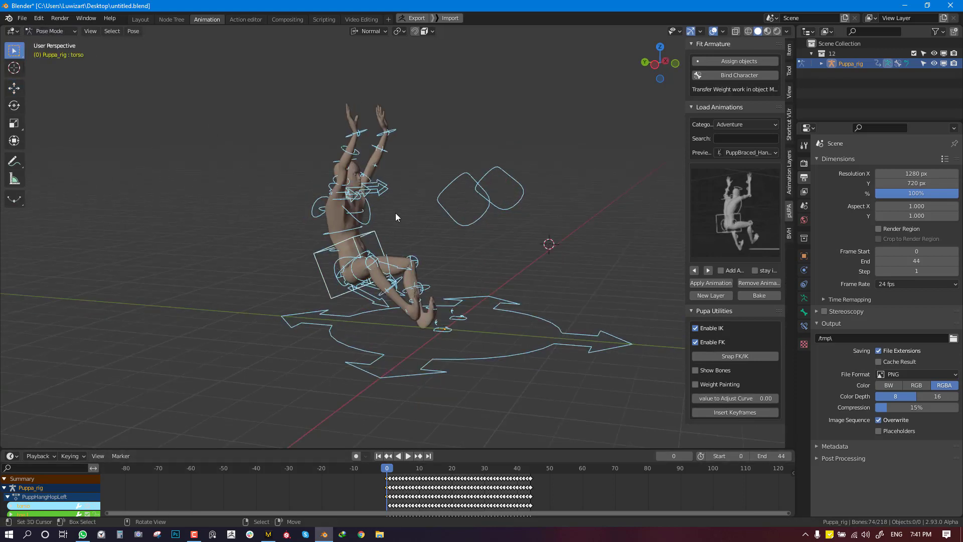
middle_click_drag(409, 496, 344, 497)
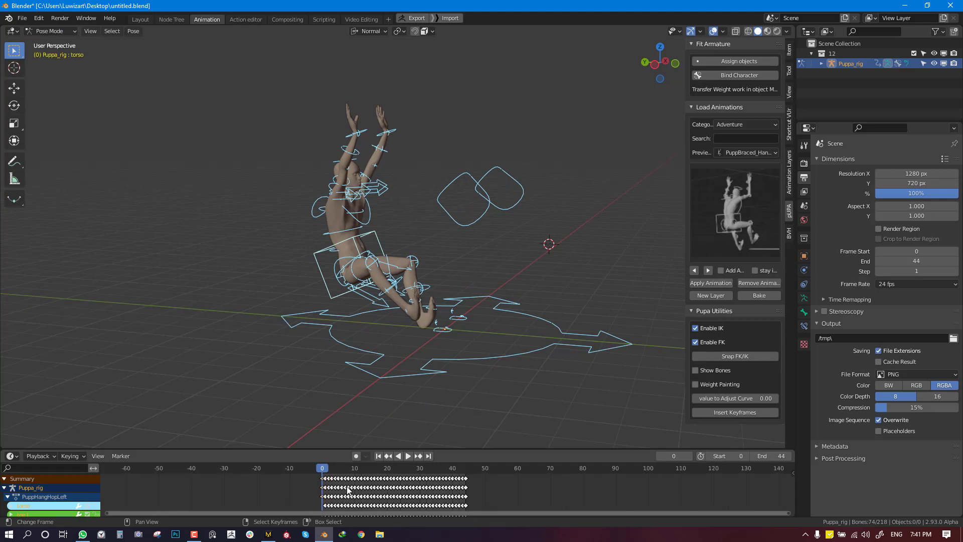
key("a")
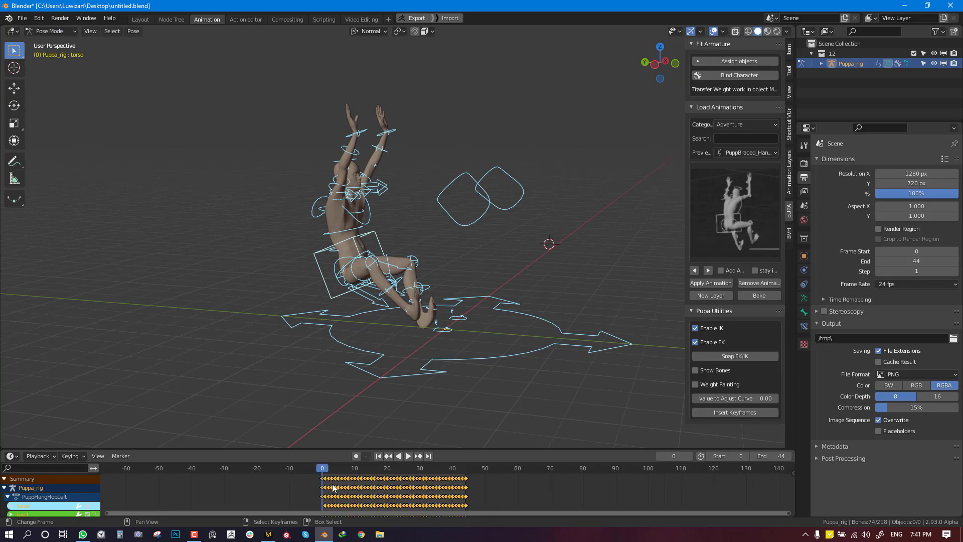
scroll(331, 491, "up", 4)
key("g")
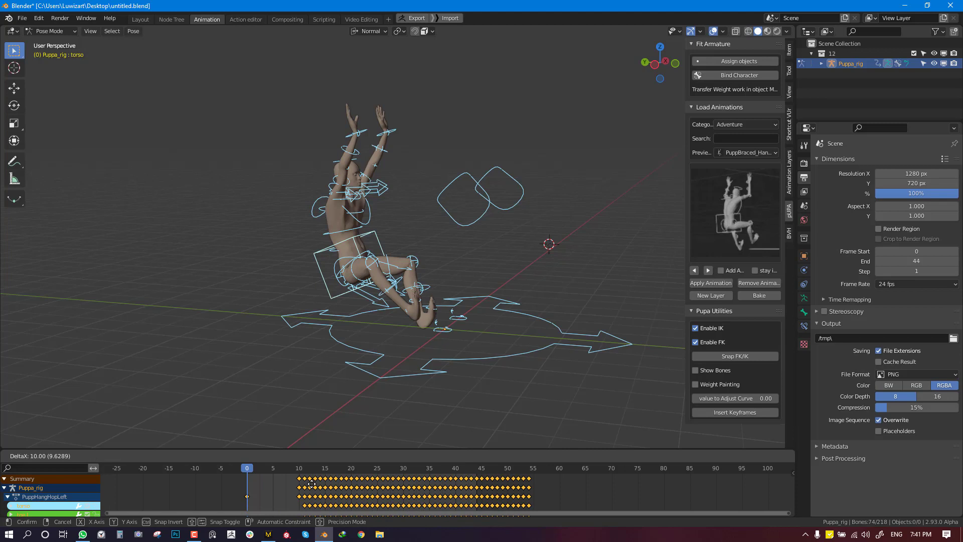
left_click(314, 484)
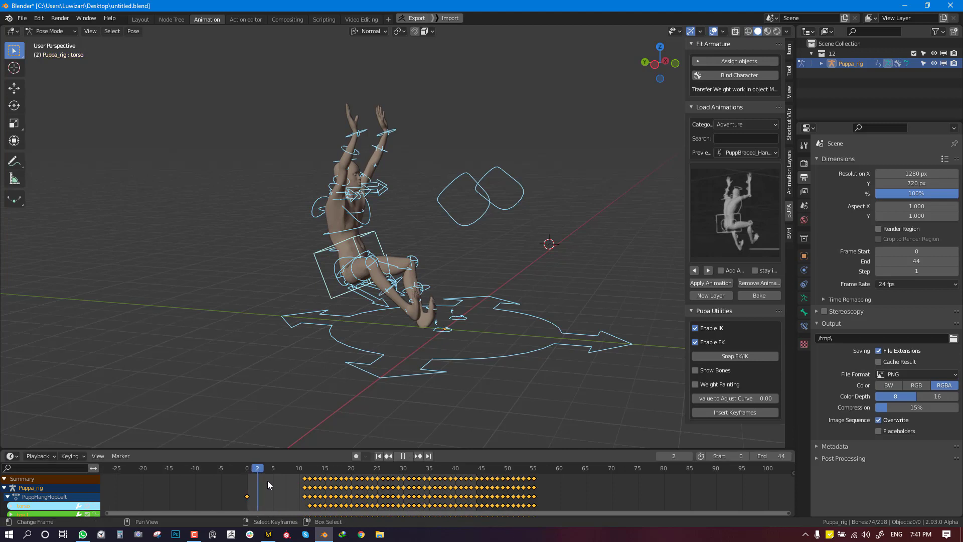
key("space")
key("g")
left_click(314, 486)
middle_click_drag(314, 486, 374, 486)
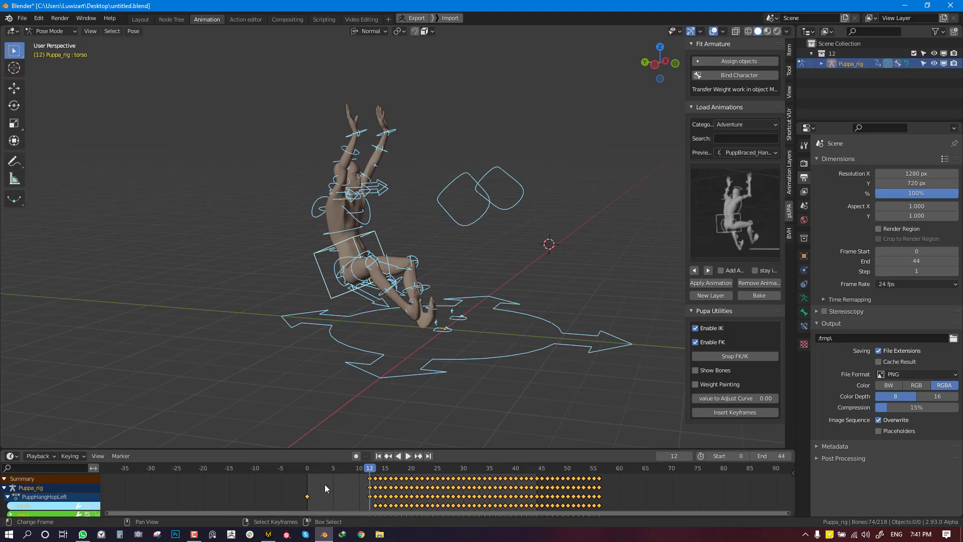
Step: At frame 0, clear bone rotations and positions and keyframe the standing rest pose
left_click(308, 484)
middle_click_drag(374, 246, 387, 248)
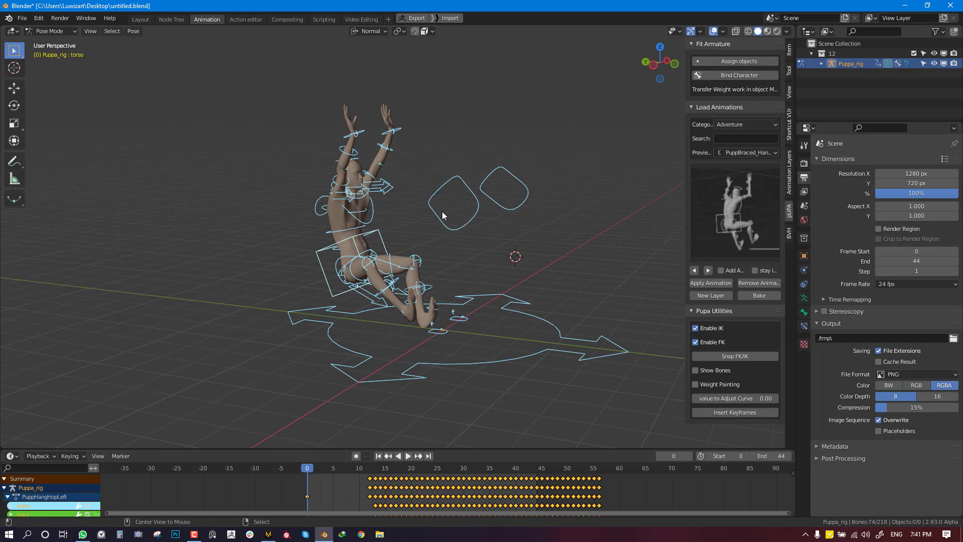
key("alt+r")
key("alt+g")
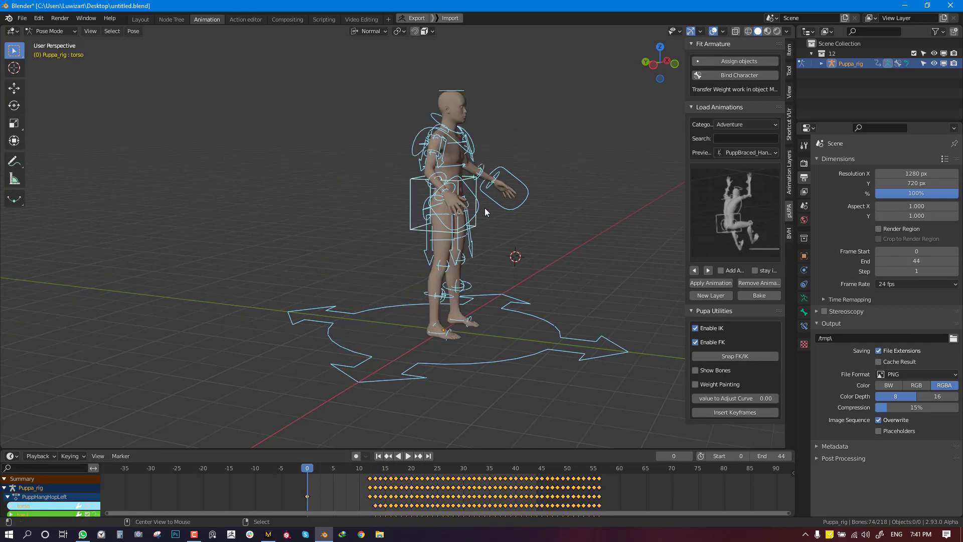
mouse_move(485, 208)
middle_mouse_down()
mouse_move(413, 235)
mouse_move(563, 184)
mouse_move(481, 185)
mouse_move(474, 176)
mouse_move(460, 194)
mouse_move(444, 183)
middle_mouse_up()
key("i")
key("ctrl+Tab")
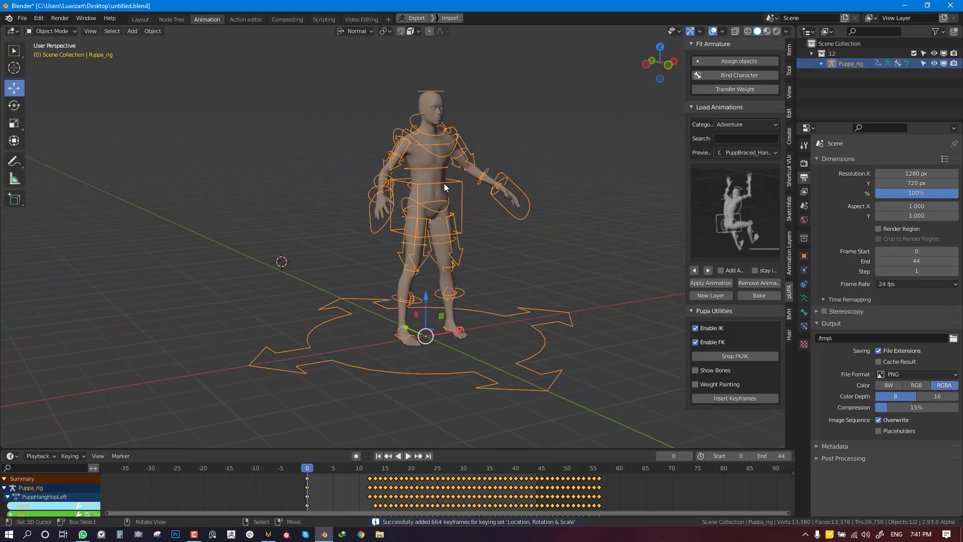
Step: Select the dfgfg.001 mesh and re-export it as Alembic over untitled.abc on the Desktop
left_click(435, 115)
left_click(22, 20)
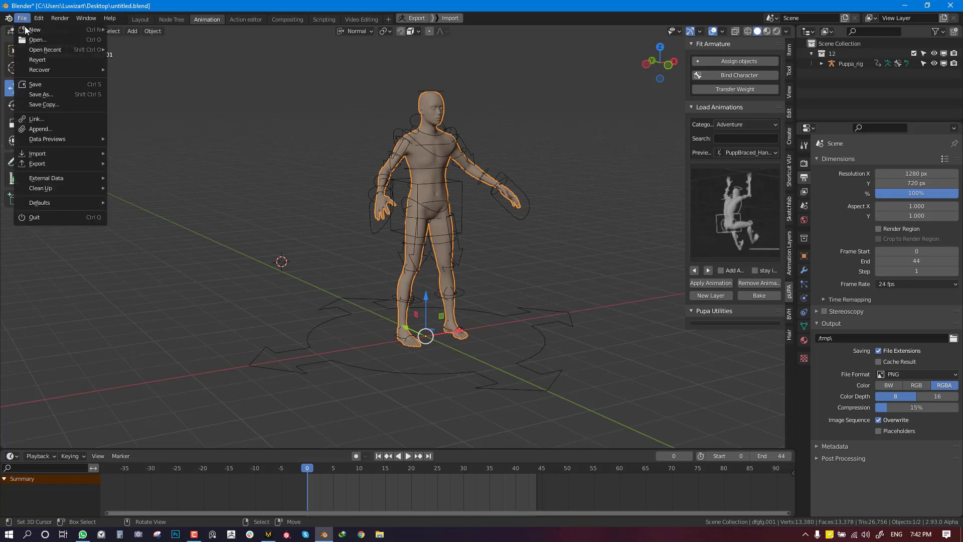
mouse_move(50, 164)
left_click(134, 174)
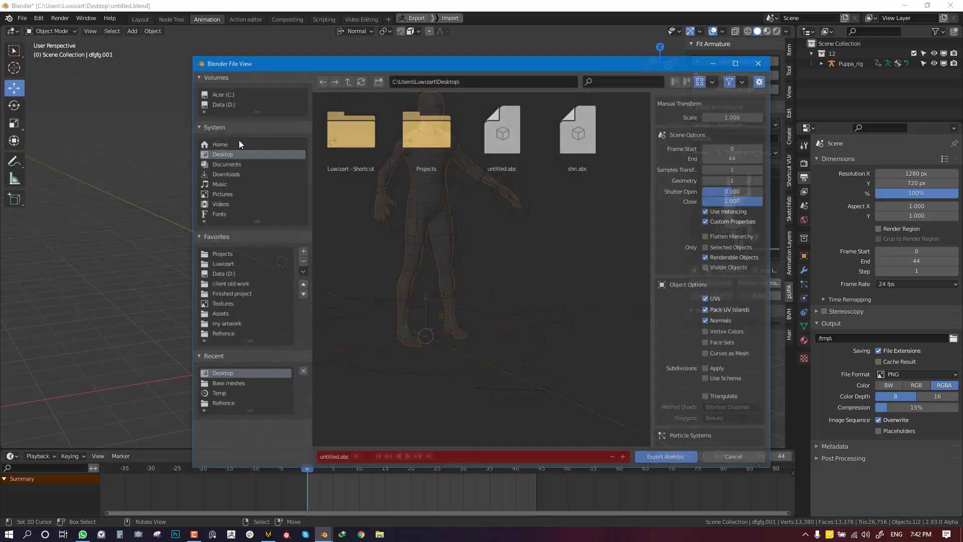
left_click(504, 141)
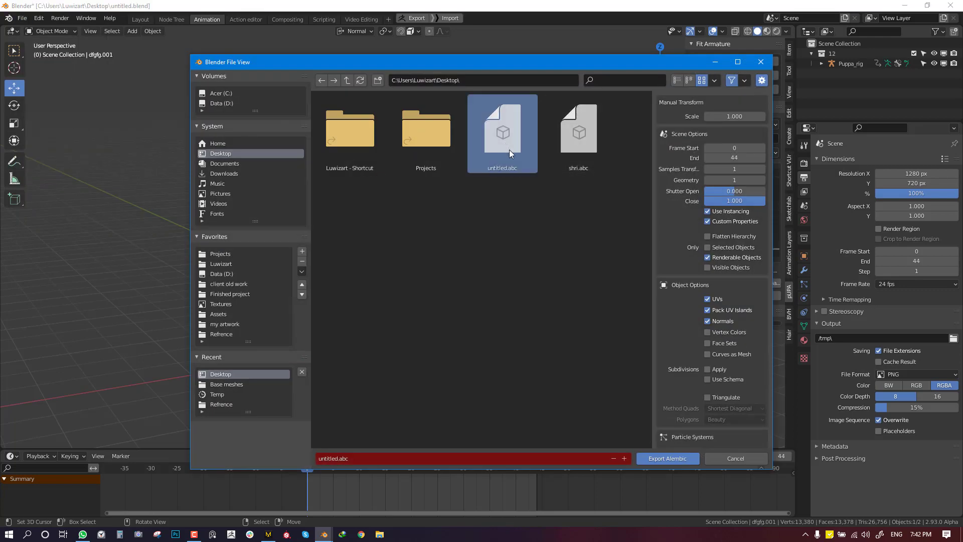
left_click(670, 458)
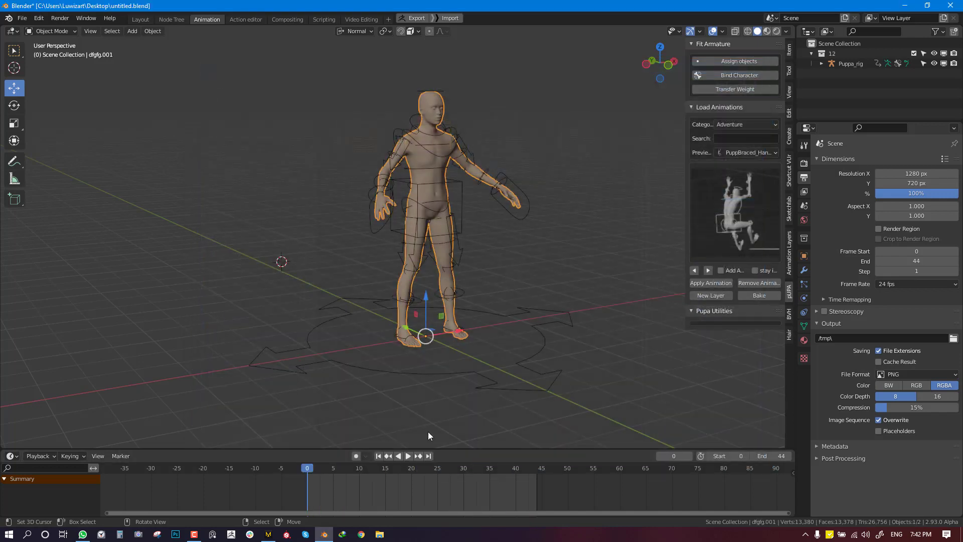
left_click(268, 535)
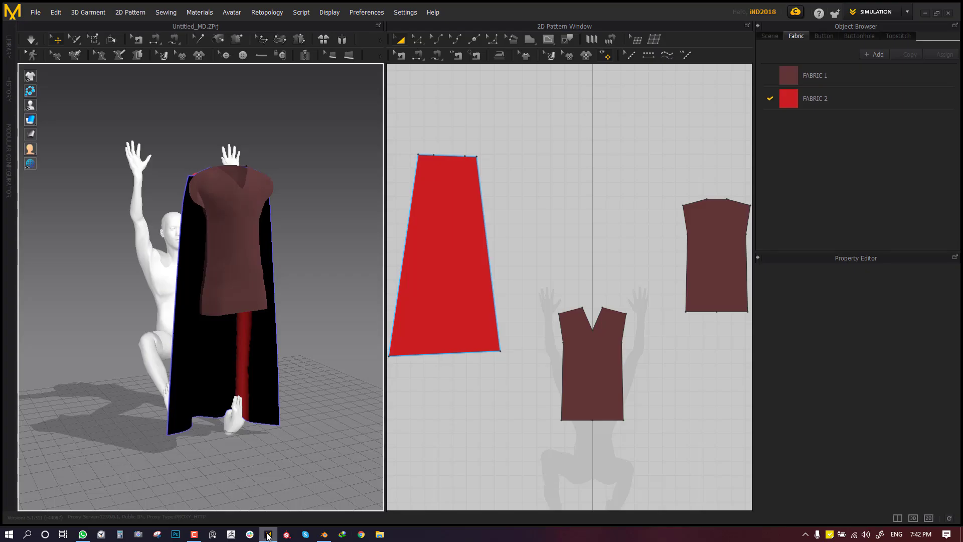
Step: Reimport untitled.abc as Alembic at 24 FPS and metre scale, then orbit around the standing avatar
left_click(34, 12)
mouse_move(53, 117)
left_click(137, 159)
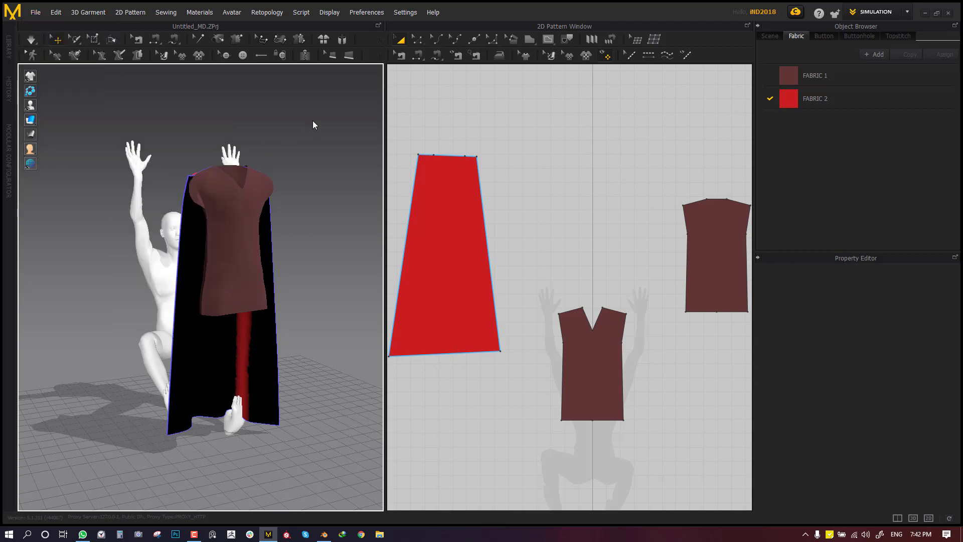
double_click(532, 135)
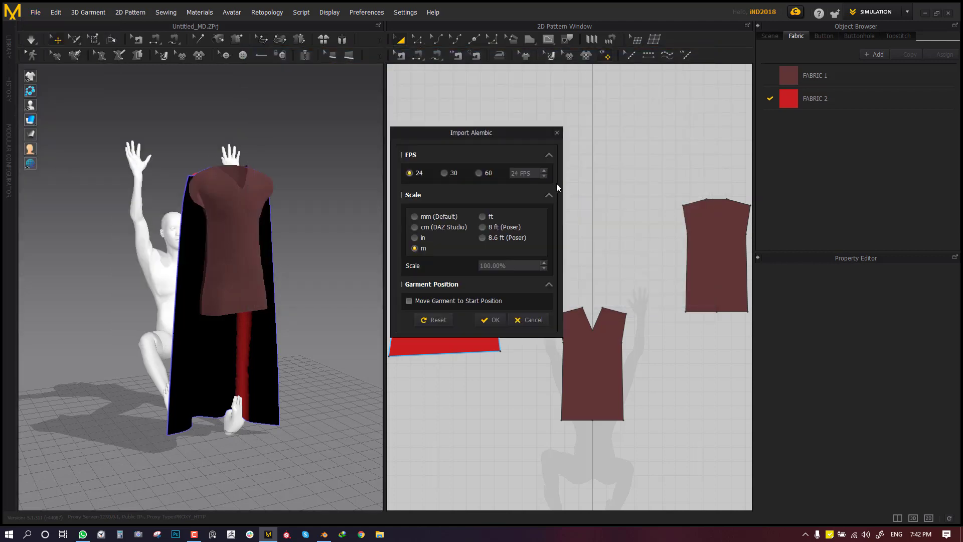
left_click(492, 320)
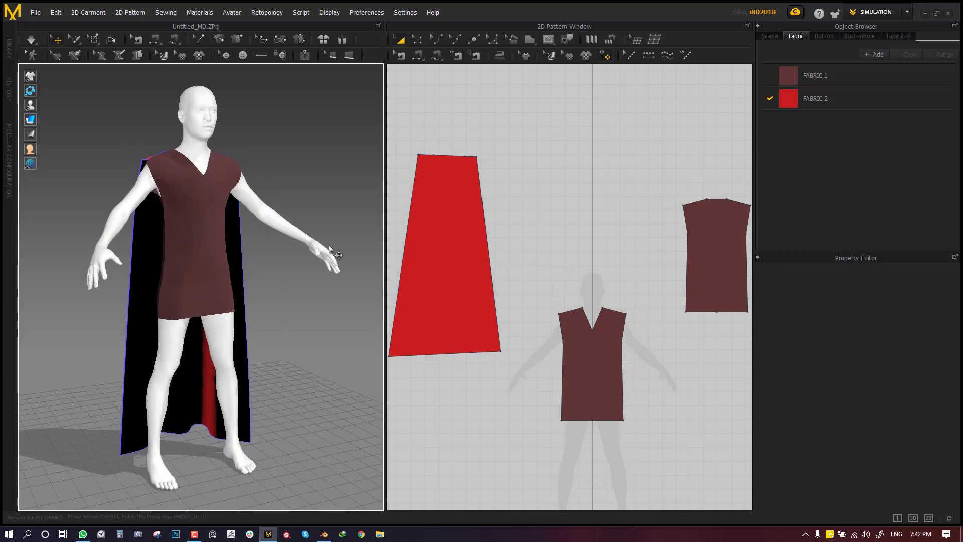
scroll(339, 256, "down", 2)
right_click_drag(326, 258, 289, 297)
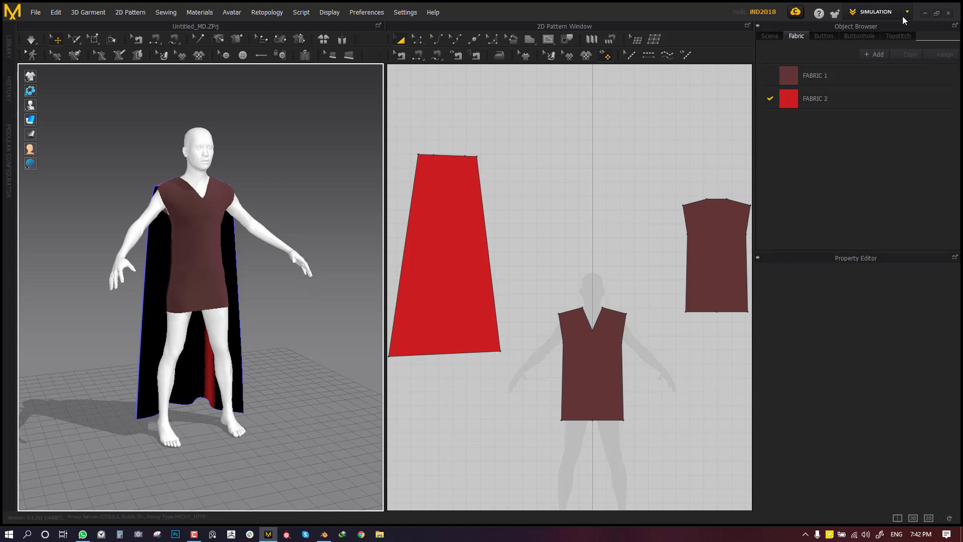
scroll(269, 231, "down", 2)
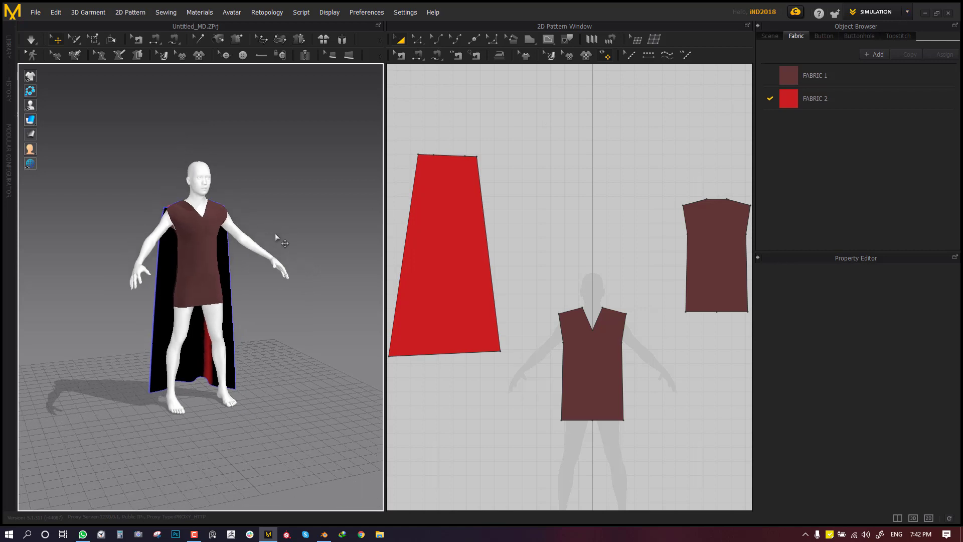
right_click_drag(275, 234, 301, 232)
Step: Switch to Animation mode, enlarge the timeline, and preview the dfgfg_001 avatar track
left_click(908, 12)
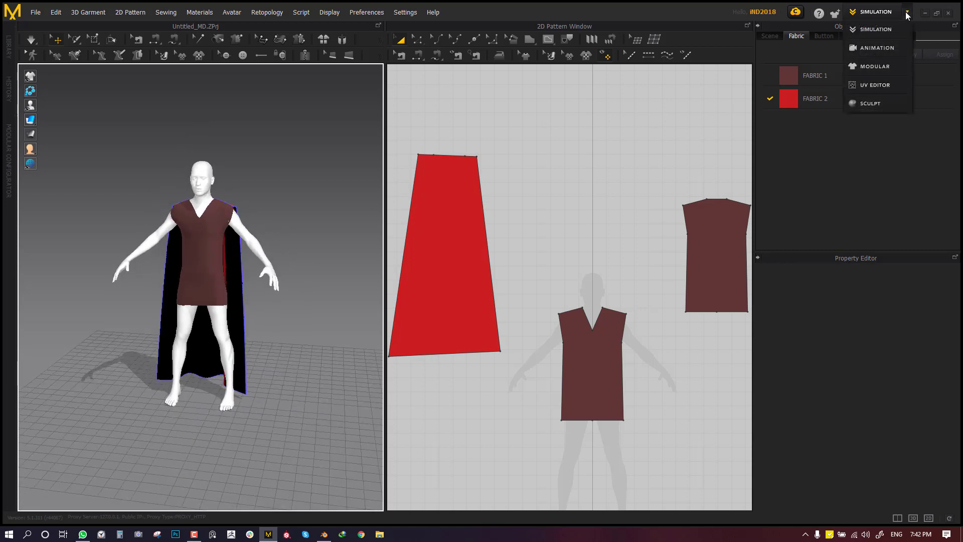
left_click(877, 47)
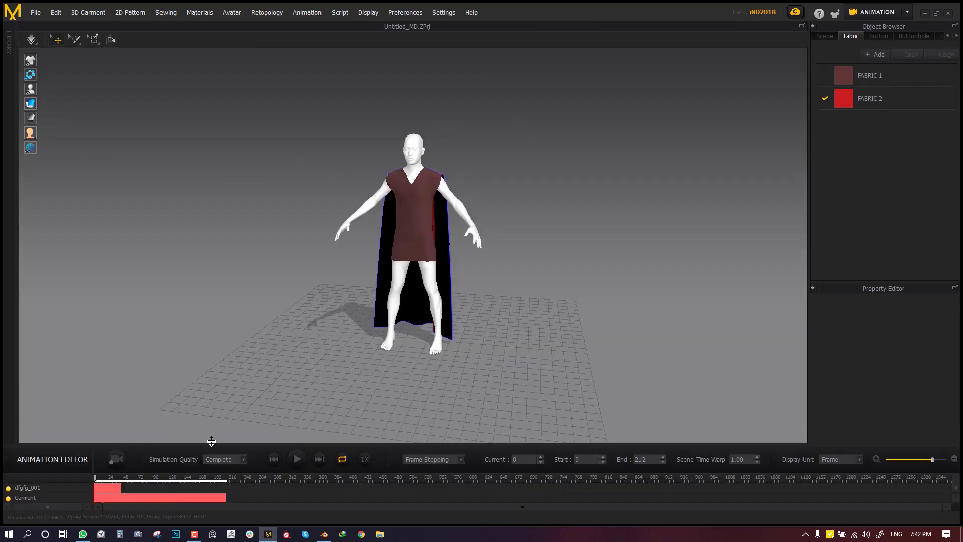
left_click_drag(213, 445, 225, 355)
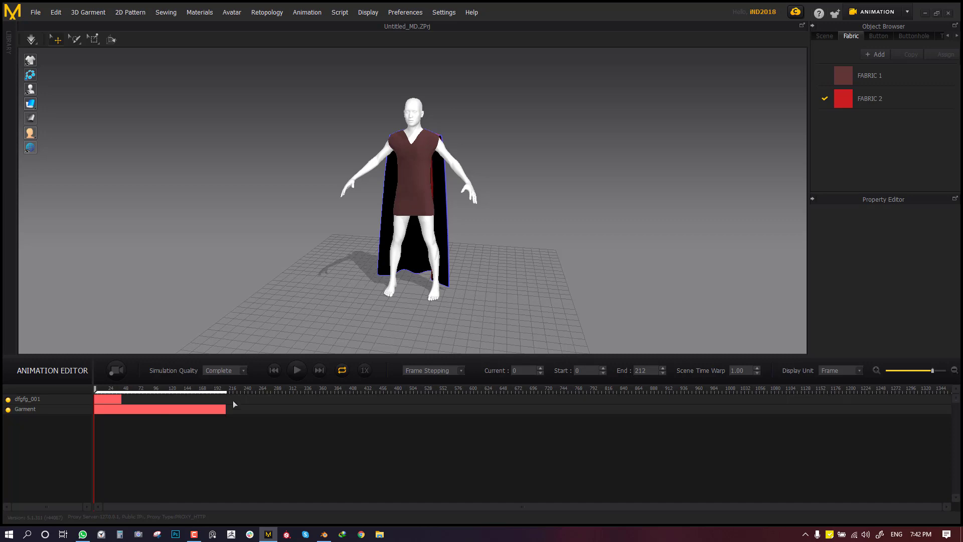
left_click(29, 410)
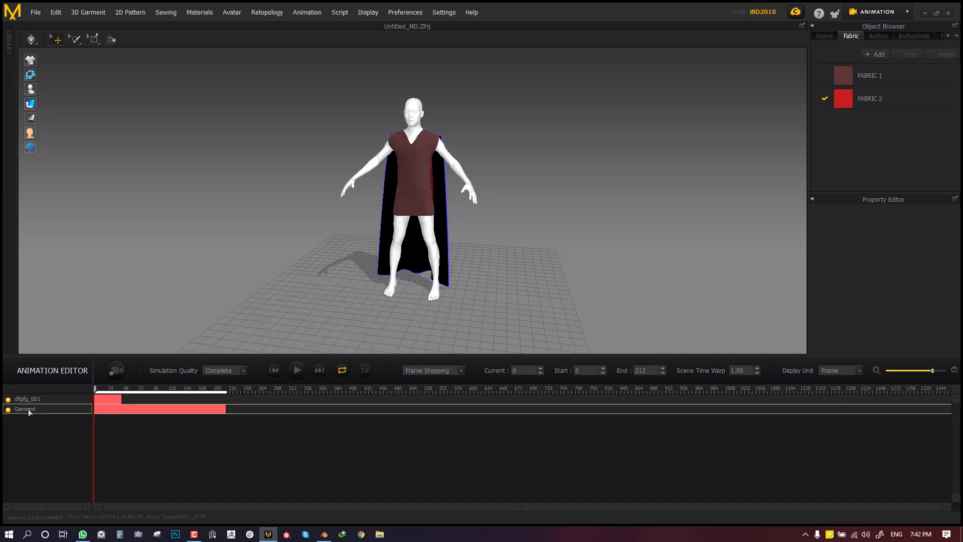
left_click(38, 400)
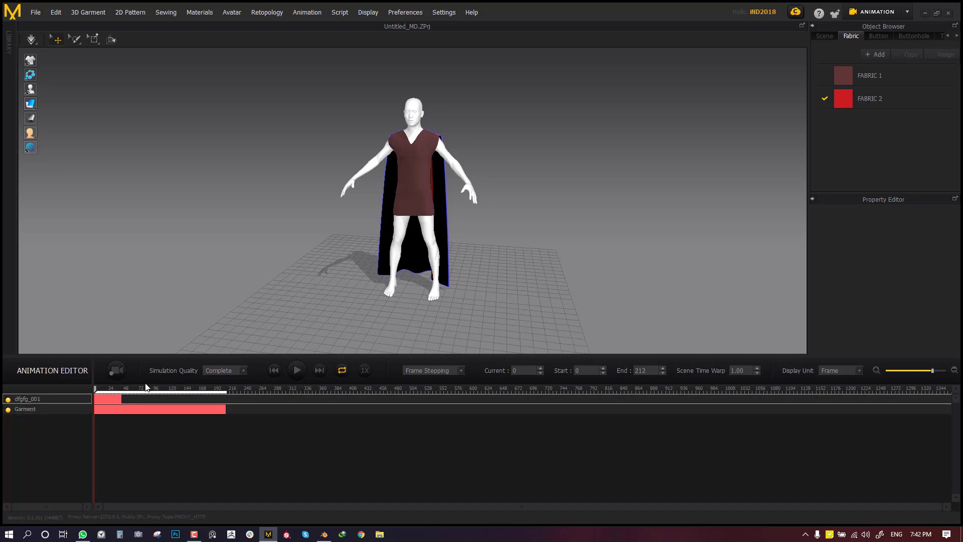
left_click(297, 370)
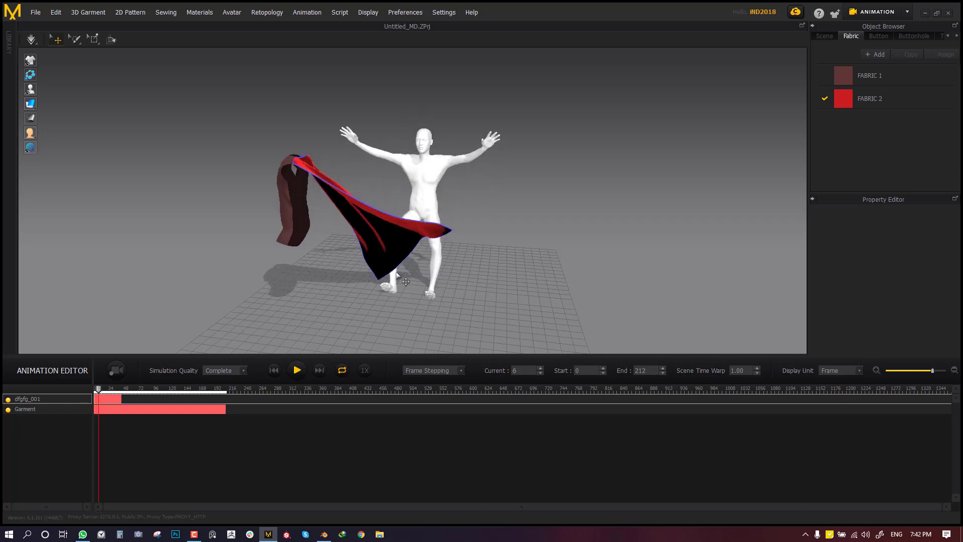
left_click(281, 369)
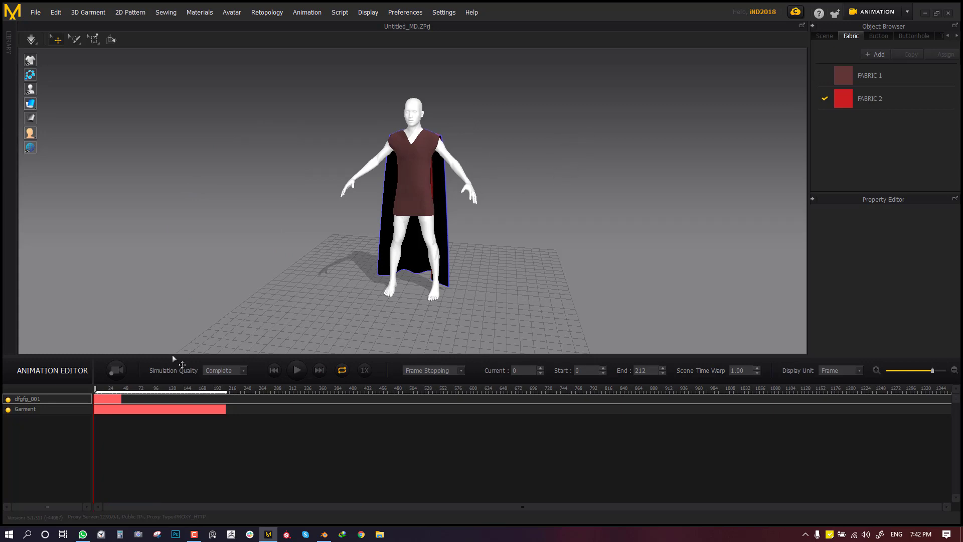
Step: Delete the old Garment track and drag the animation end marker to frame 47
left_click(53, 411)
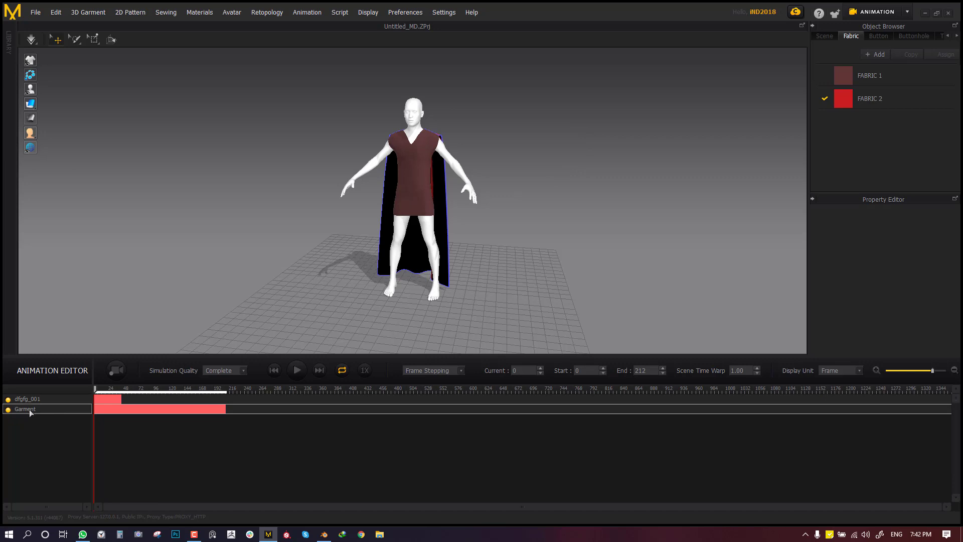
right_click(31, 413)
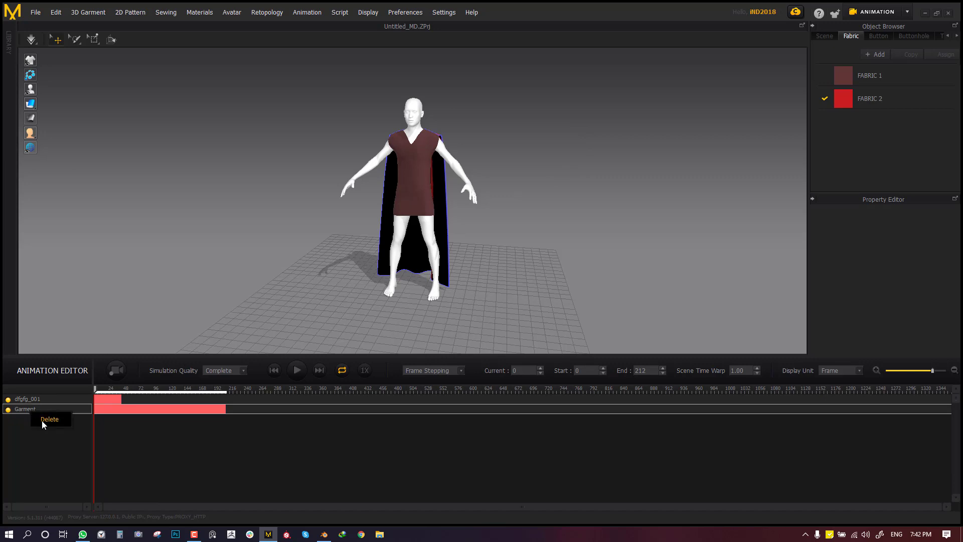
left_click(45, 423)
left_click(299, 374)
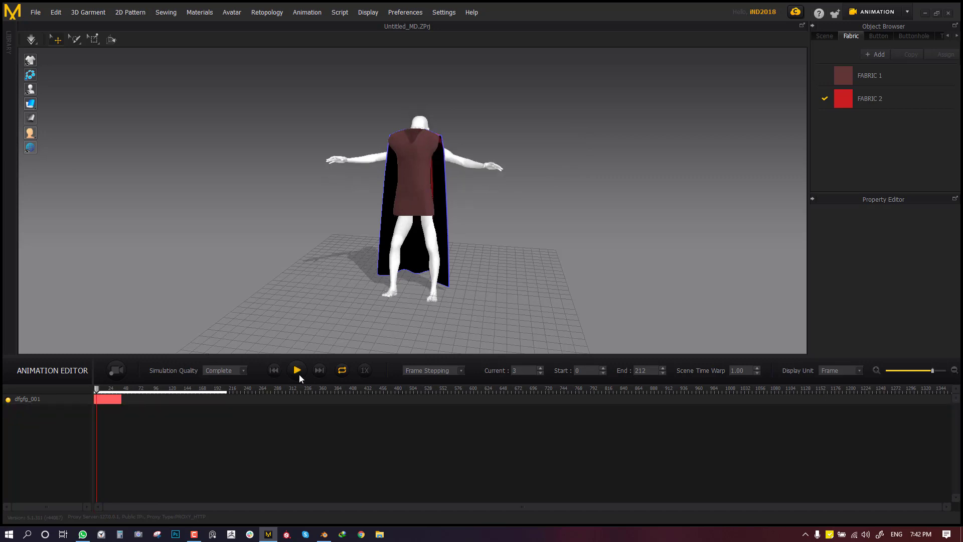
right_click_drag(441, 226, 535, 230)
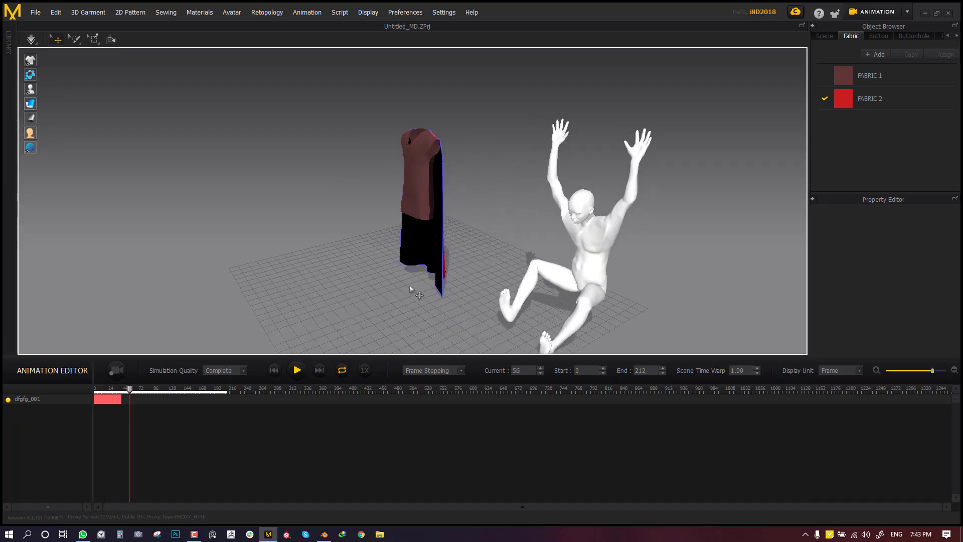
left_click(297, 370)
left_click(274, 371)
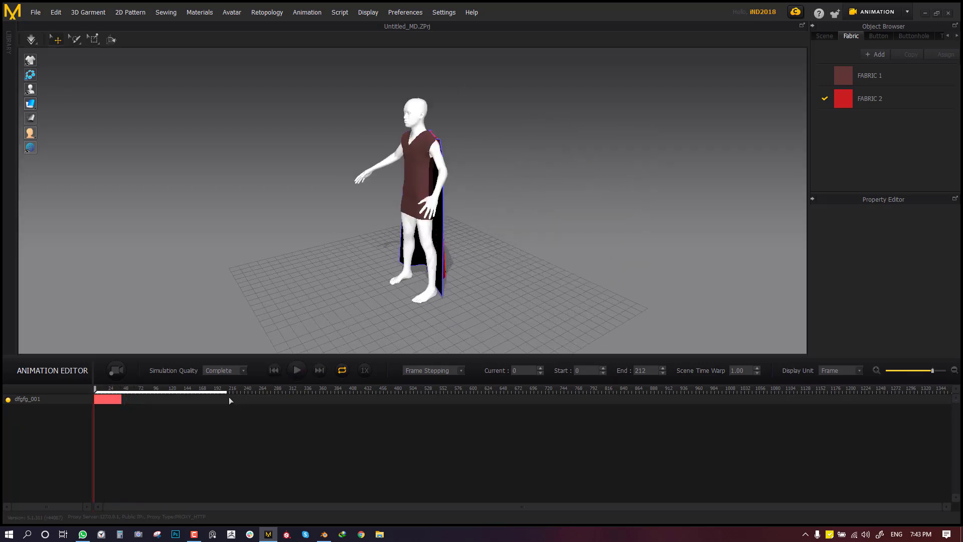
left_click_drag(228, 395, 126, 397)
Step: Record the cloth simulation at Complete quality, orbiting to watch the cape drape over the kneeling avatar
left_click(223, 371)
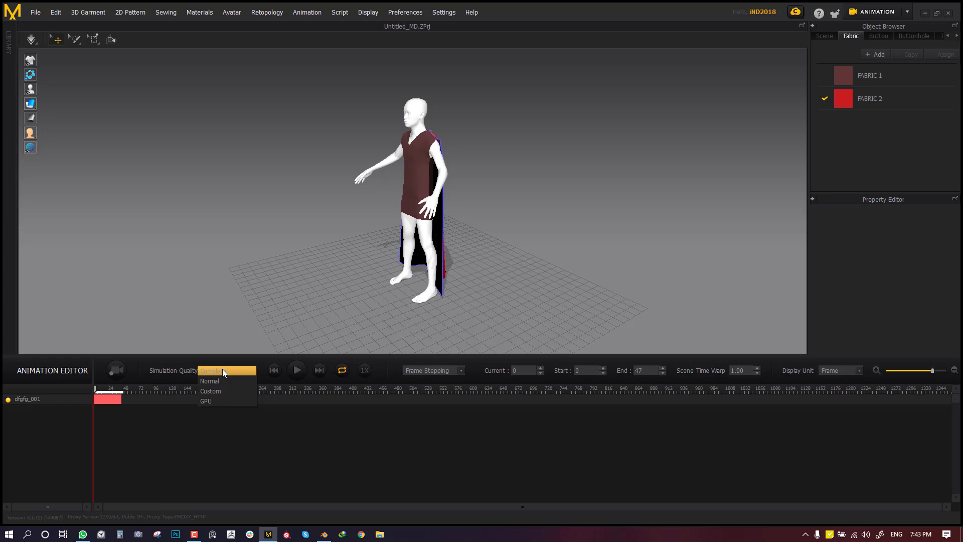
left_click(223, 370)
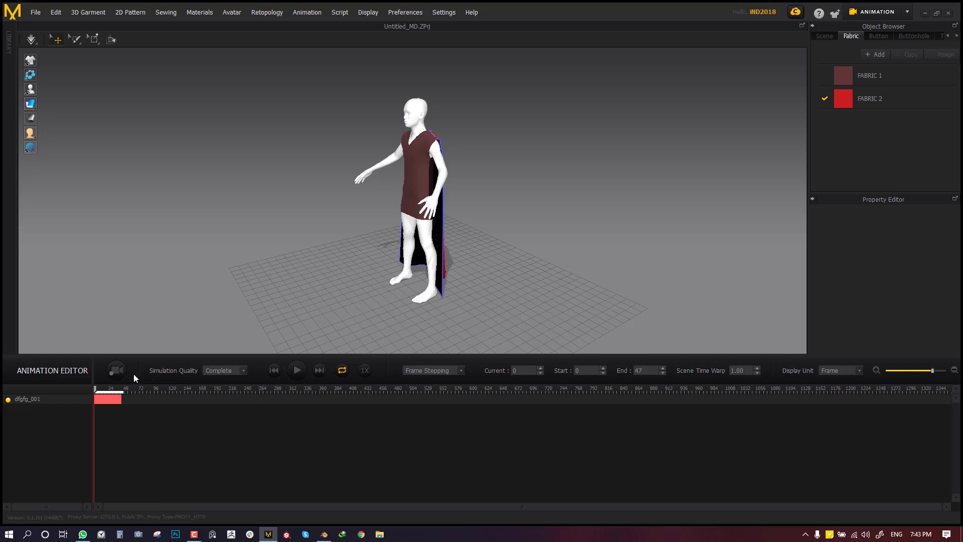
left_click(116, 374)
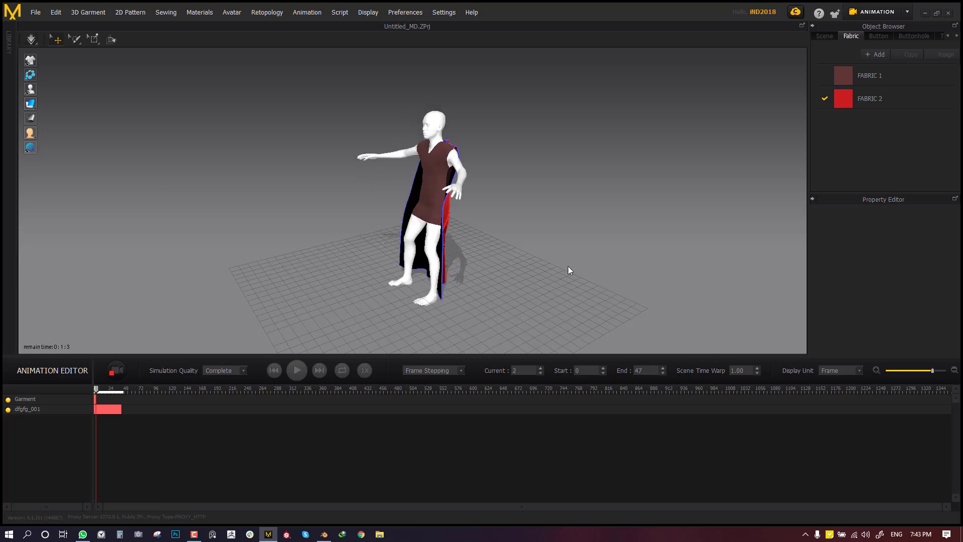
right_click_drag(469, 249, 460, 243)
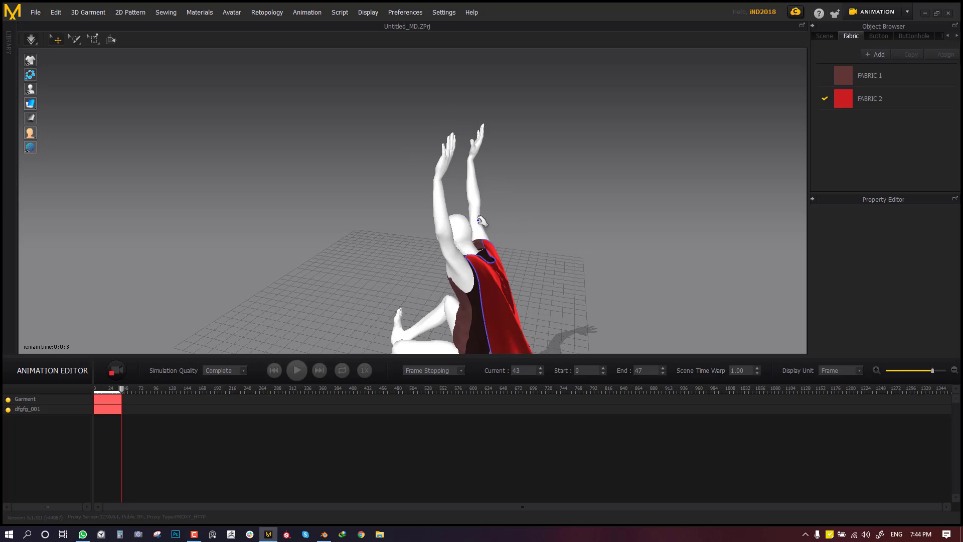
left_click(481, 220)
right_click_drag(472, 248, 542, 249)
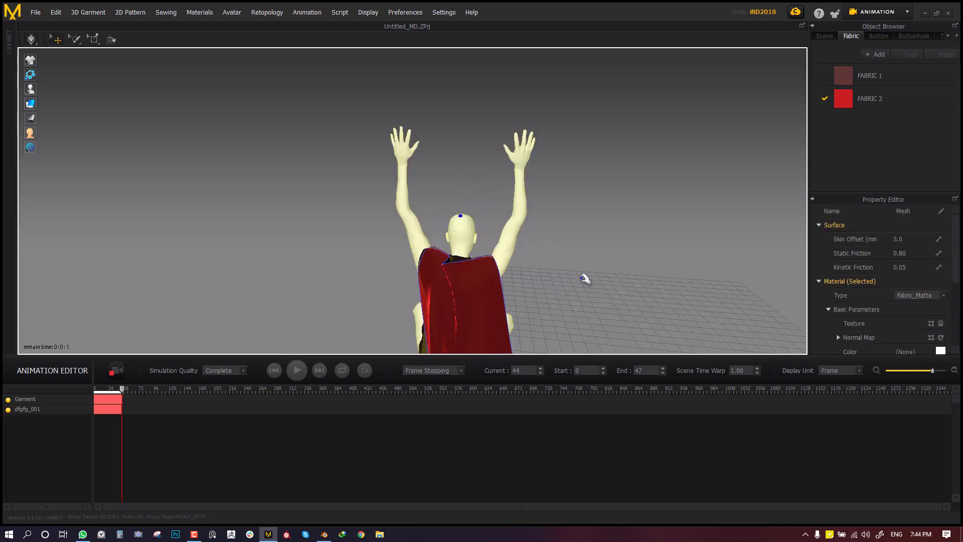
scroll(547, 190, "up", 3)
left_click(547, 190)
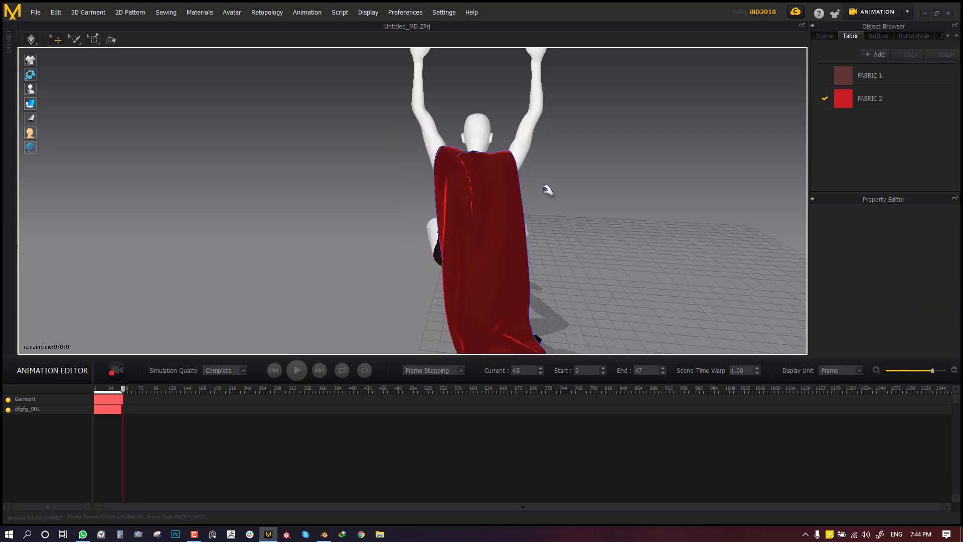
scroll(338, 316, "down", 3)
right_click_drag(338, 316, 383, 316)
Step: Replay the recorded simulation on loop, orbiting to inspect the cape, then stop and open the mode list
left_click(275, 370)
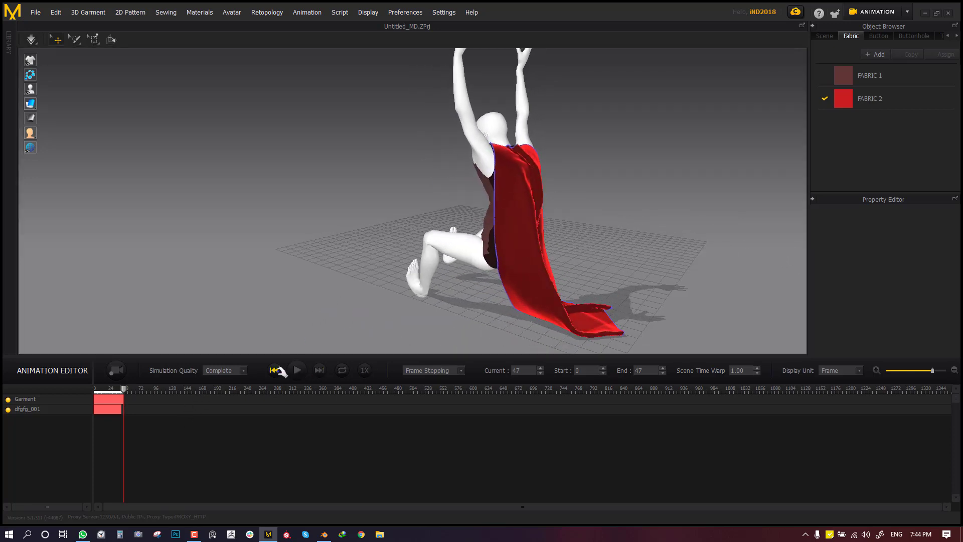
left_click(297, 371)
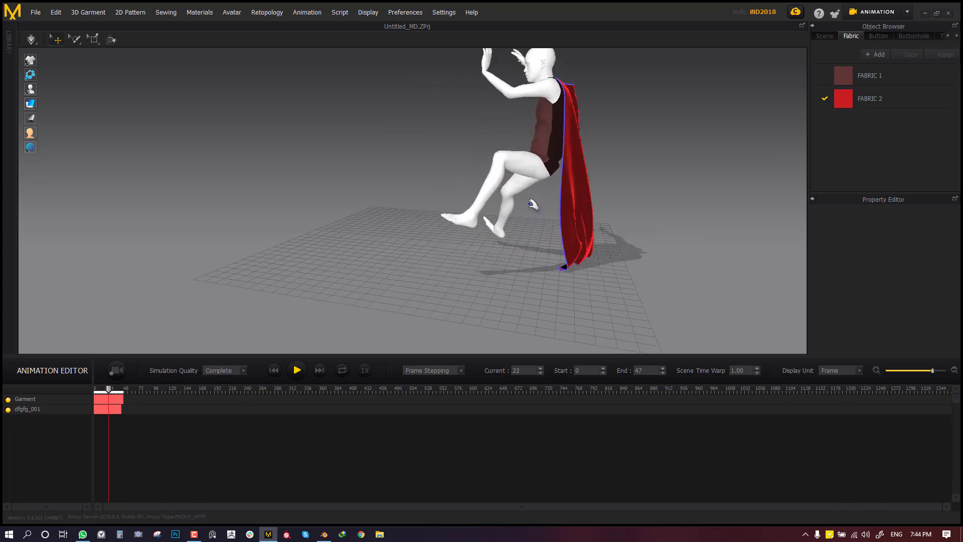
right_click_drag(596, 198, 275, 354)
left_click(342, 370)
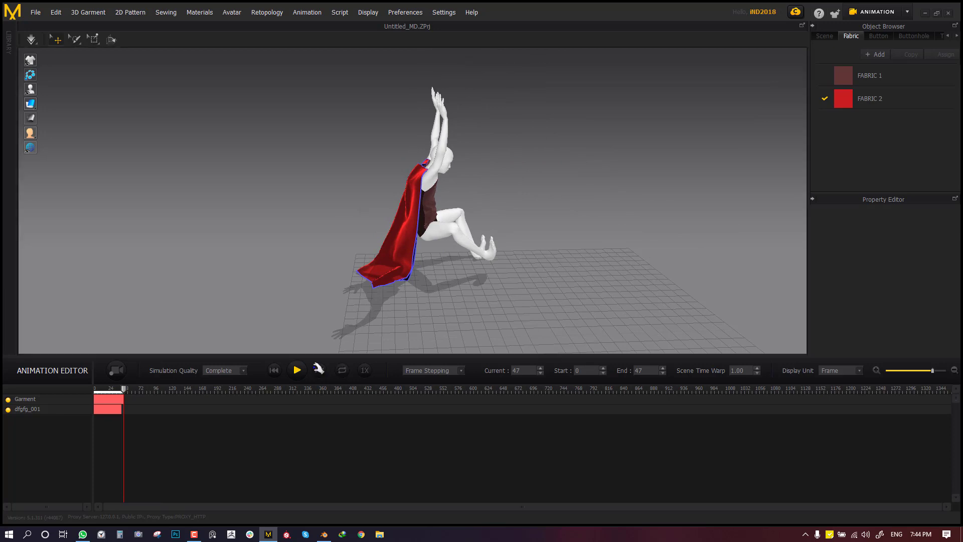
left_click(298, 371)
right_click_drag(428, 258, 627, 244)
left_click(627, 245)
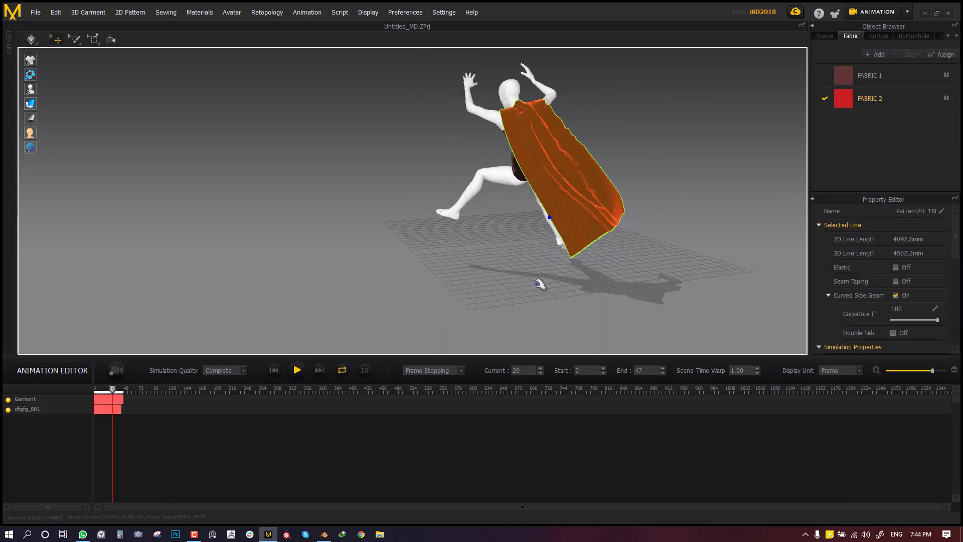
left_click(406, 271)
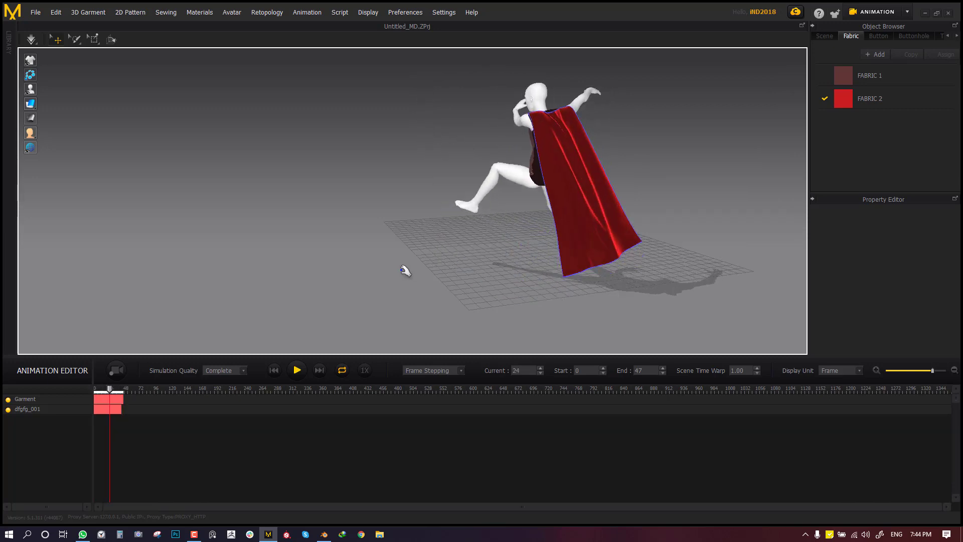
right_click_drag(405, 271, 656, 230)
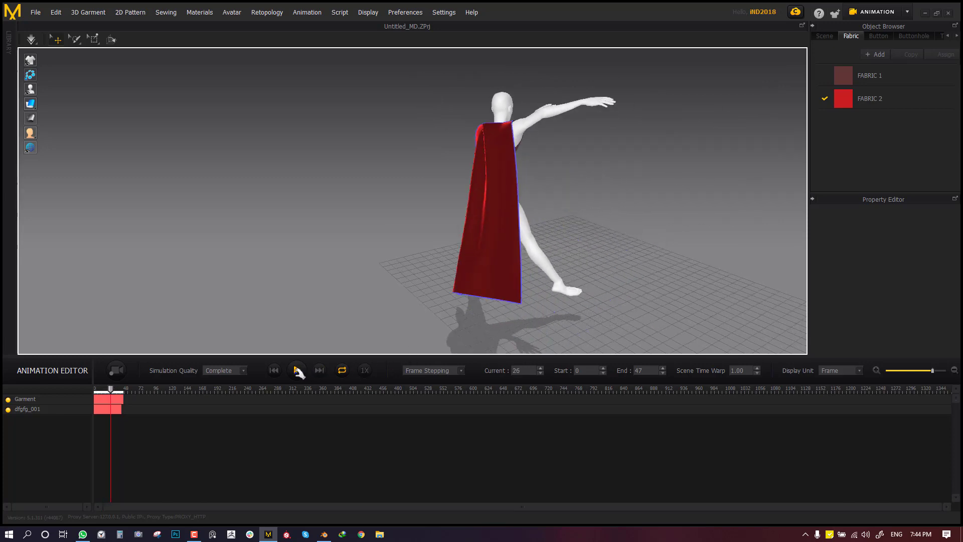
left_click(299, 371)
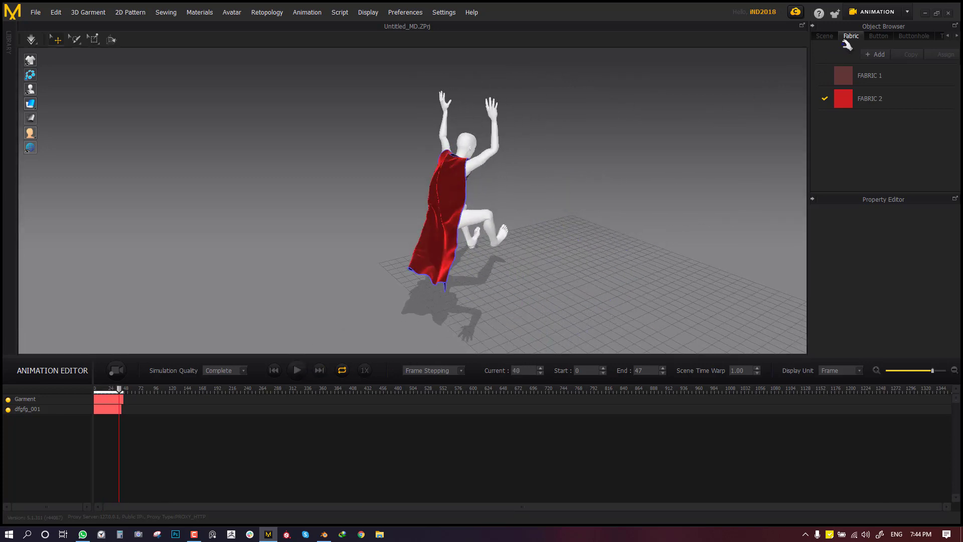
left_click(908, 12)
Step: Box-select the two dark tunic pattern pieces, add the red cape, and show the Export format list
left_click(876, 29)
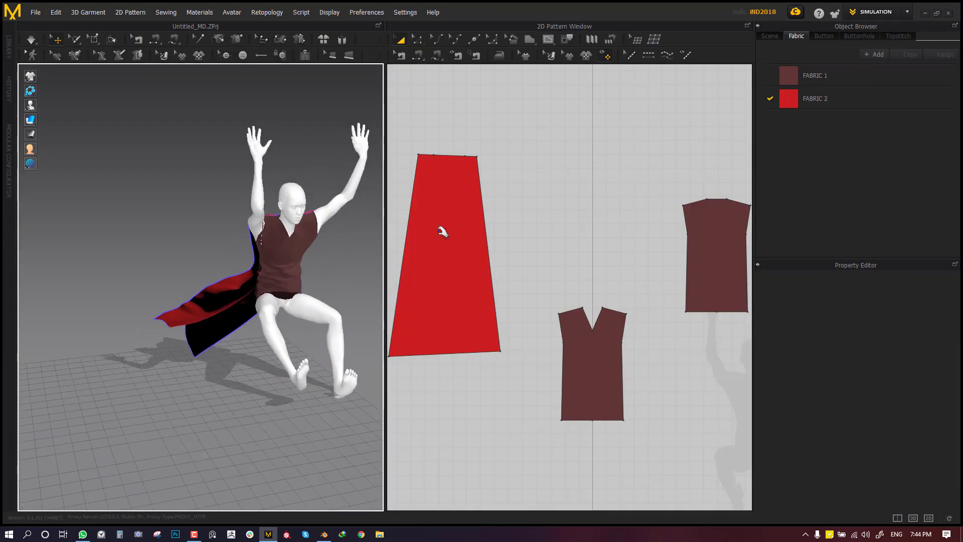
scroll(447, 211, "down", 1)
scroll(410, 144, "down", 2)
left_click_drag(405, 134, 682, 363)
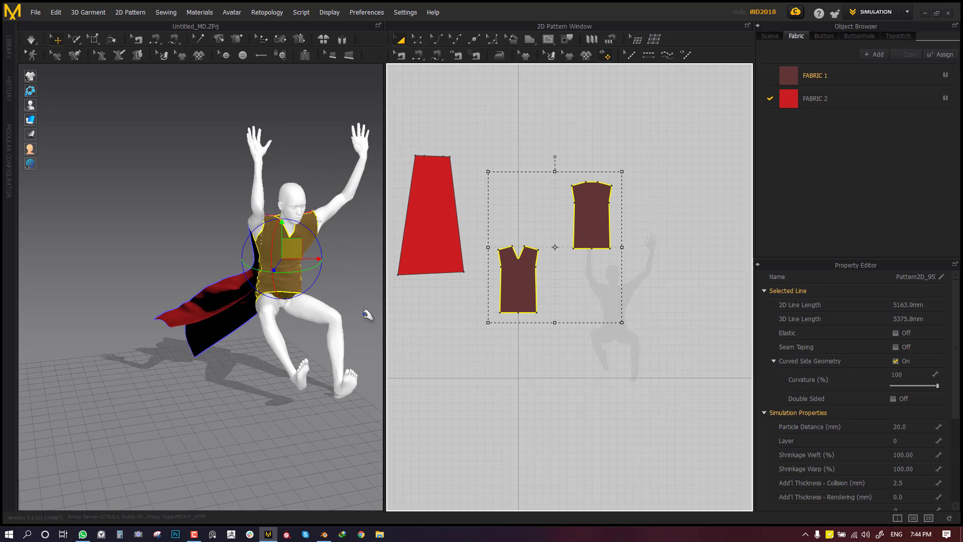
left_click(434, 217, "shift")
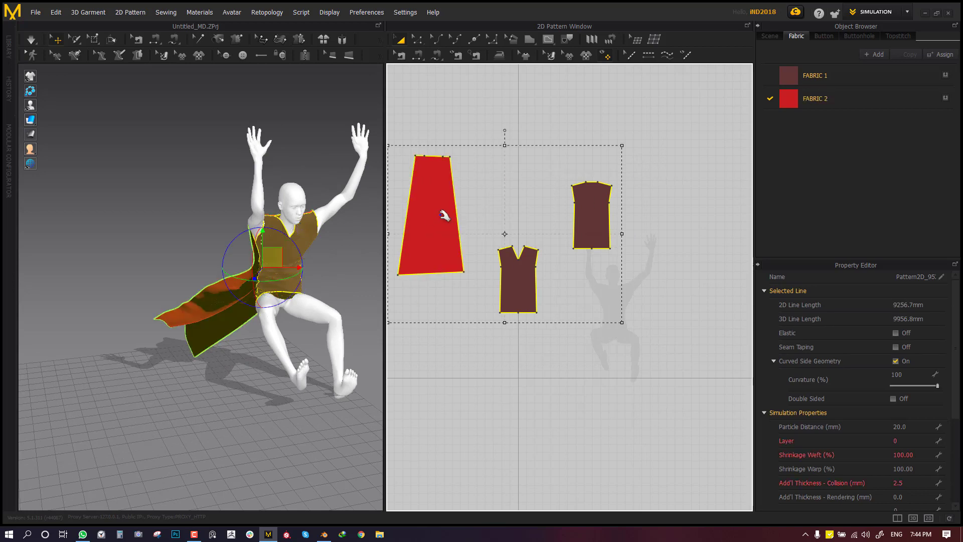
right_click_drag(501, 140, 541, 140)
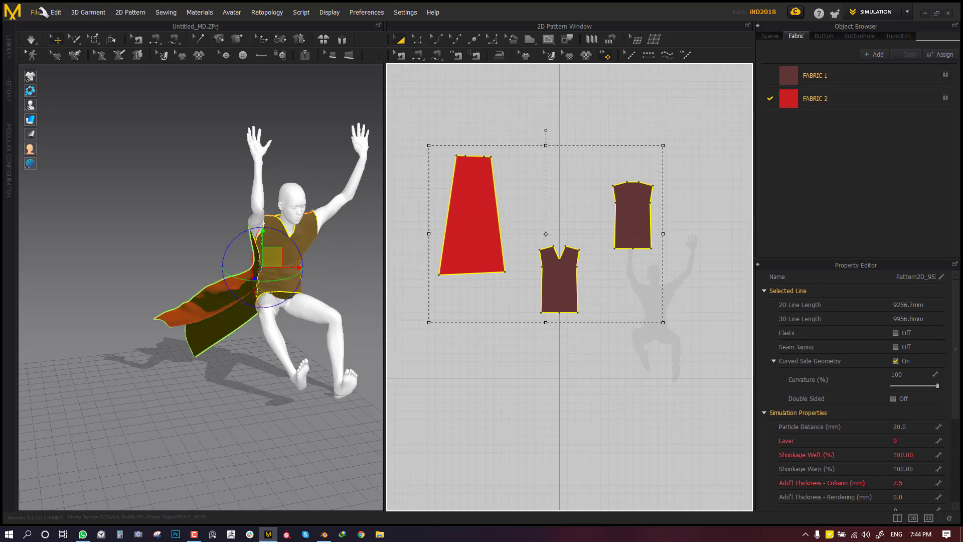
left_click(36, 12)
mouse_move(53, 145)
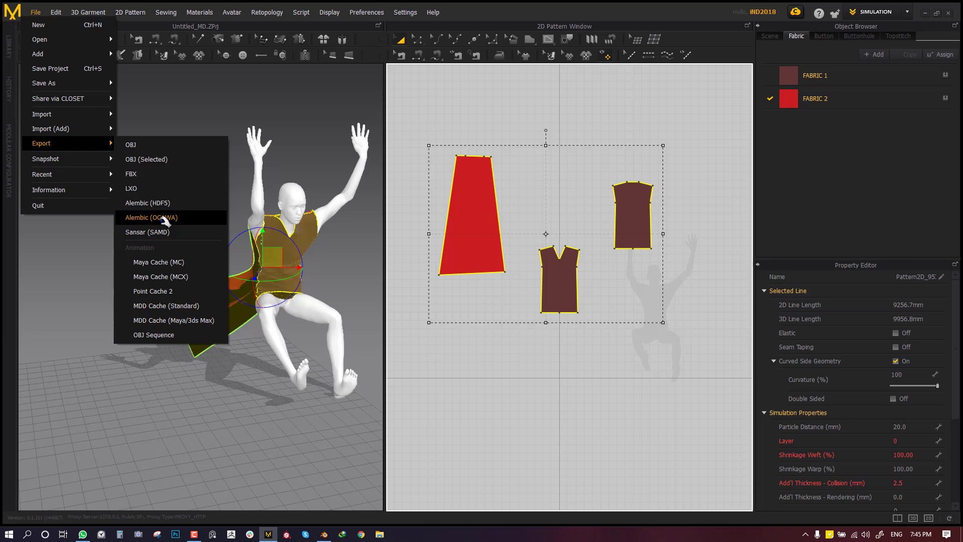
Step: Export the tunic and cape as Alembic (OGAWA) to Desktop shri.abc, overwriting it with default options
left_click(165, 221)
left_click(472, 133)
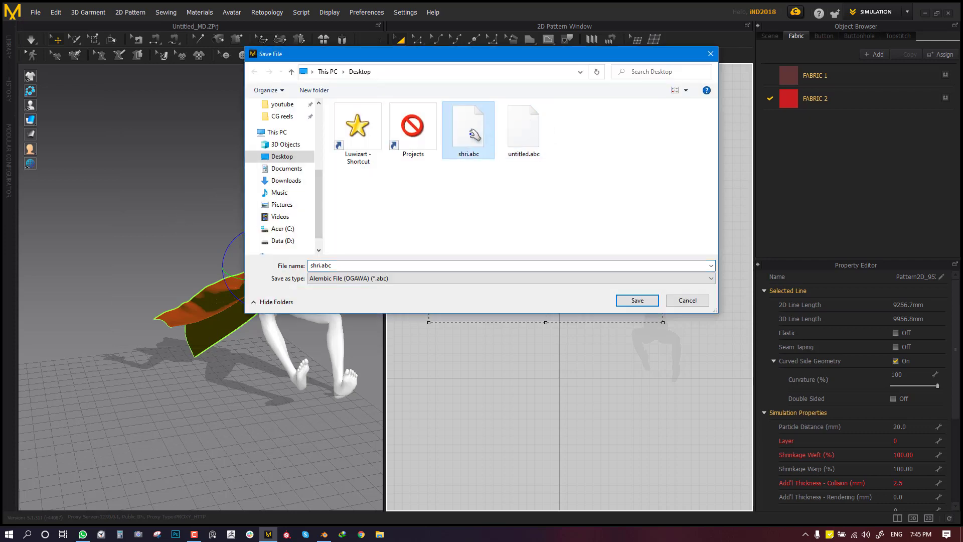
left_click(632, 301)
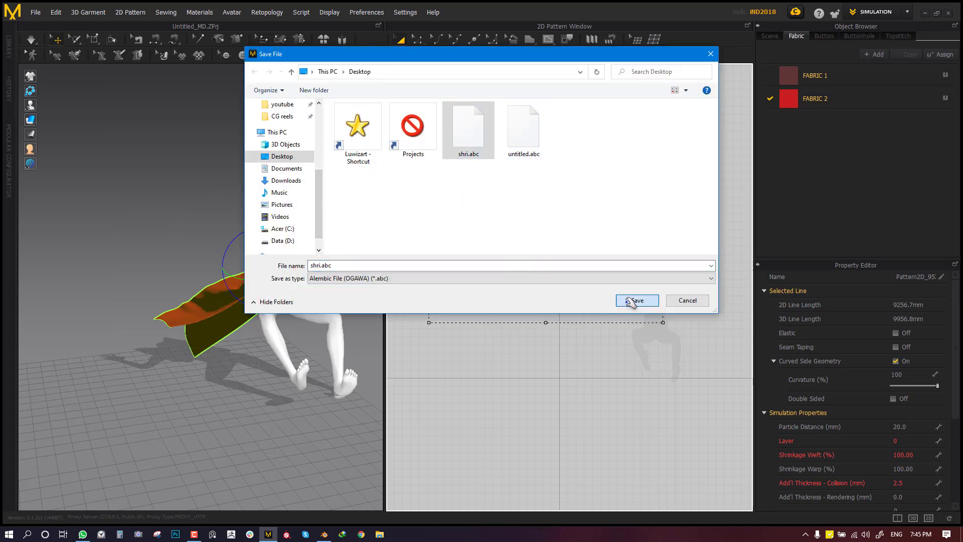
left_click(512, 271)
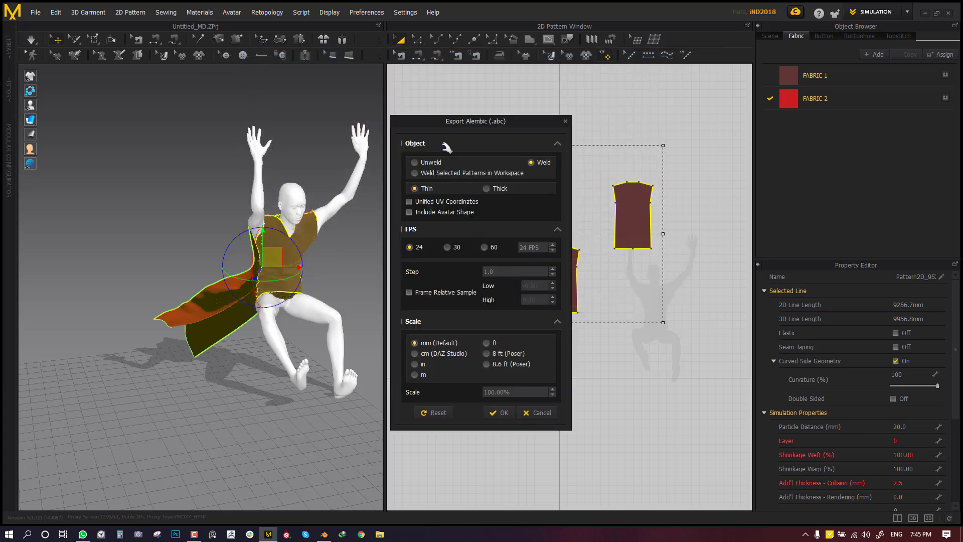
left_click_drag(450, 119, 466, 97)
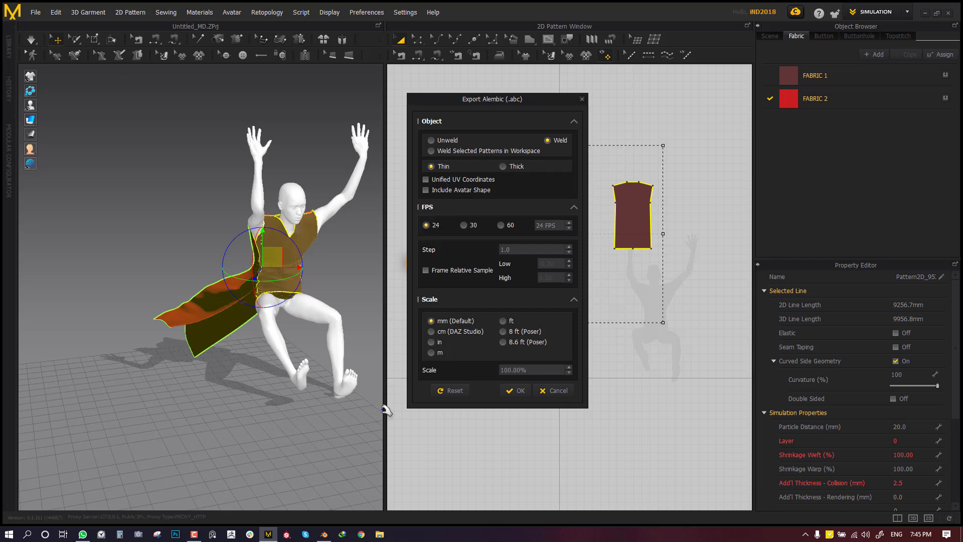
left_click(325, 535)
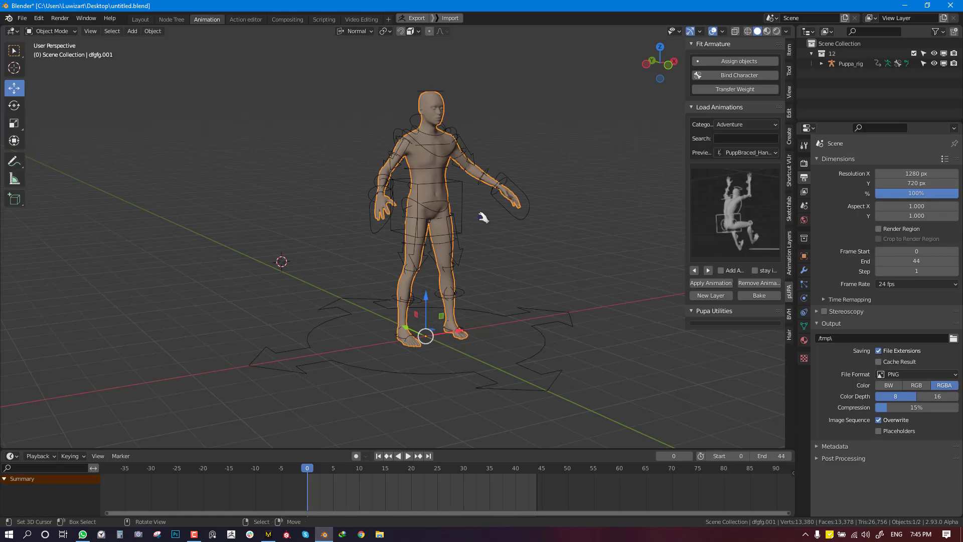
left_click(276, 535)
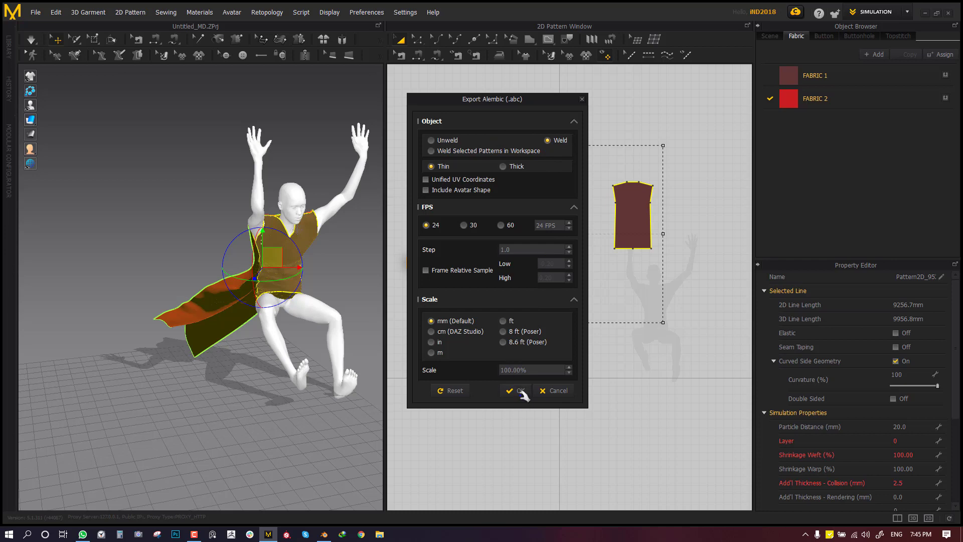
left_click(517, 391)
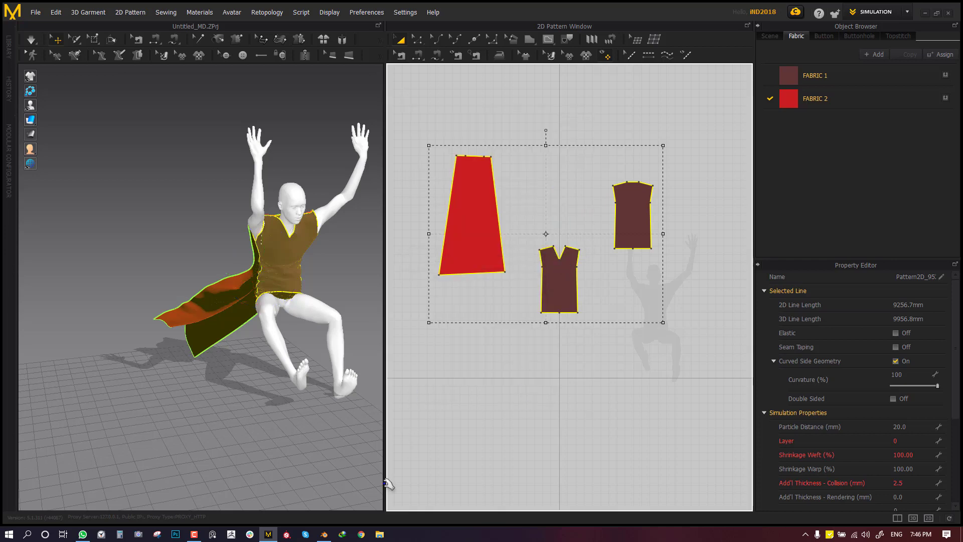
Step: In front view, import shri.abc as an Alembic cache at scale 1.000, adding cloth_parent
left_click(324, 535)
middle_click_drag(452, 254, 448, 213)
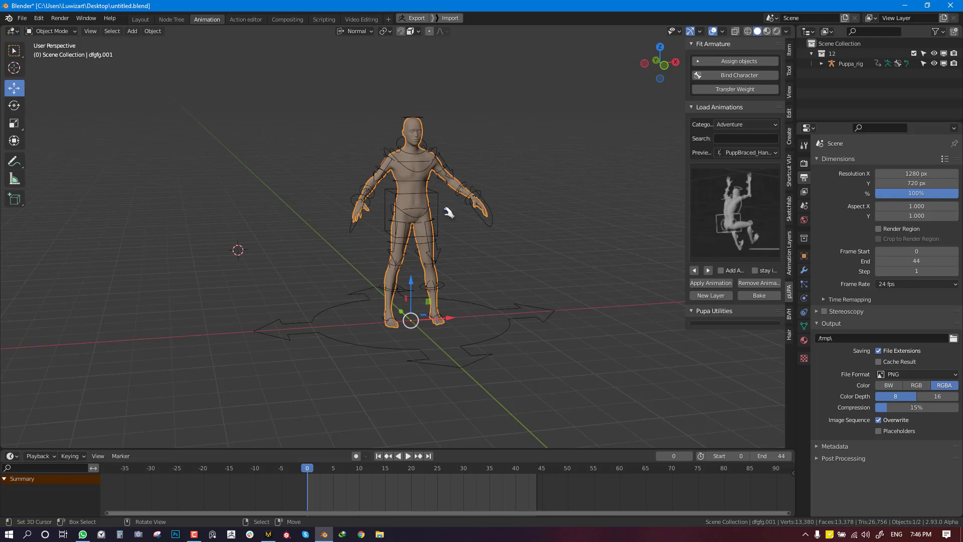
key("KP_1")
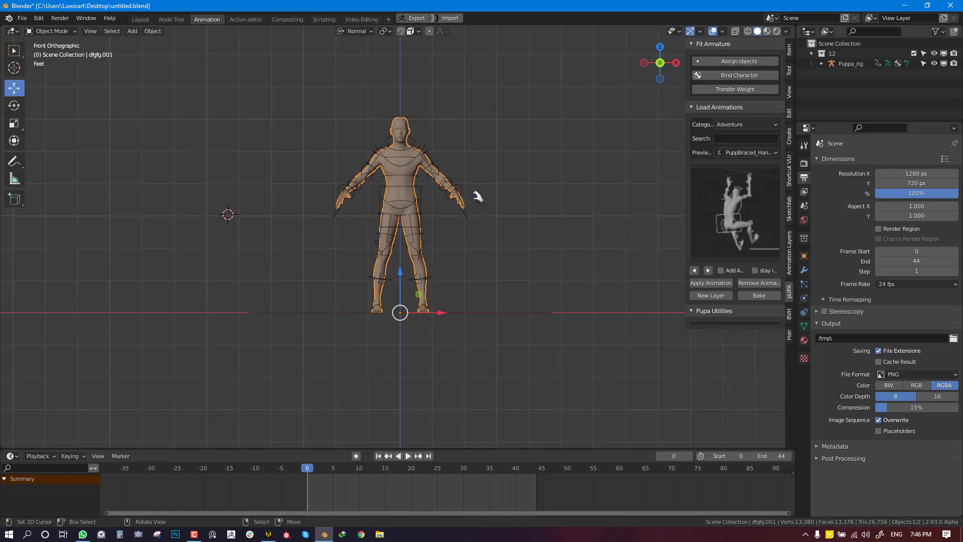
left_click(23, 18)
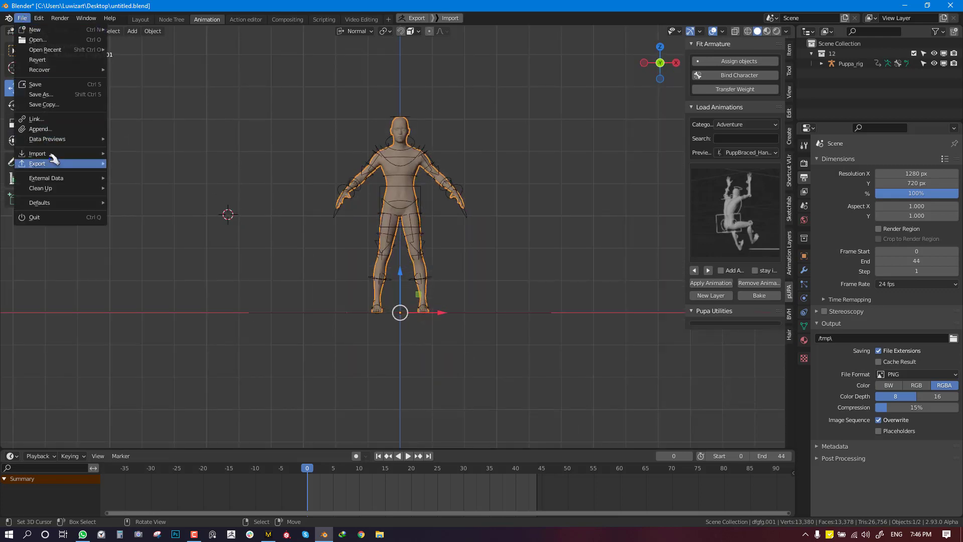
mouse_move(56, 153)
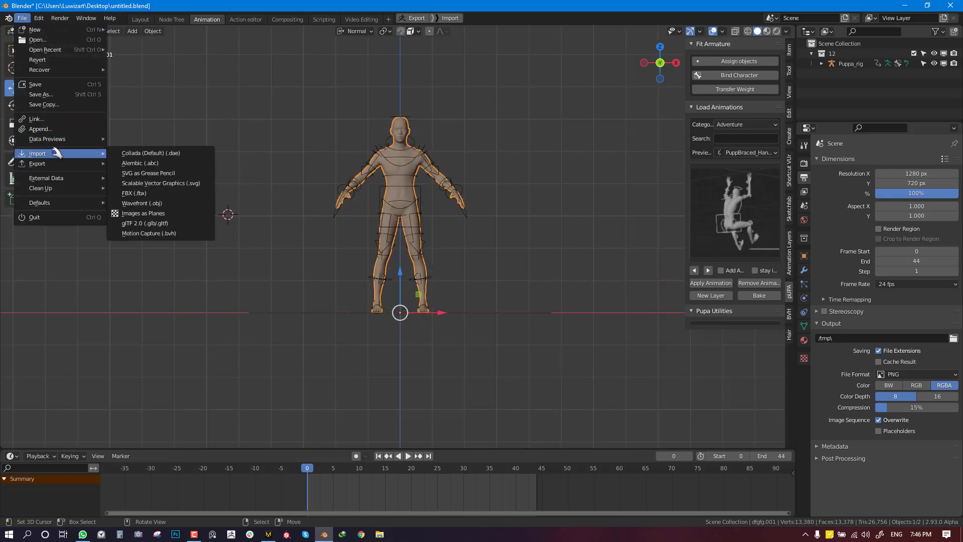
left_click(141, 163)
left_click(505, 140)
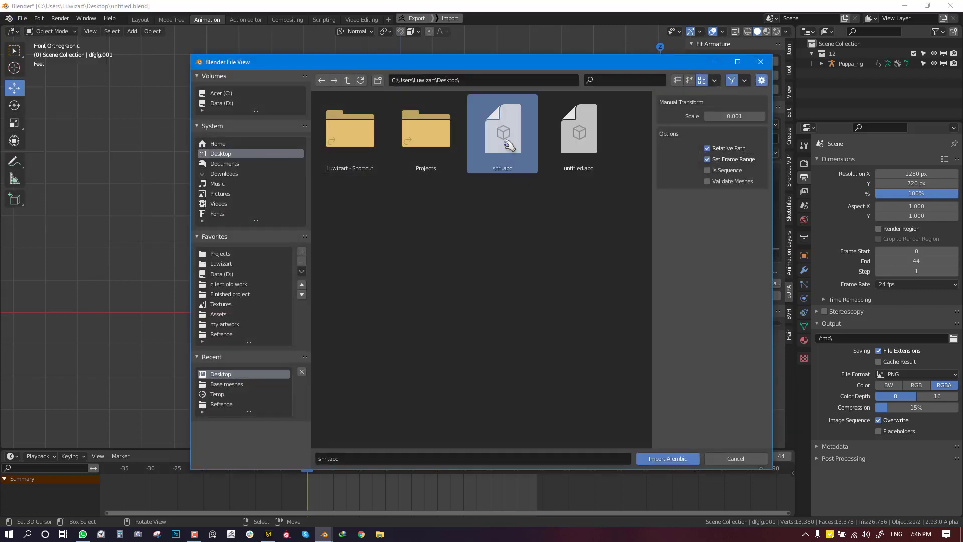
left_click(730, 117)
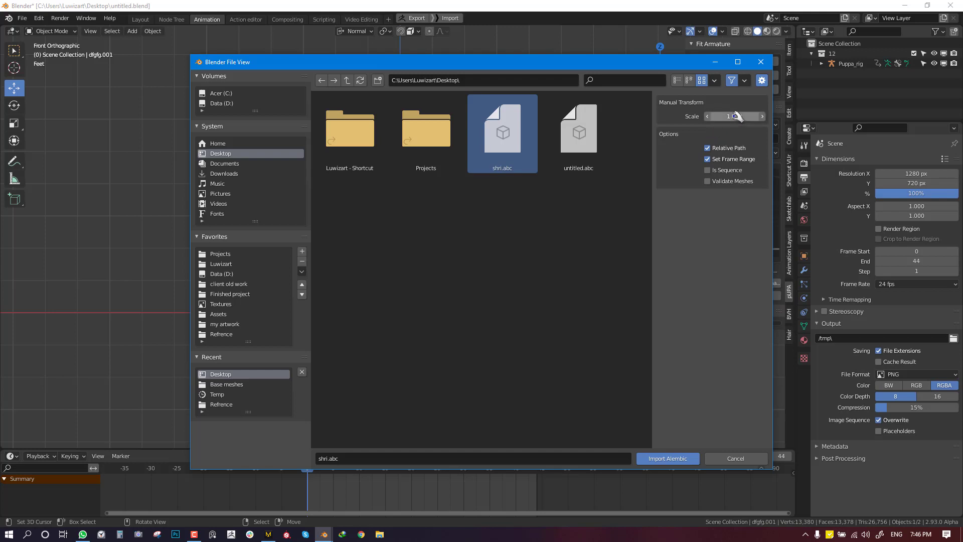
left_click_drag(613, 65, 587, 66)
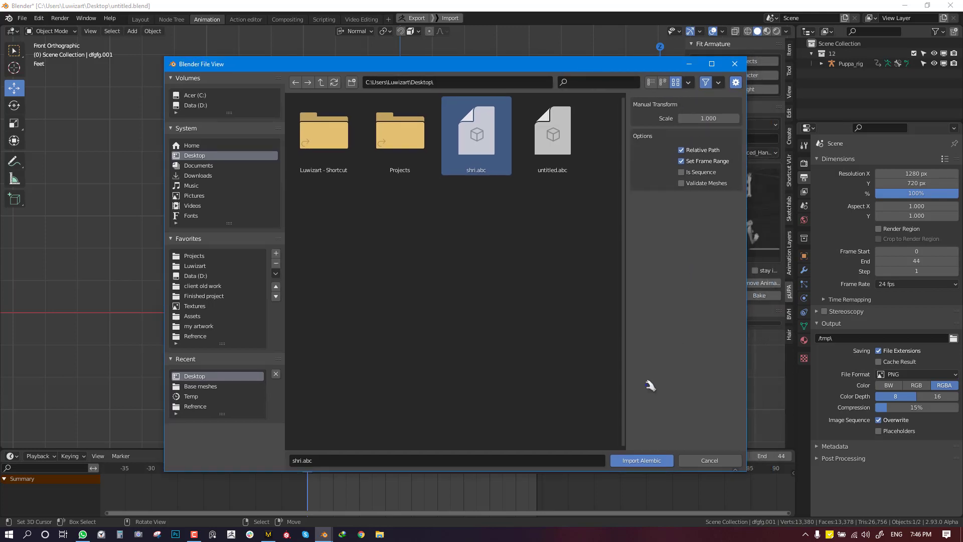
left_click(643, 460)
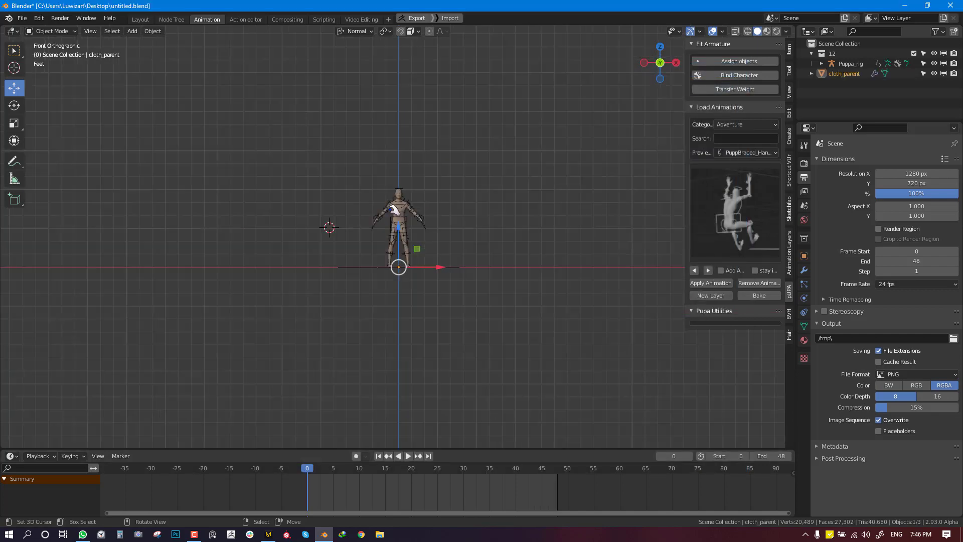
Step: Try scaling the imported cloth down by hand to fit the character
scroll(490, 125, "down", 4)
middle_click_drag(495, 161, 436, 188)
key("KP_1")
scroll(456, 168, "up", 1)
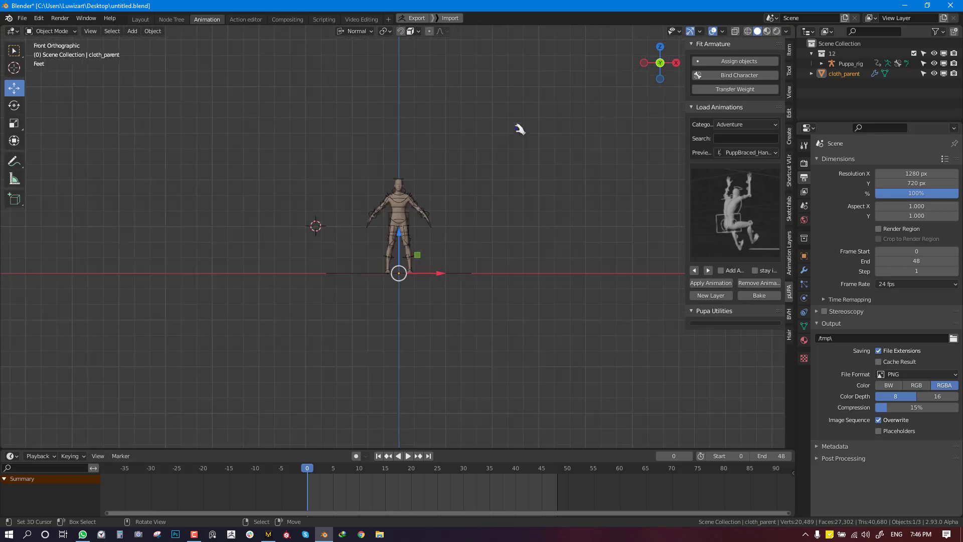
key("s")
left_click(518, 129)
key("s")
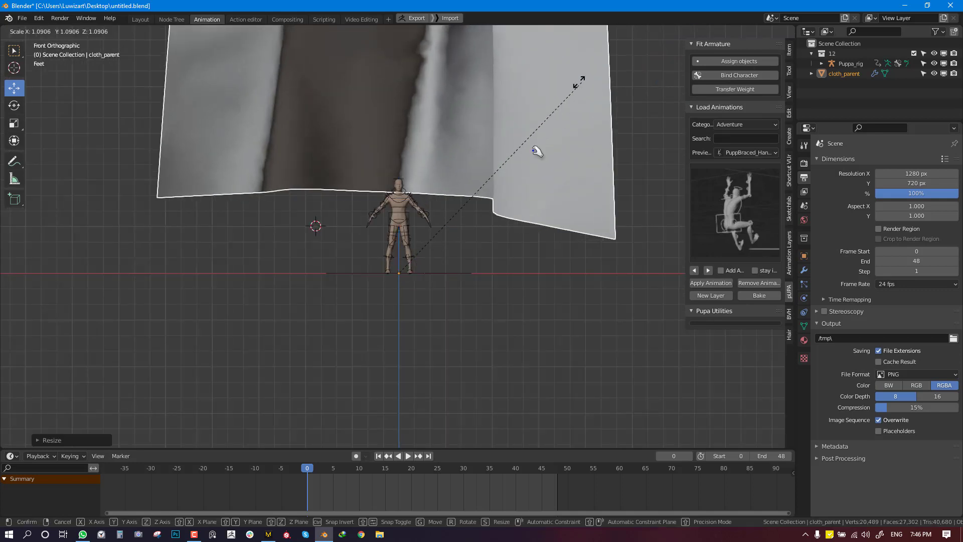
left_click(465, 281)
key("s")
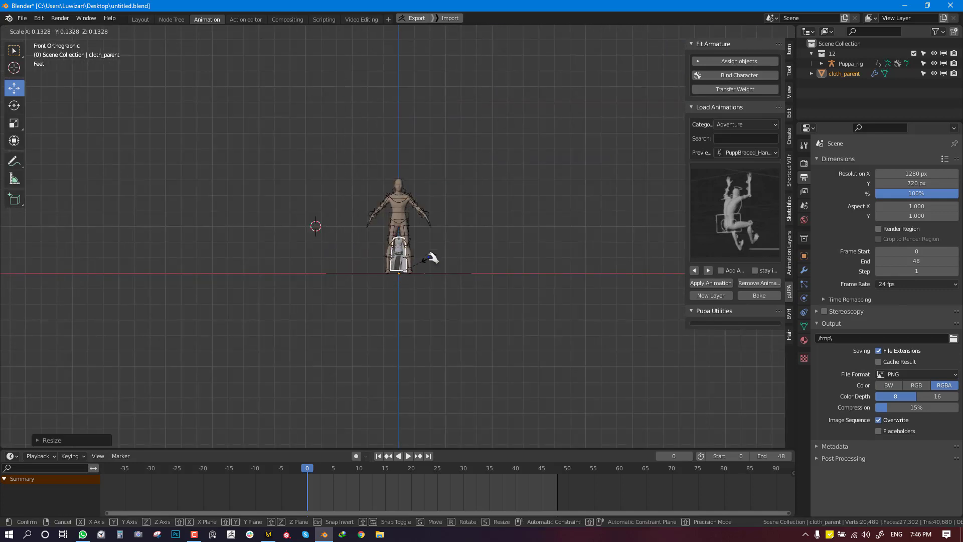
left_click(441, 203)
scroll(441, 198, "up", 5)
middle_click_drag(465, 167, 495, 135)
Step: Delete the old cloth and reimport shri.abc as an Alembic cache at 0.001 scale
key("x")
left_click(494, 134)
key("F4")
mouse_move(486, 172)
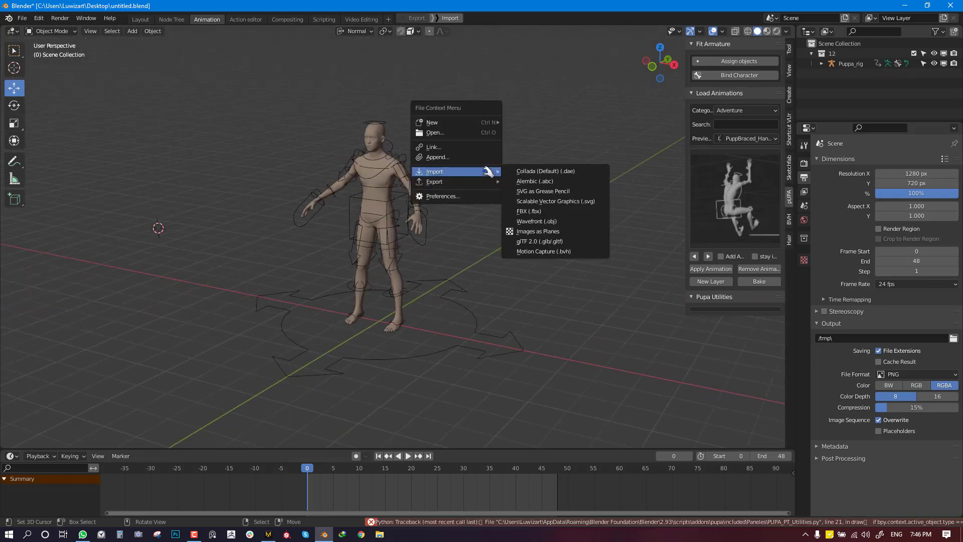
left_click(536, 181)
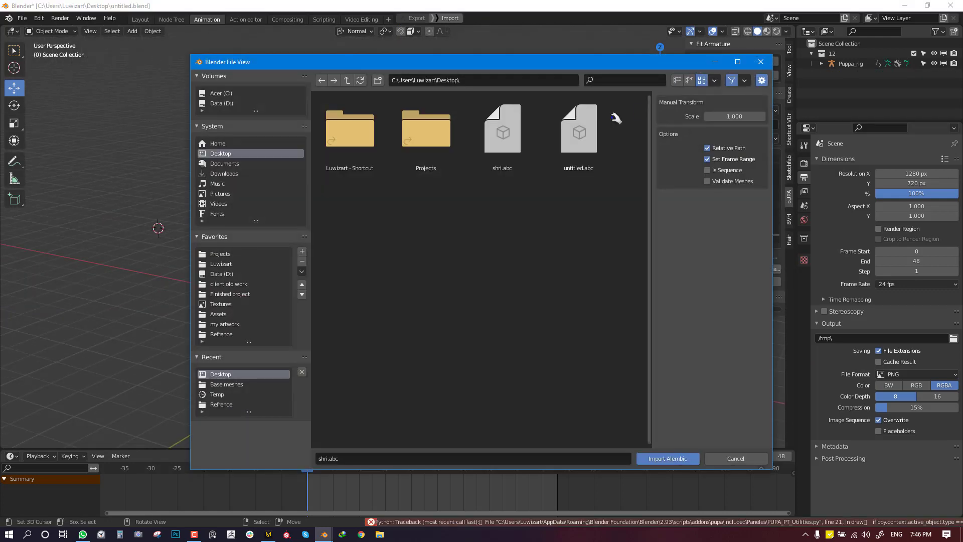
left_click(499, 153)
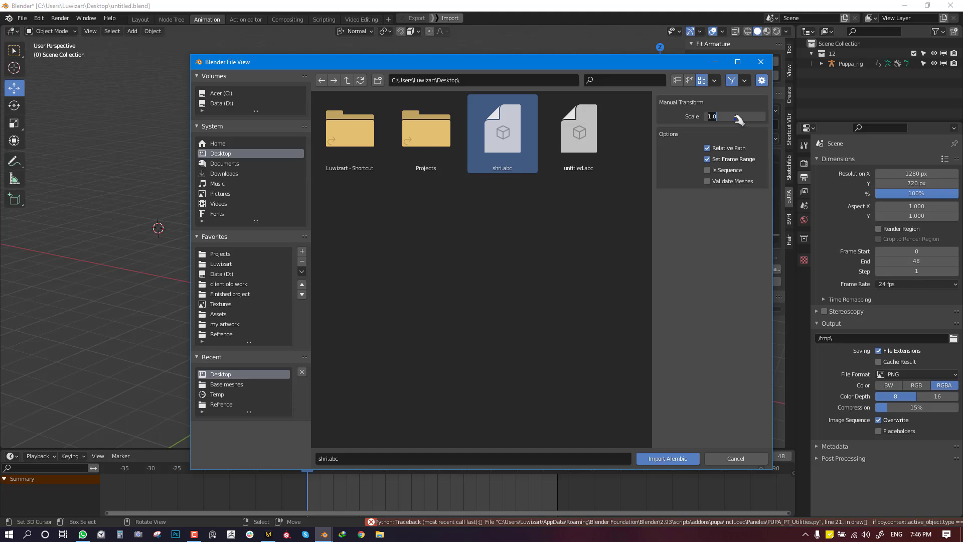
key("BackSpace")
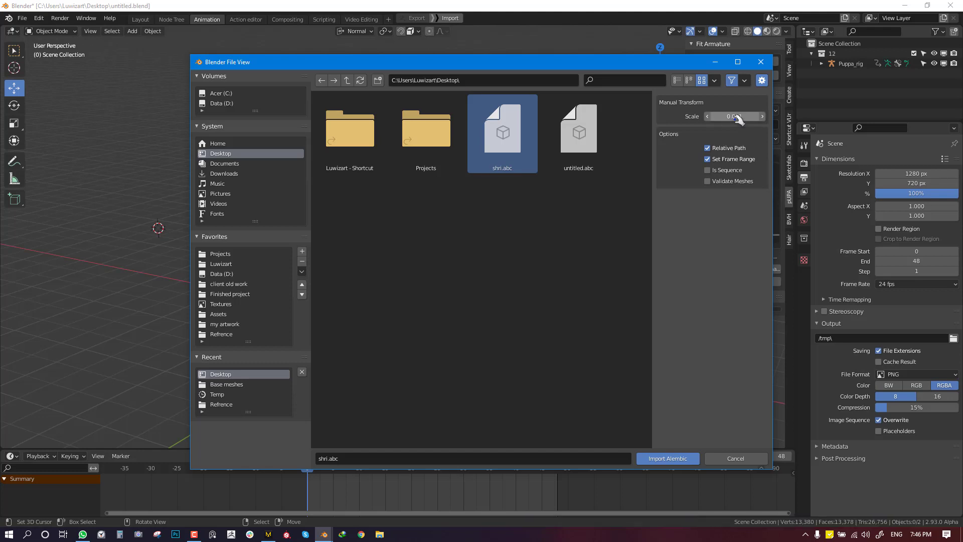
left_click(669, 458)
scroll(415, 221, "up", 4)
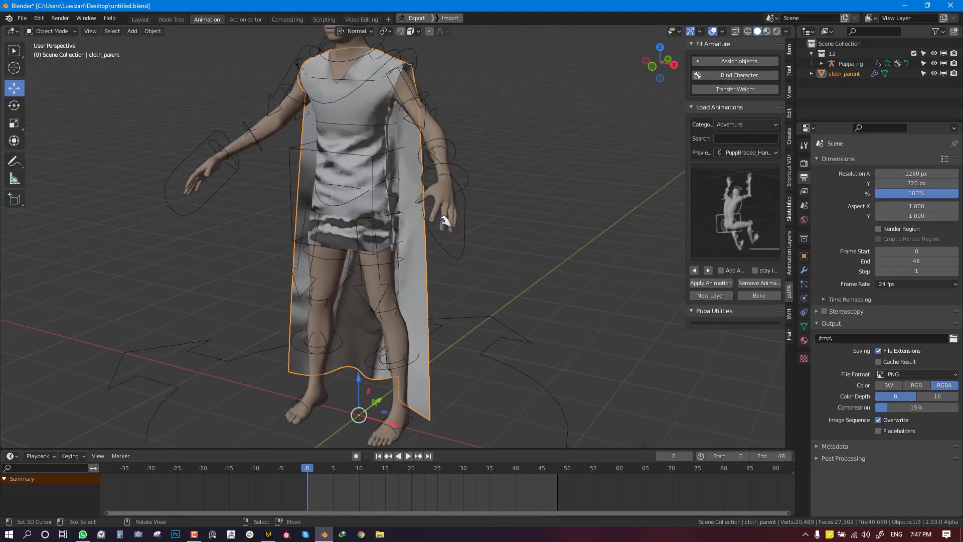
scroll(446, 221, "down", 5)
Step: Play and stop the animation, then scrub the playhead back to frame 44
middle_click_drag(473, 238, 492, 235)
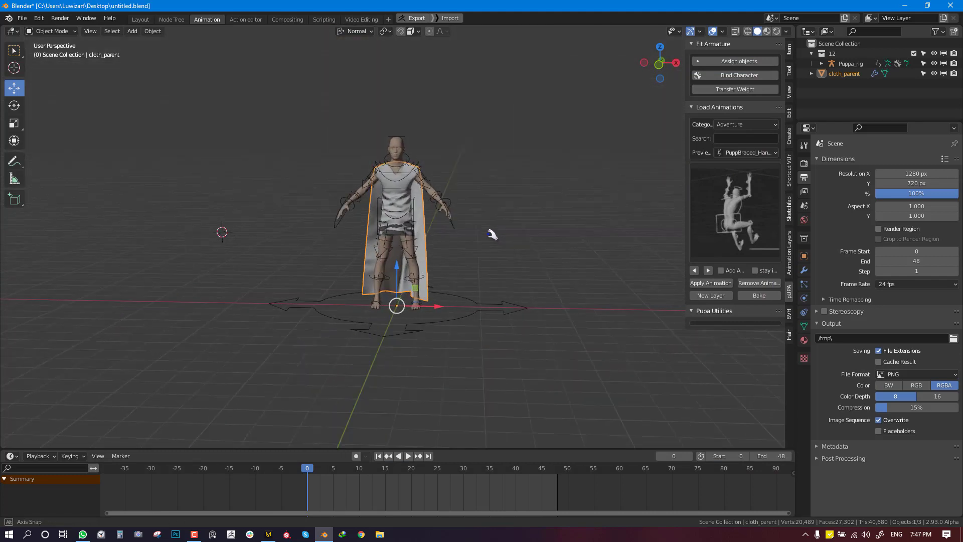
left_click(408, 456)
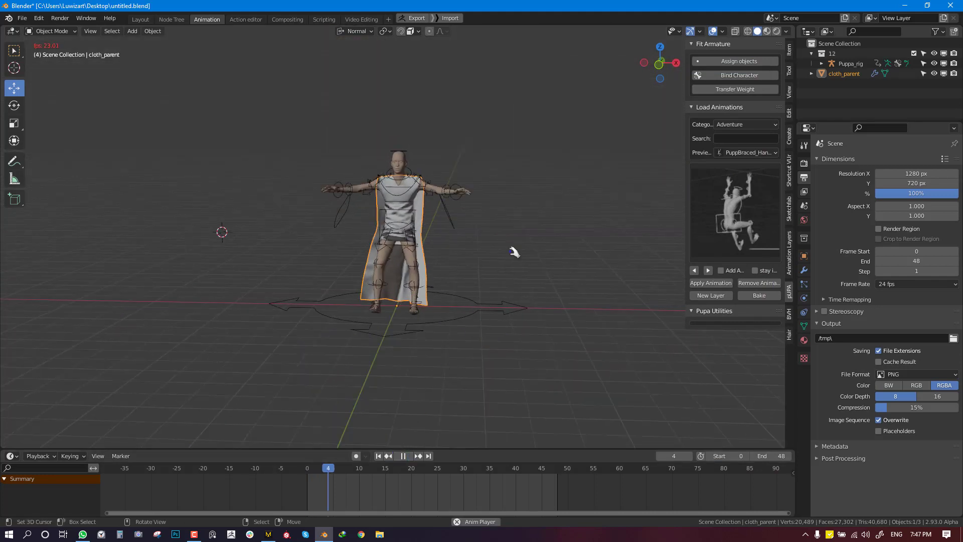
scroll(517, 246, "up", 5)
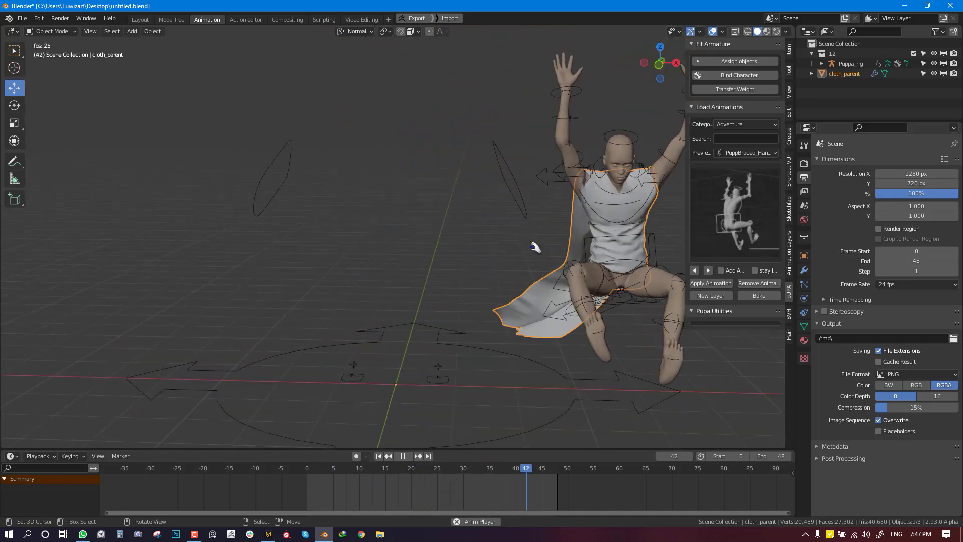
scroll(532, 251, "down", 5)
scroll(476, 236, "up", 5)
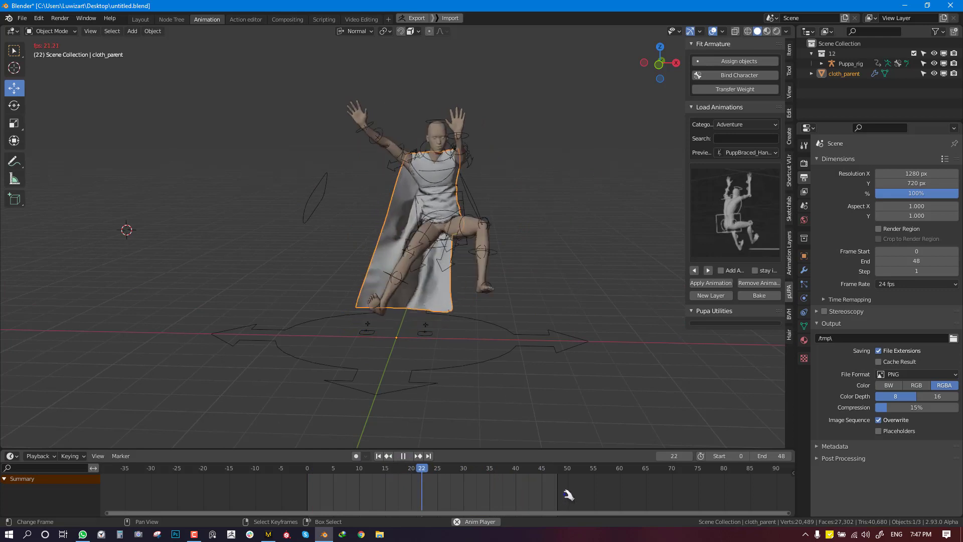
left_click(404, 456)
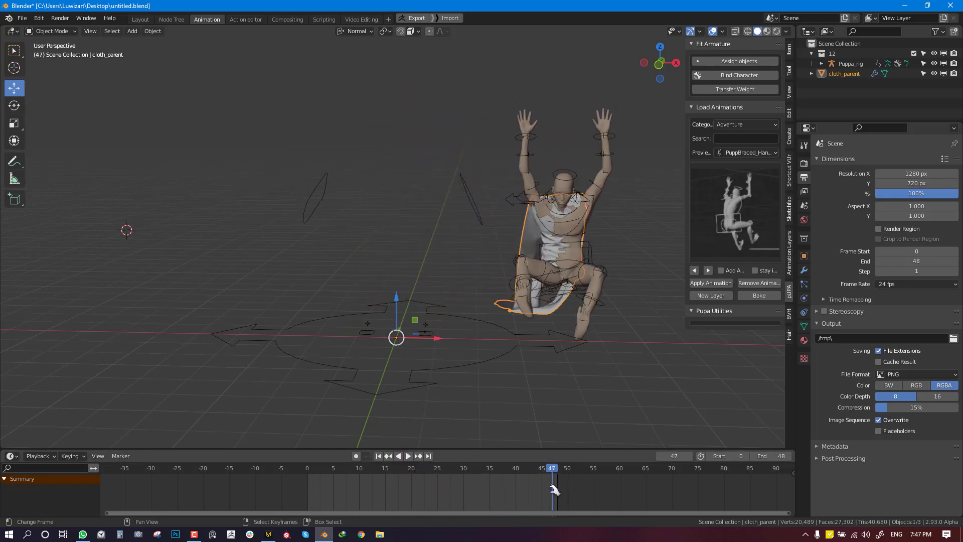
left_click_drag(554, 491, 536, 490)
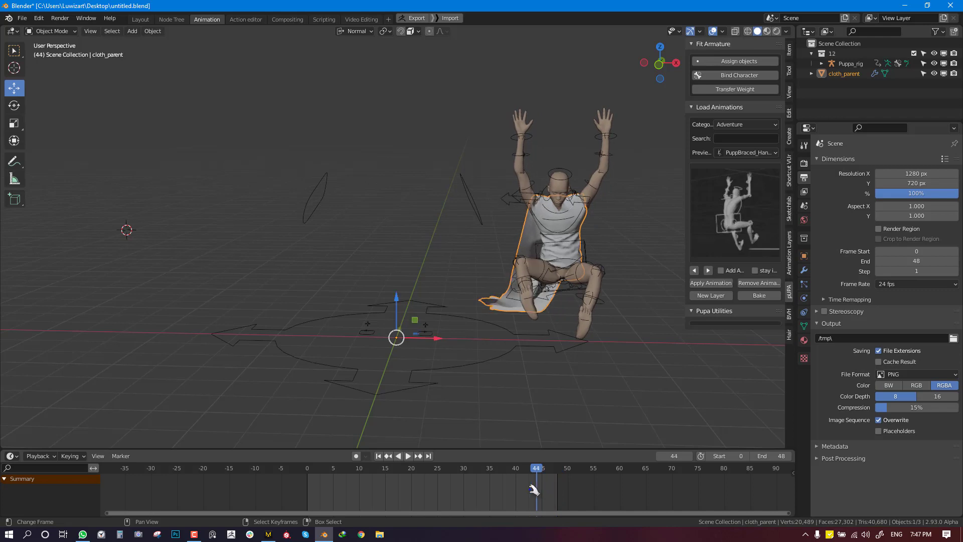
Step: Replay the animation and select the cloth_parent object
key("space")
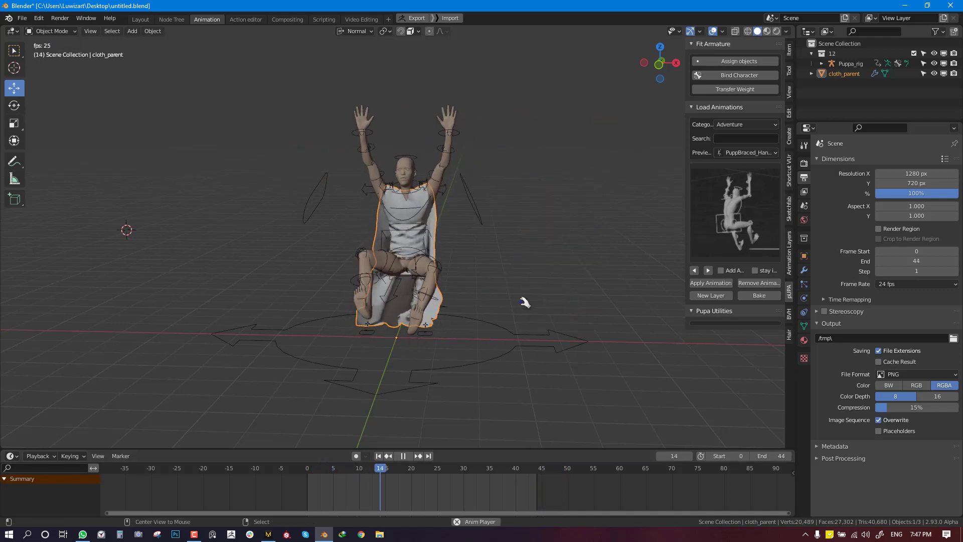
left_click(522, 301)
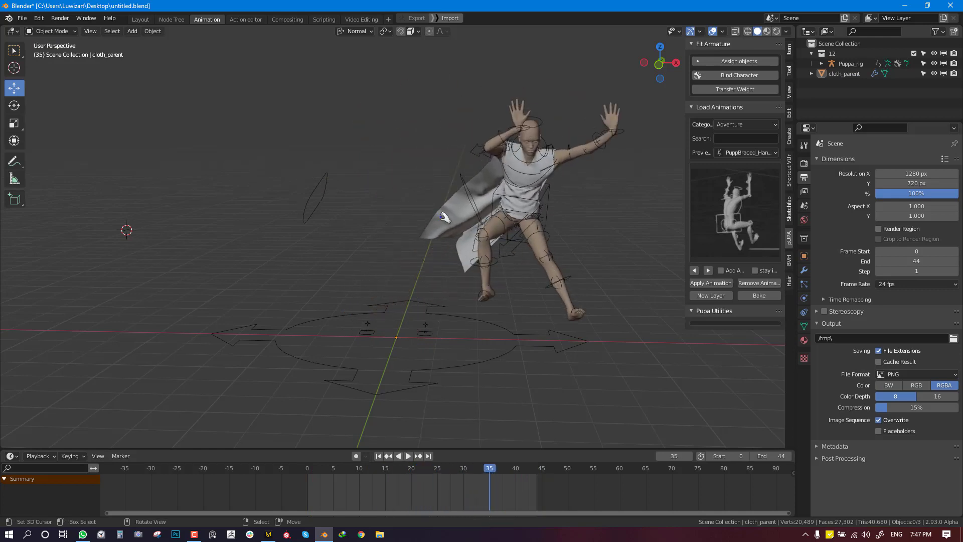
left_click(444, 217)
Step: Stop playback at the start frame and orbit around the character to inspect the cloth
left_click(317, 494)
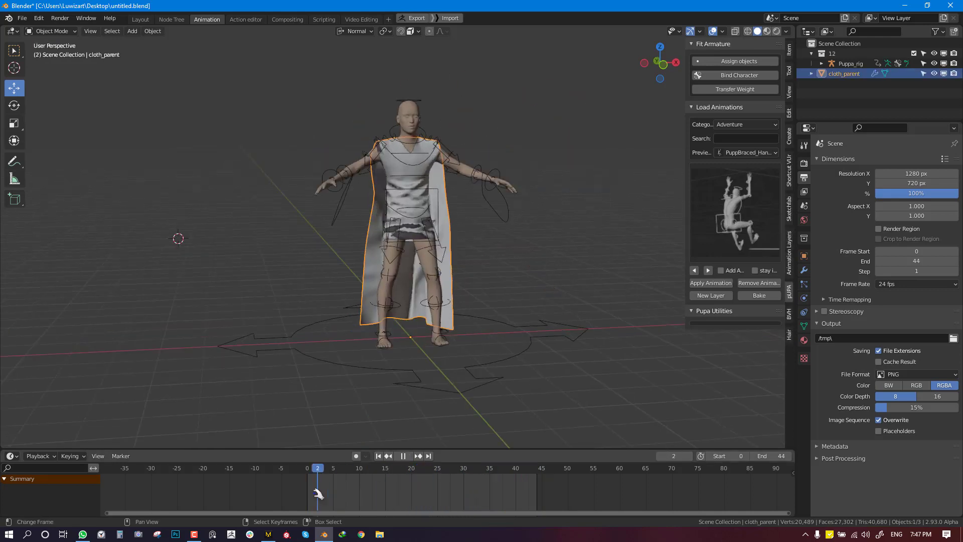
key("Escape")
middle_click_drag(464, 205, 442, 261)
scroll(548, 206, "up", 2)
scroll(548, 206, "down", 1)
scroll(545, 214, "down", 2)
scroll(442, 261, "up", 4)
scroll(433, 246, "down", 3)
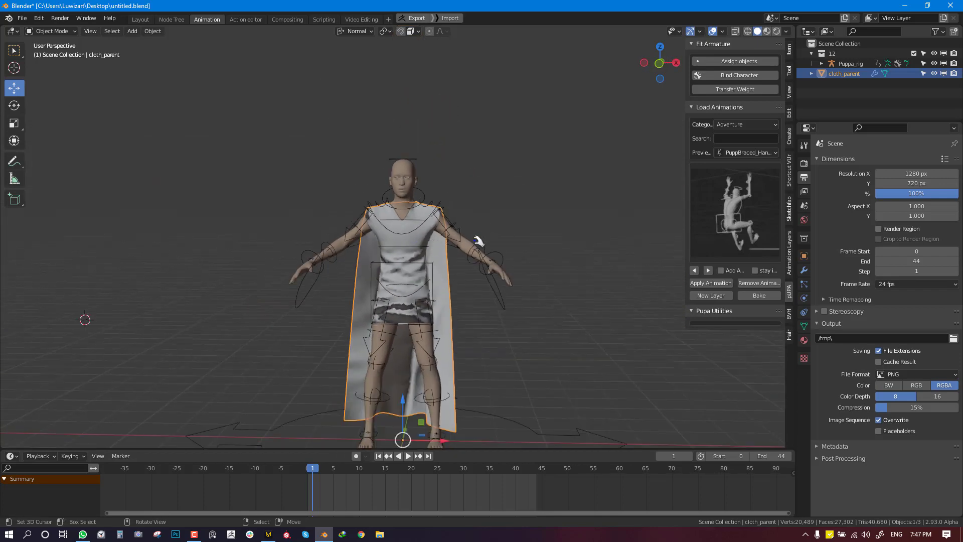
Step: Put the cloth in Sculpt Mode, set brush radius to 21, then return to Object Mode
key("ctrl+Tab")
left_click(448, 263)
key("f")
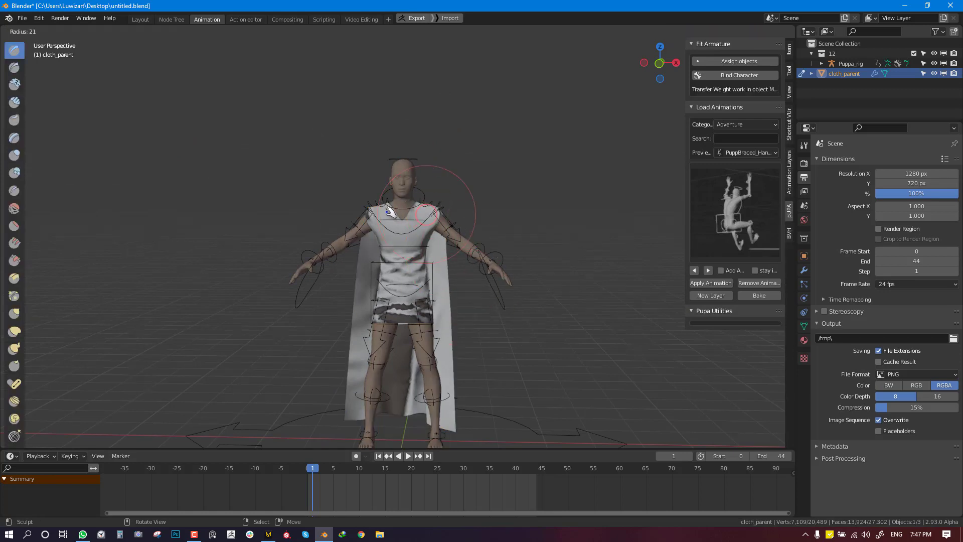
left_click(390, 213)
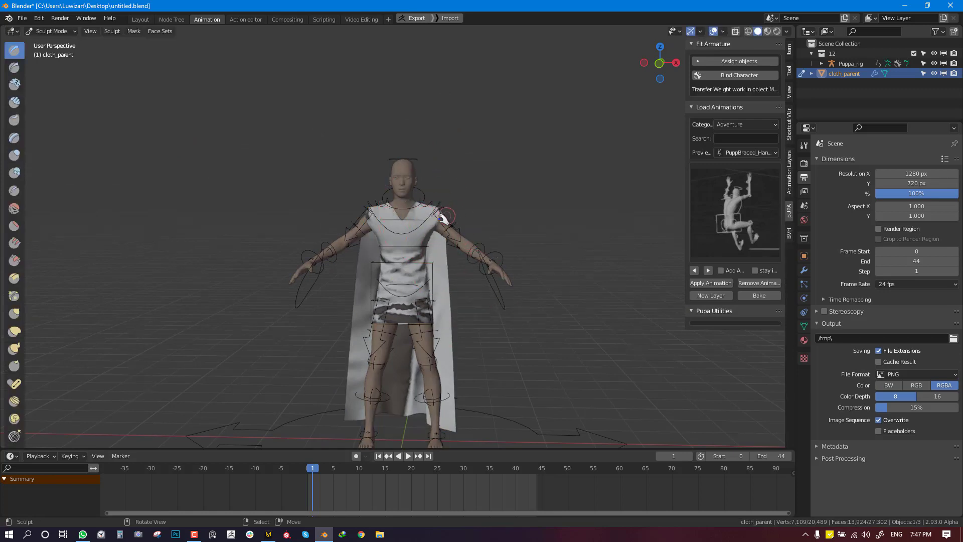
key("ctrl+Tab")
left_click(442, 194)
scroll(436, 214, "down", 3)
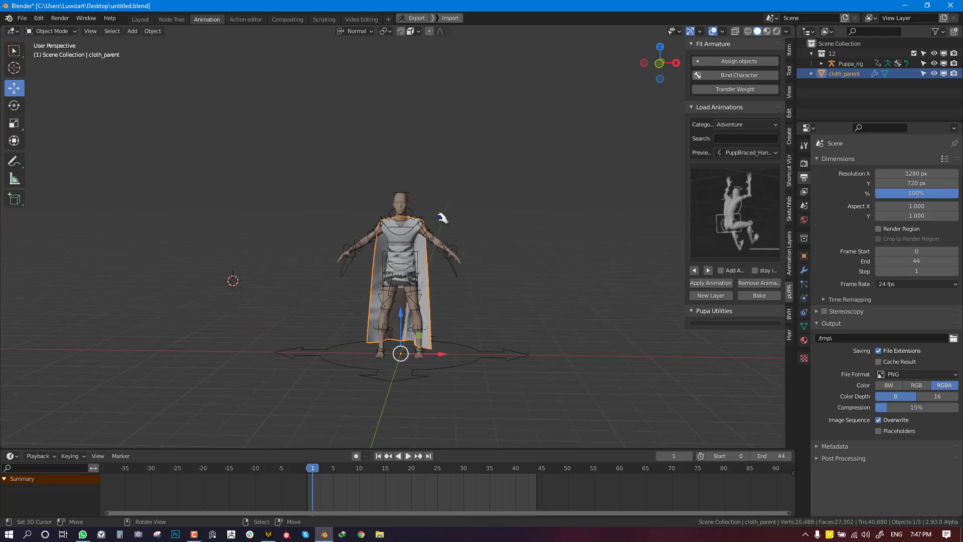
scroll(441, 215, "up", 4)
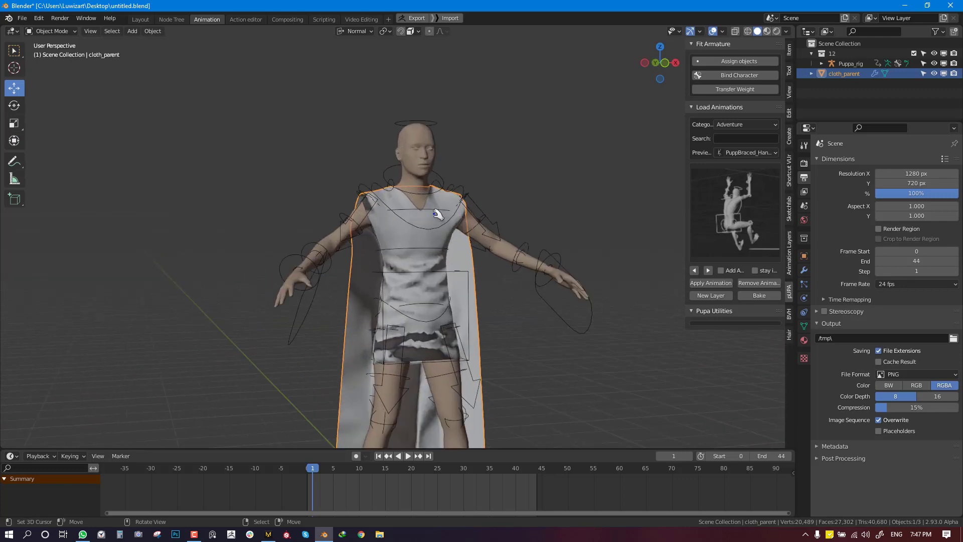
scroll(437, 214, "down", 4)
middle_click_drag(437, 215, 394, 272)
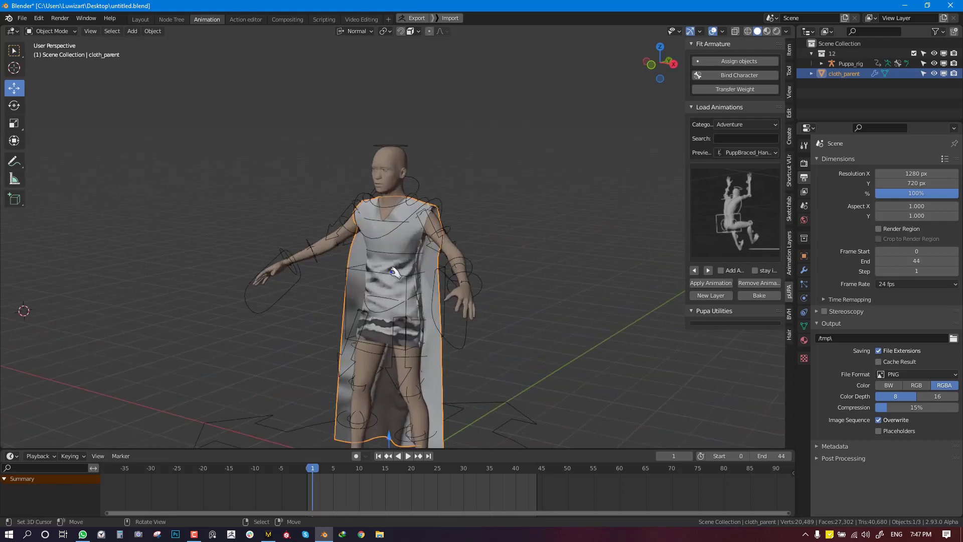
Step: Enter Edit Mode on the cloth mesh and select all vertices for normal recalculation
middle_click_drag(463, 266, 458, 251)
key("Tab")
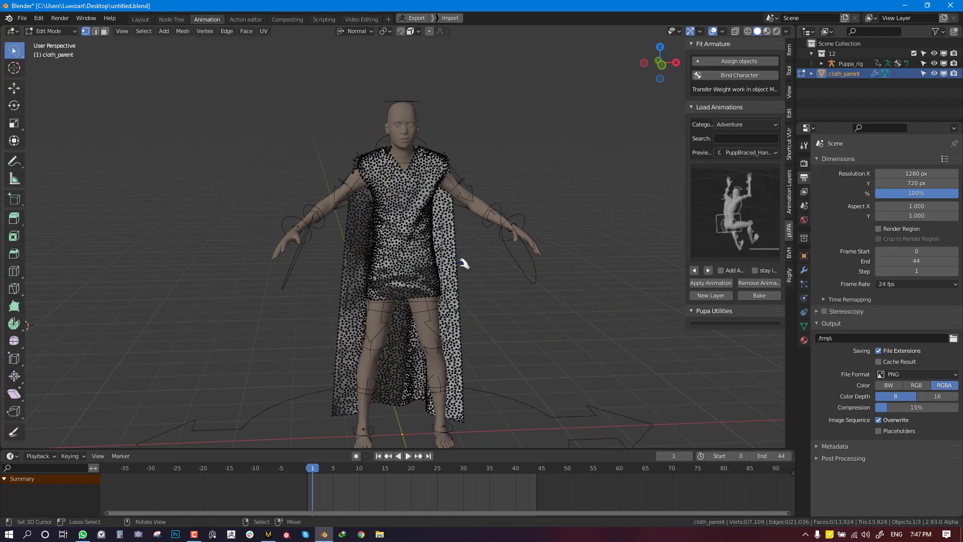
key("a")
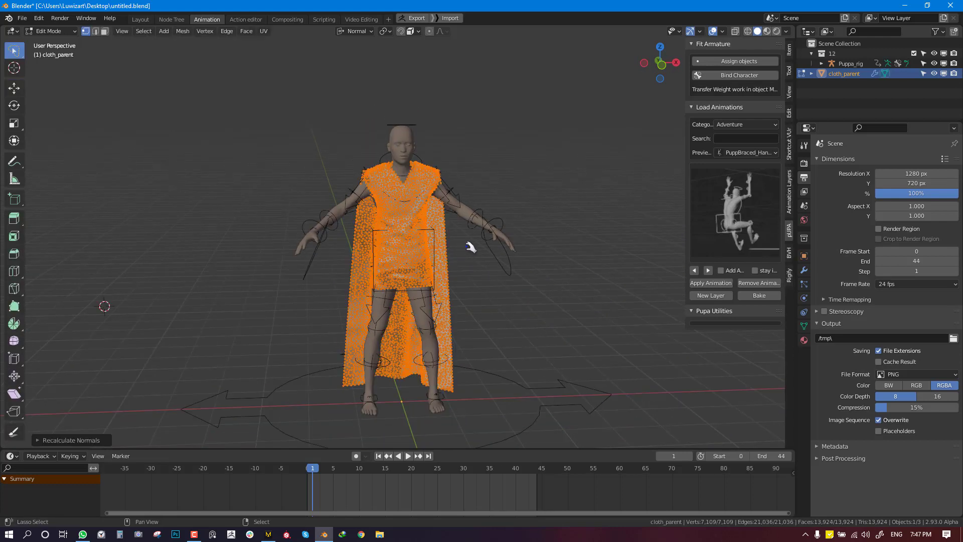
scroll(495, 243, "up", 2)
middle_click_drag(447, 256, 448, 190)
scroll(494, 247, "up", 3)
Step: Inspect the isolated cloth in Local View, leave Edit Mode, and return to the full scene
key("KP_Divide")
scroll(447, 266, "up", 4)
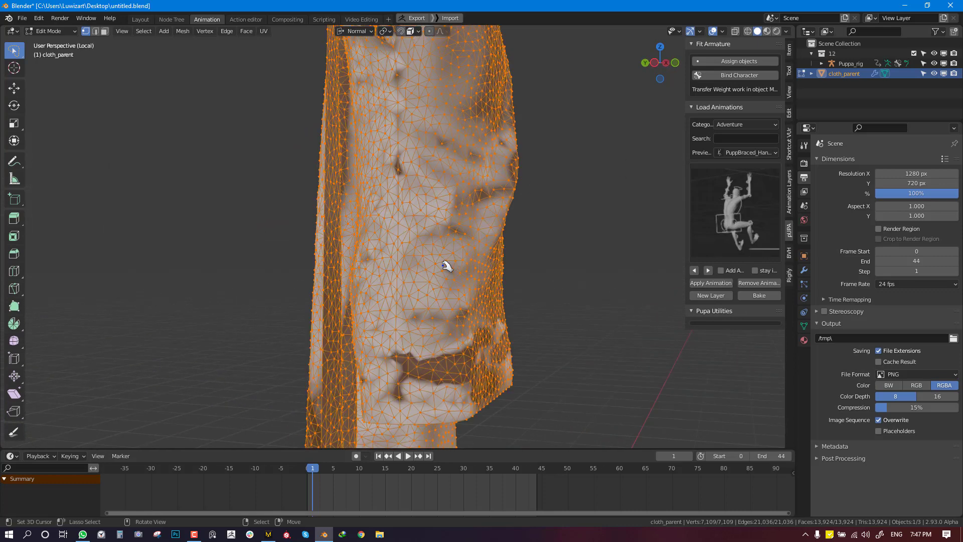
middle_click_drag(446, 267, 427, 268)
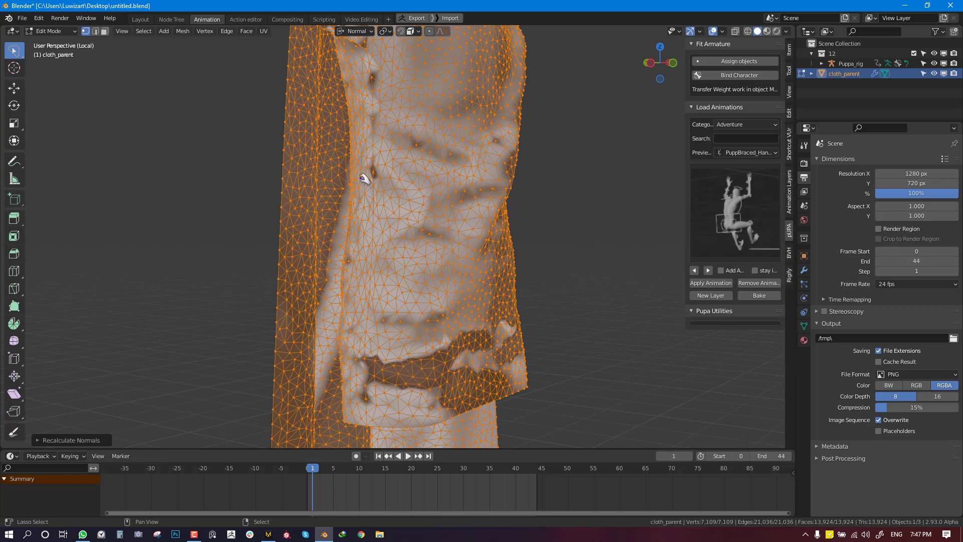
scroll(377, 187, "down", 4)
key("Tab")
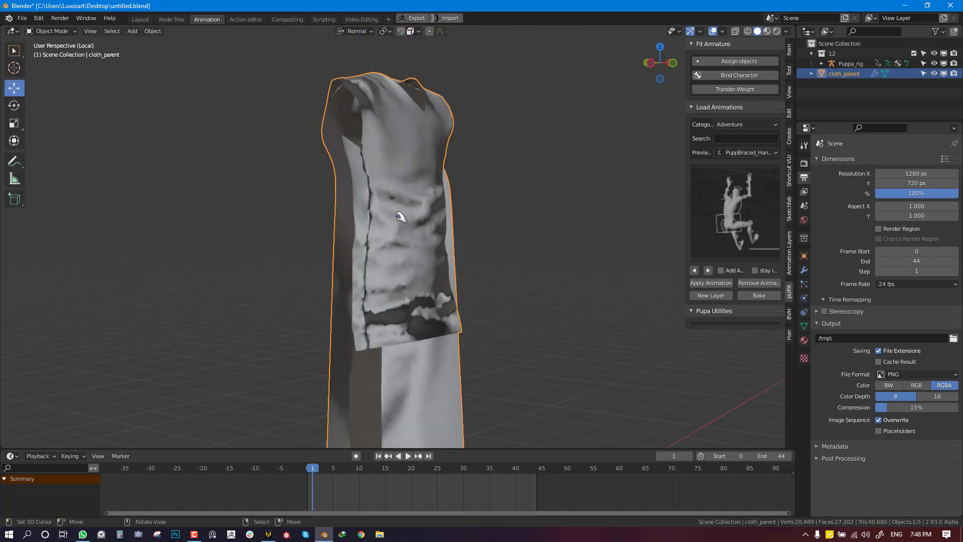
scroll(403, 221, "up", 2)
scroll(413, 199, "down", 2)
middle_click_drag(486, 249, 386, 249)
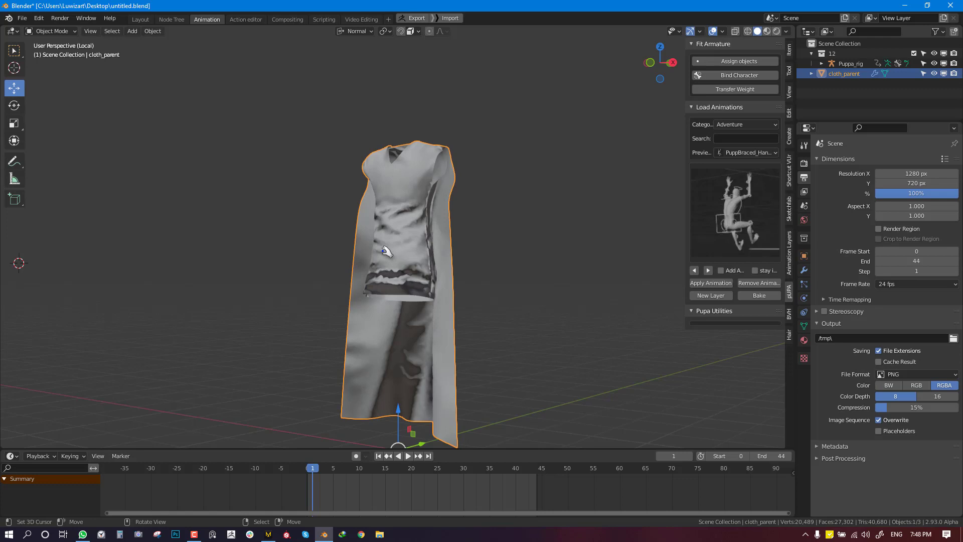
key("KP_Divide")
scroll(385, 251, "down", 5)
middle_click_drag(386, 251, 460, 253)
Step: Select Puppa_rig, play the animation, and check the poses at frames 0 and 12
left_click(473, 247)
scroll(441, 321, "up", 1)
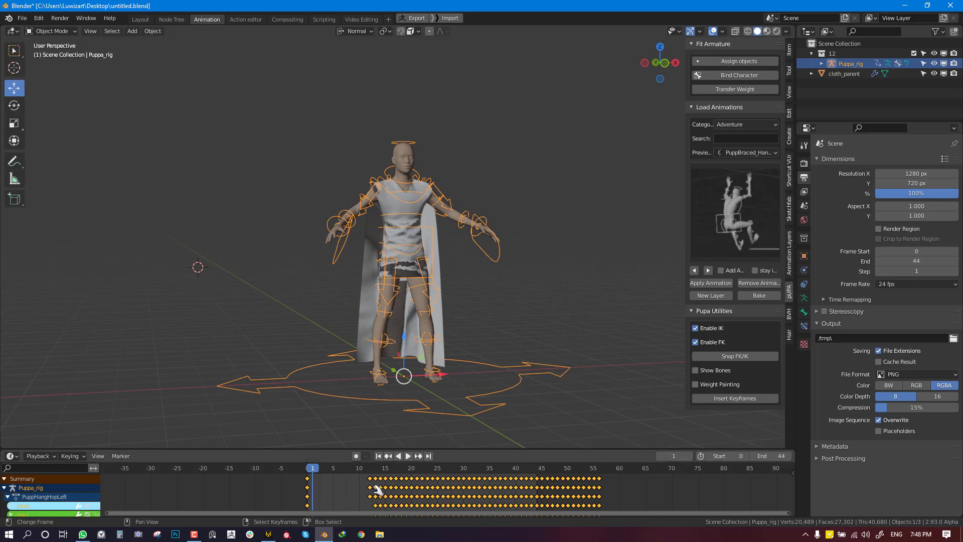
key("space")
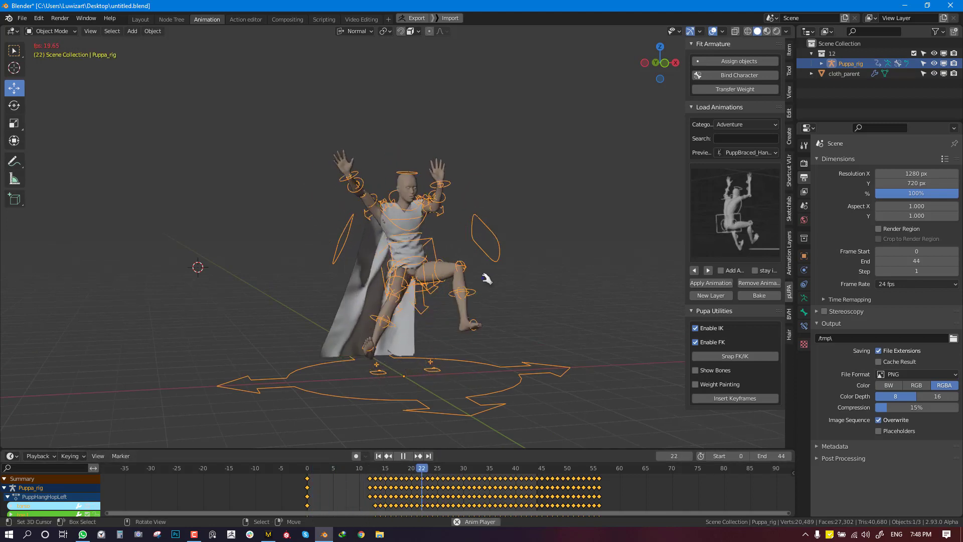
key("space")
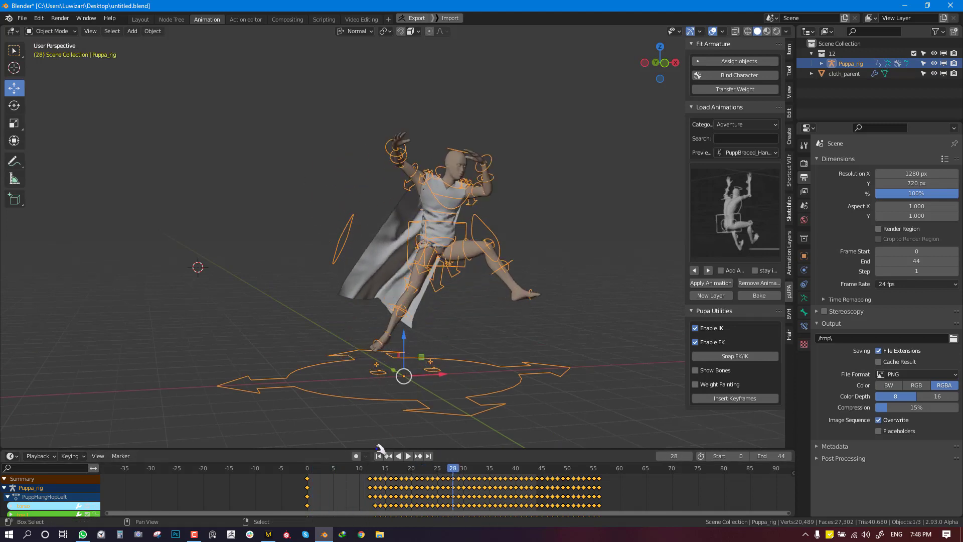
left_click(308, 480)
left_click(370, 478)
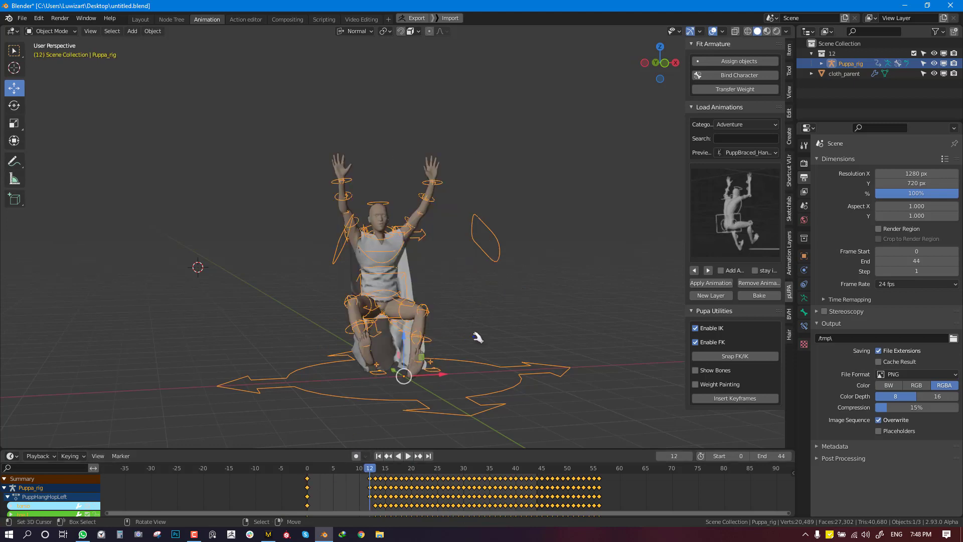
Step: In Pose Mode, slide the rig's keyframes so the action starts at frame 0, then exit
key("ctrl+Tab")
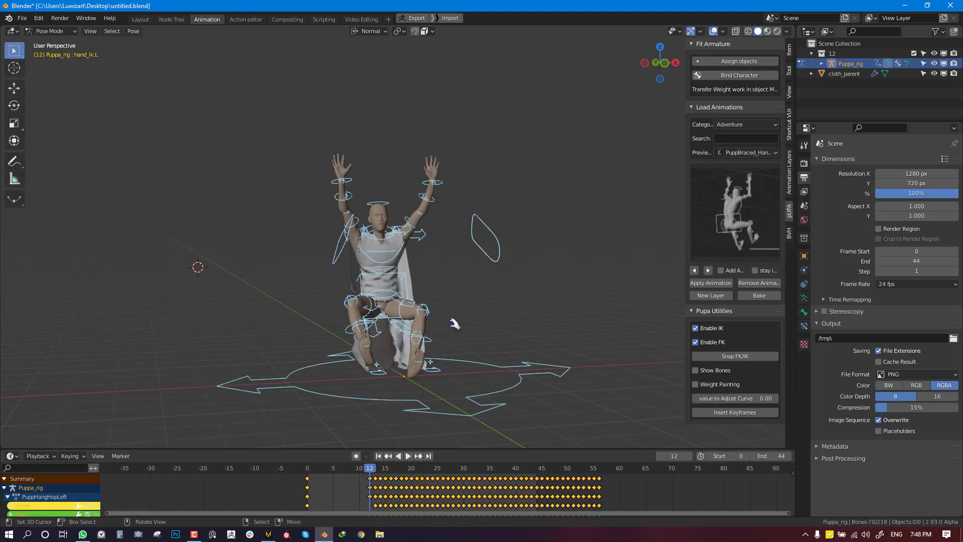
scroll(322, 490, "up", 3)
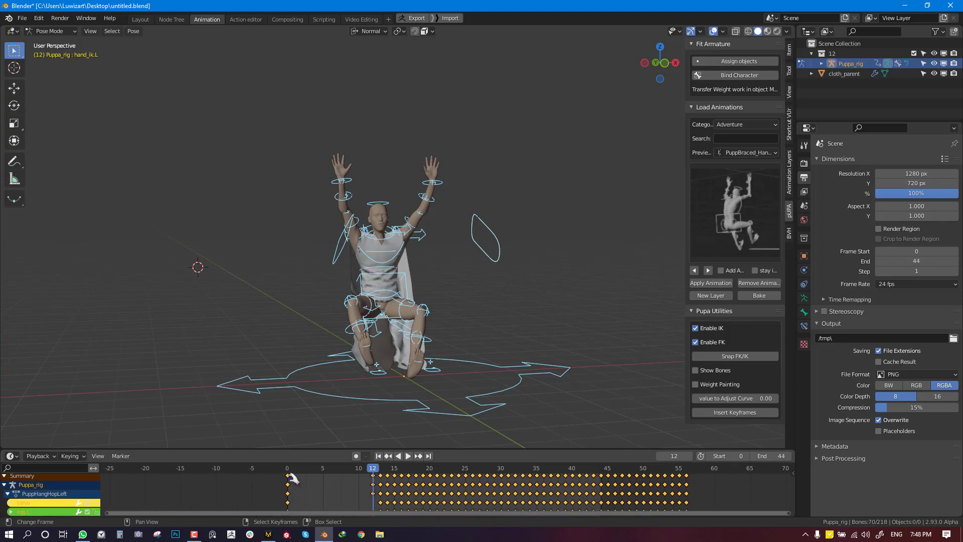
left_click_drag(290, 478, 318, 494)
scroll(323, 499, "left", 2, "ctrl")
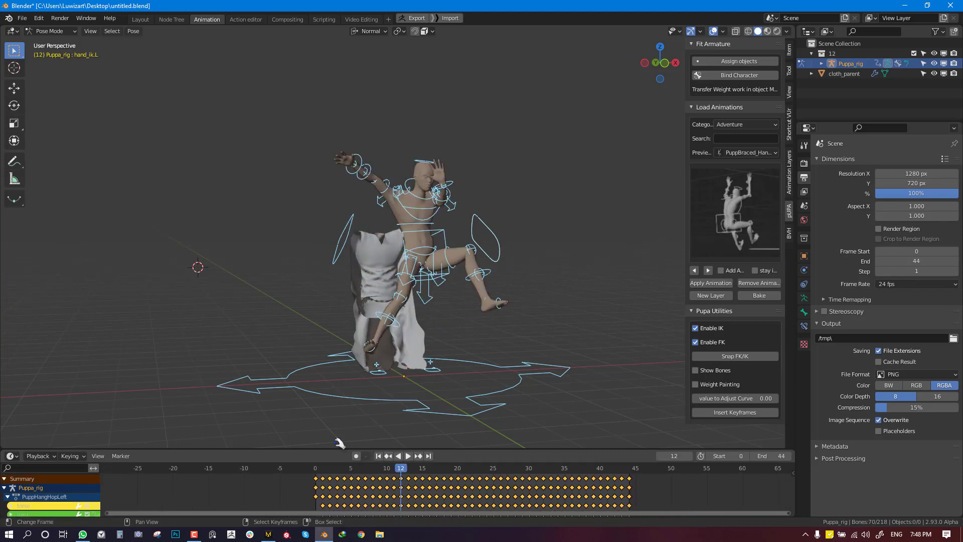
key("ctrl+Tab")
Step: Select the cloth and set its cache Frame Offset to -12
left_click(358, 281)
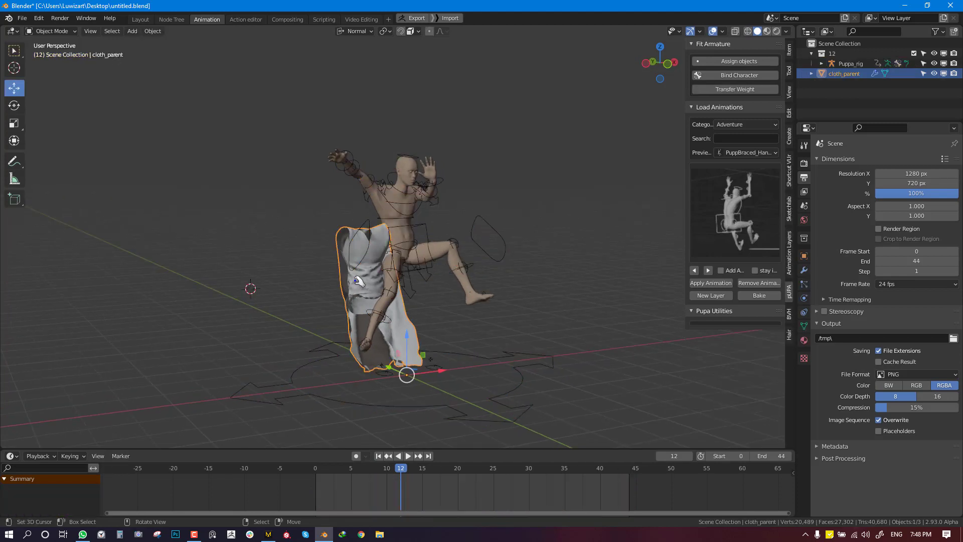
middle_click_drag(359, 281, 371, 342, "shift")
left_click(805, 271)
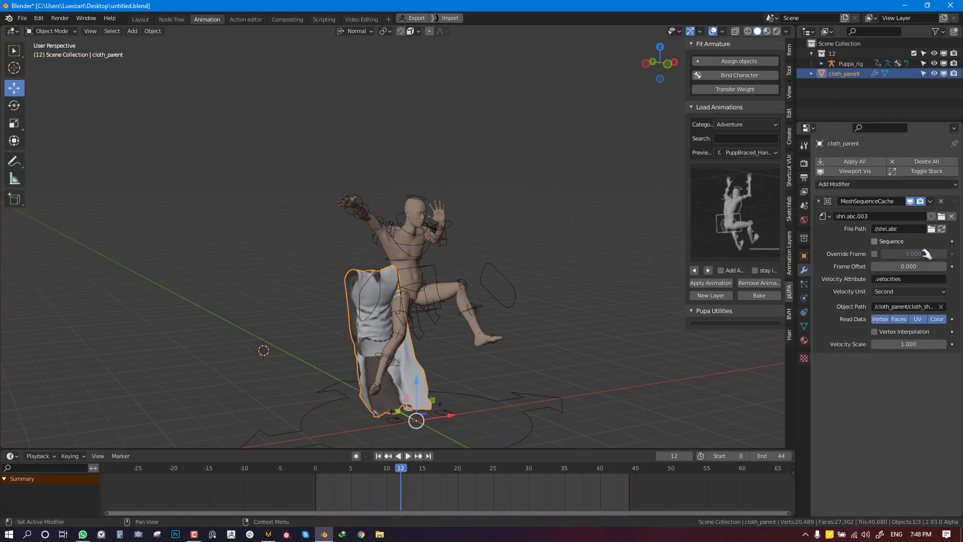
type("-12")
key("Return")
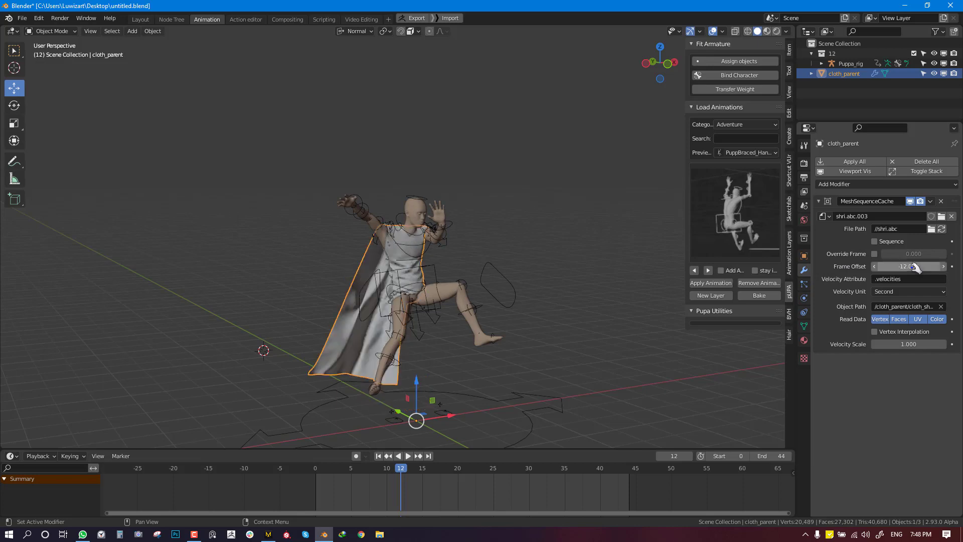
Step: Deselect the cloth and play the animation from behind to check the tunic
scroll(619, 344, "up", 6)
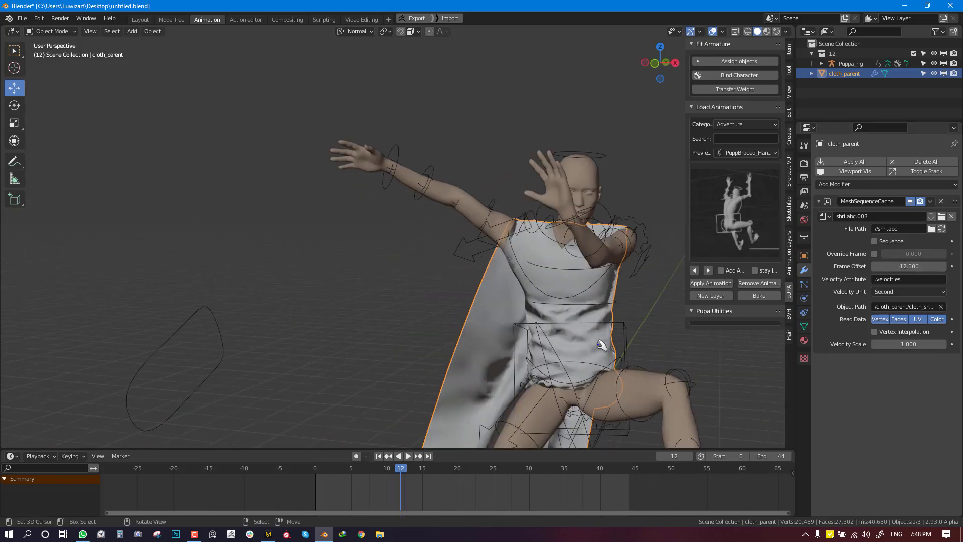
scroll(602, 326, "down", 3)
middle_click_drag(565, 297, 566, 316)
key("alt+a")
scroll(557, 315, "up", 3)
key("space")
scroll(567, 319, "down", 5)
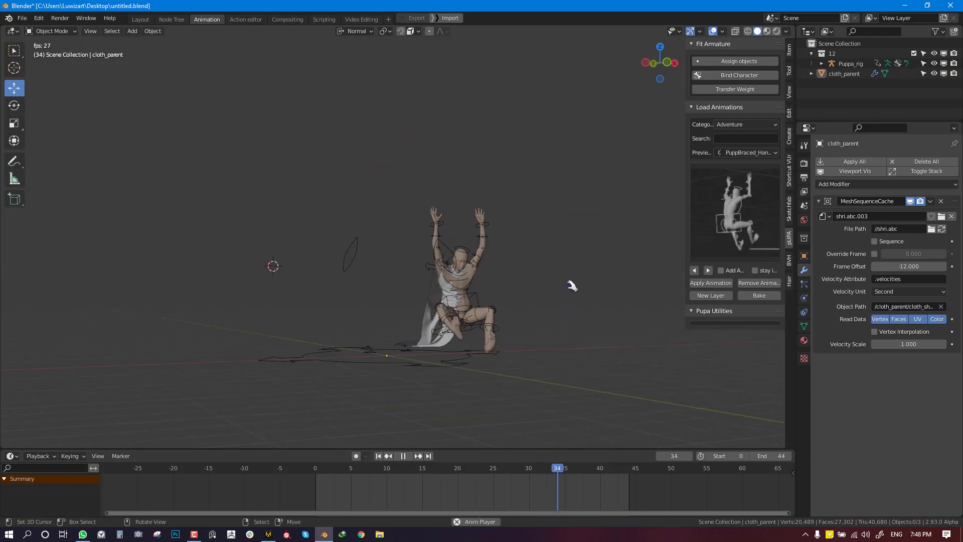
scroll(567, 288, "up", 1)
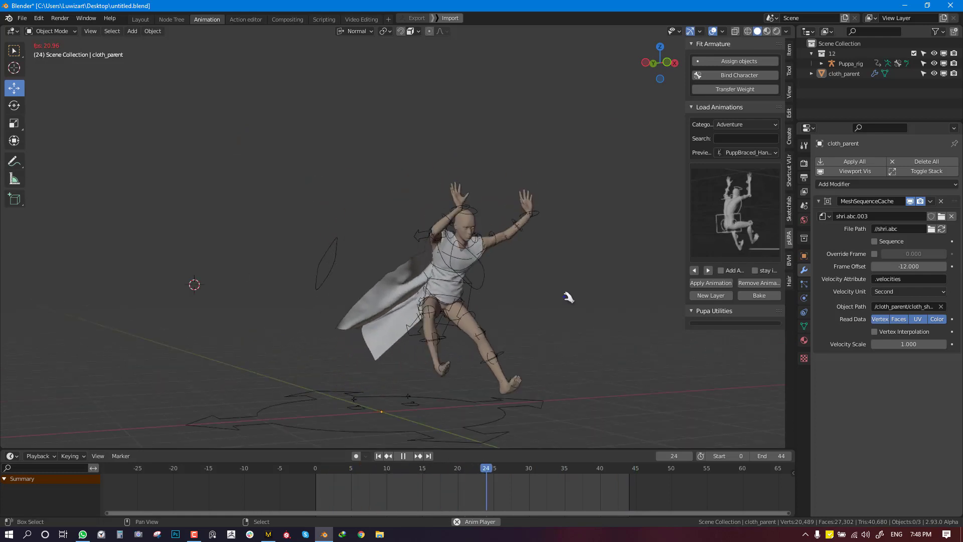
key("space")
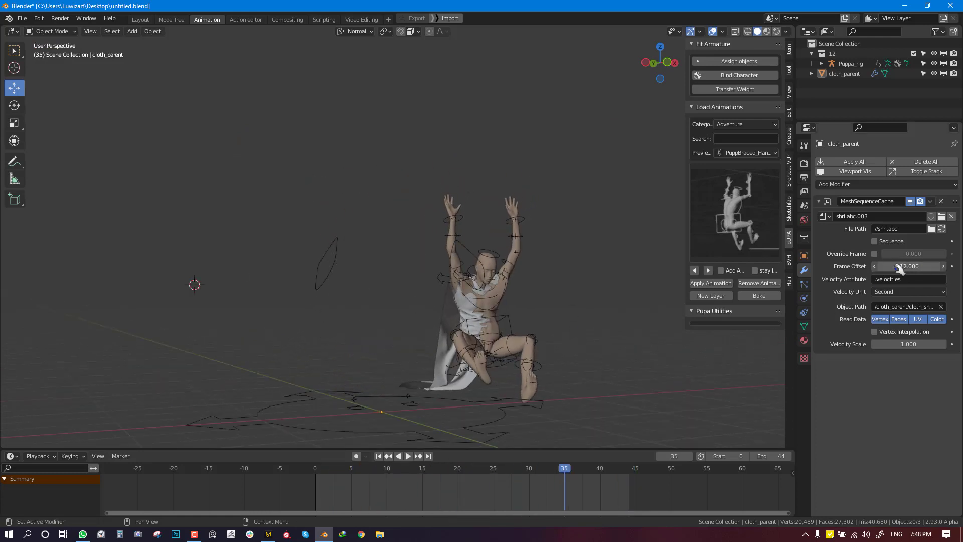
Step: Try frame offsets of -12 and -13, scrubbing to frame 43 and replaying each
left_click_drag(926, 275, 535, 365)
left_click_drag(910, 266, 911, 266)
left_click_drag(583, 510, 631, 492)
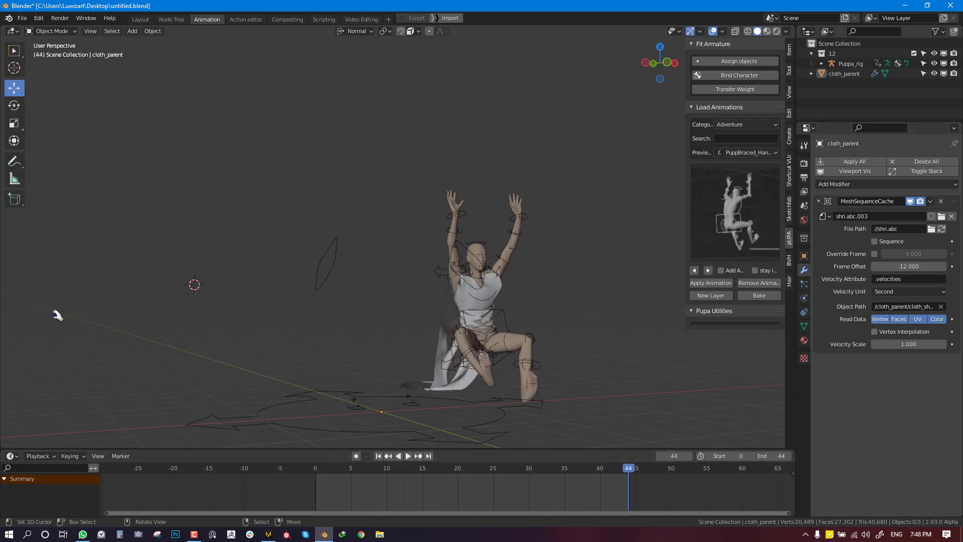
key("space")
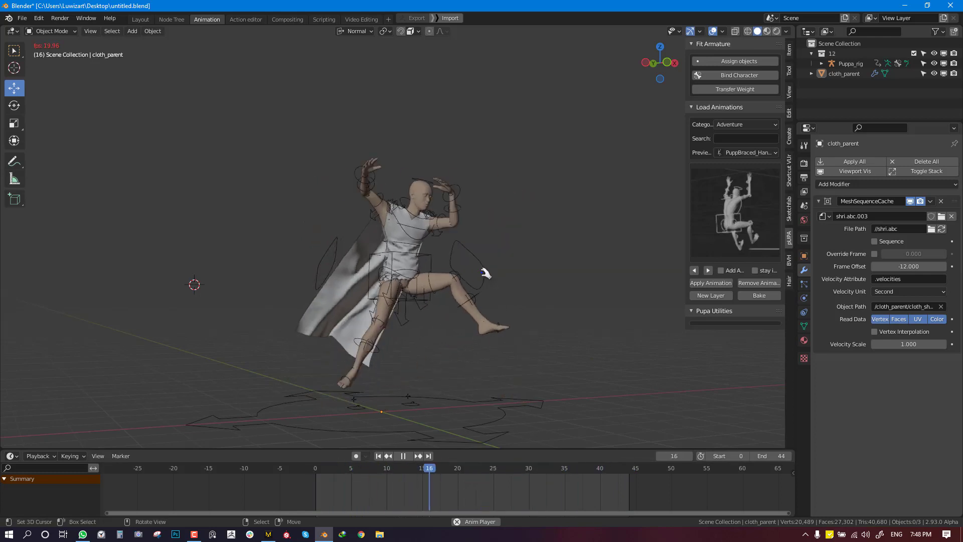
key("space")
mouse_move(918, 269)
left_mouse_down()
mouse_move(899, 271)
mouse_move(918, 268)
left_mouse_up()
key("space")
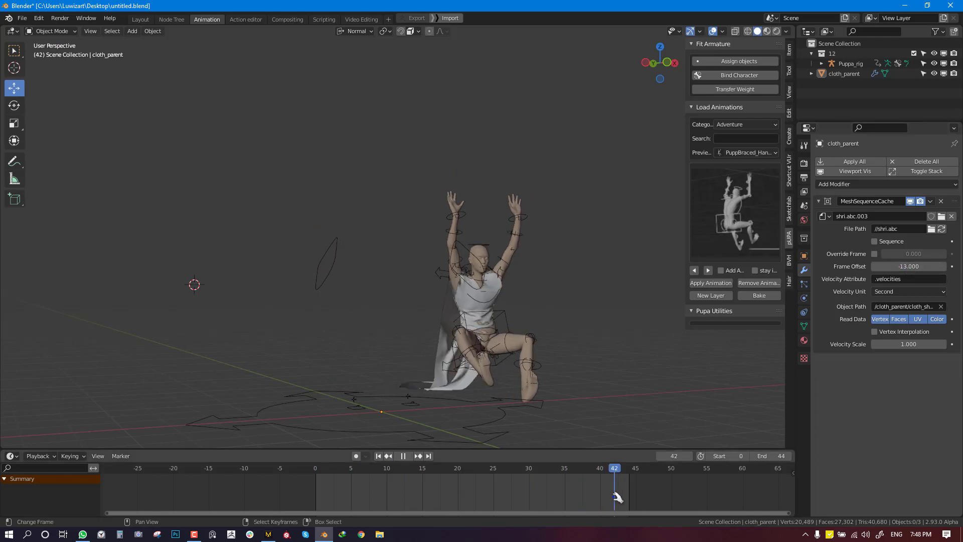
key("space")
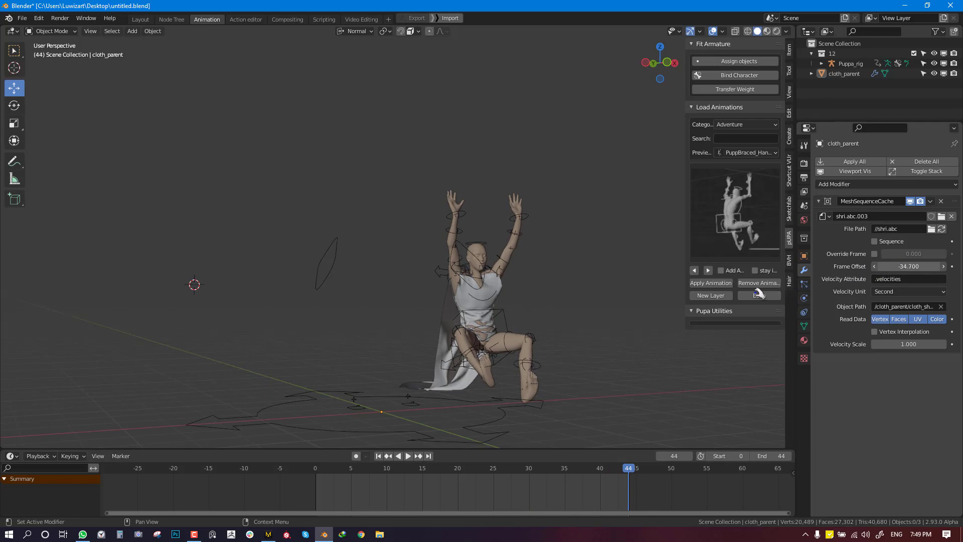
Step: Sweep the frame offset through values, settle back on -12, and replay
left_click_drag(722, 328, 20, 310)
middle_click_drag(20, 309, 101, 306)
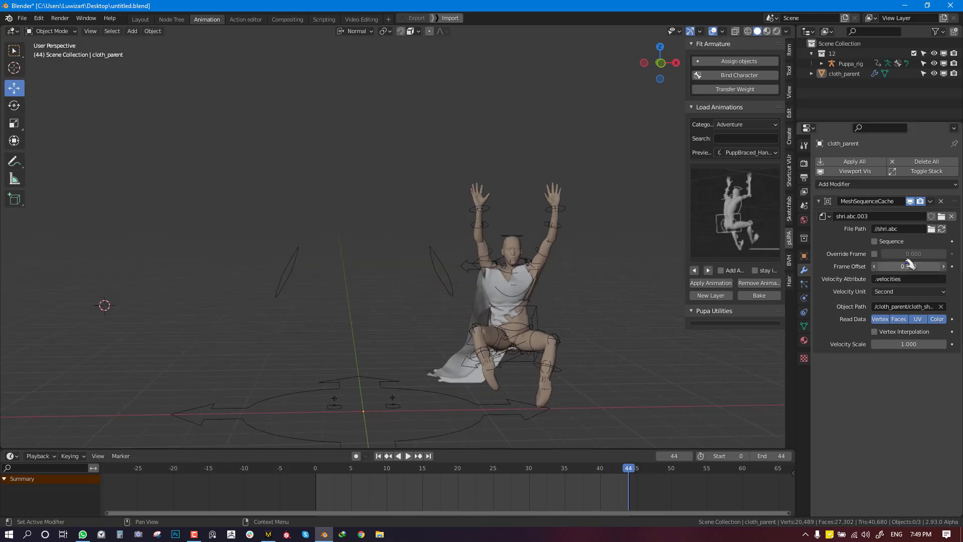
type("2")
key("Return")
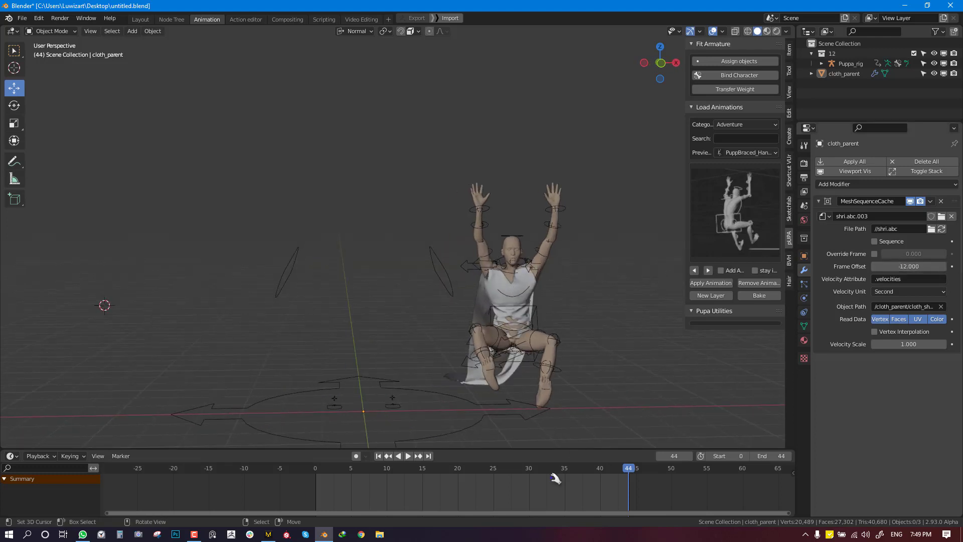
key("space")
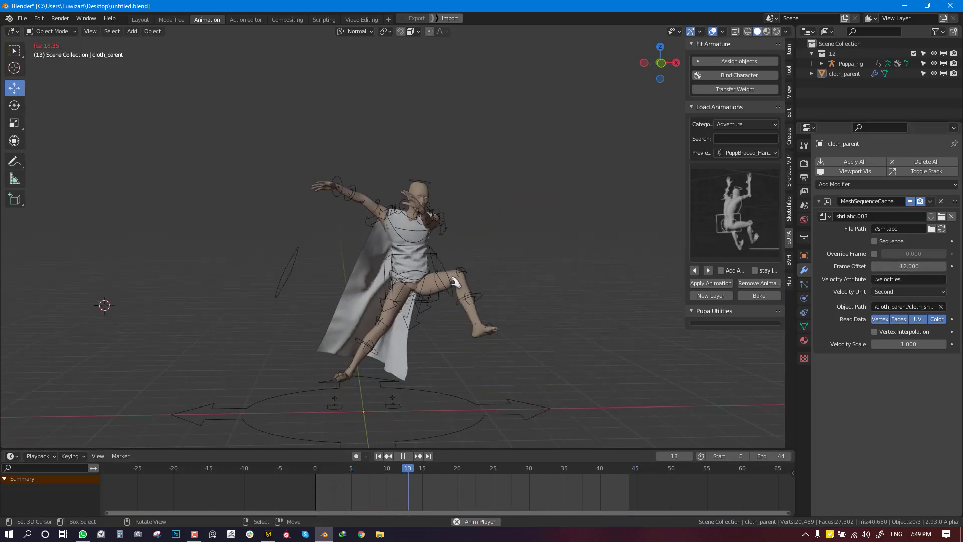
key("space")
Step: Replay the animation from rear-diagonal, side and frontal views
mouse_move(507, 243)
middle_mouse_down()
mouse_move(637, 266)
mouse_move(473, 256)
mouse_move(510, 250)
middle_mouse_up()
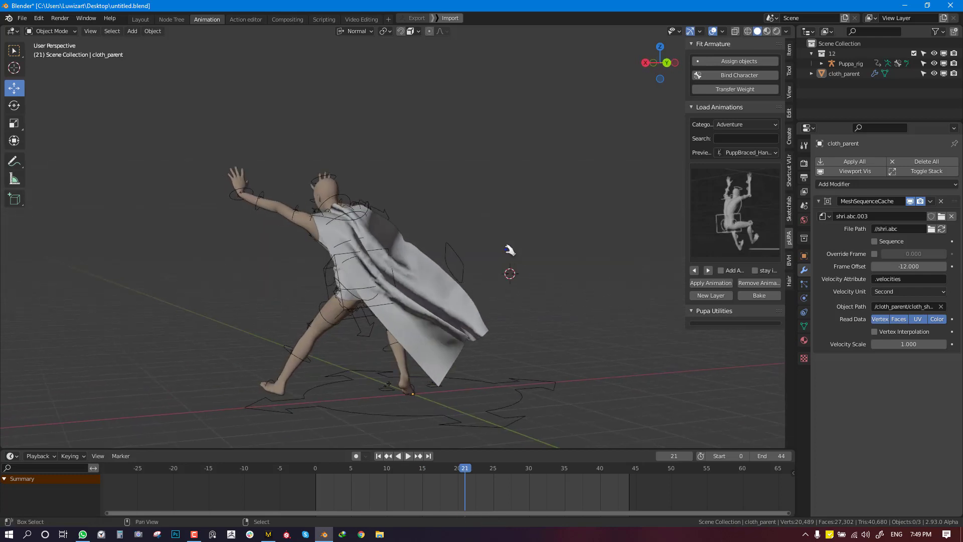
key("space")
middle_click_drag(401, 263, 502, 262)
key("space")
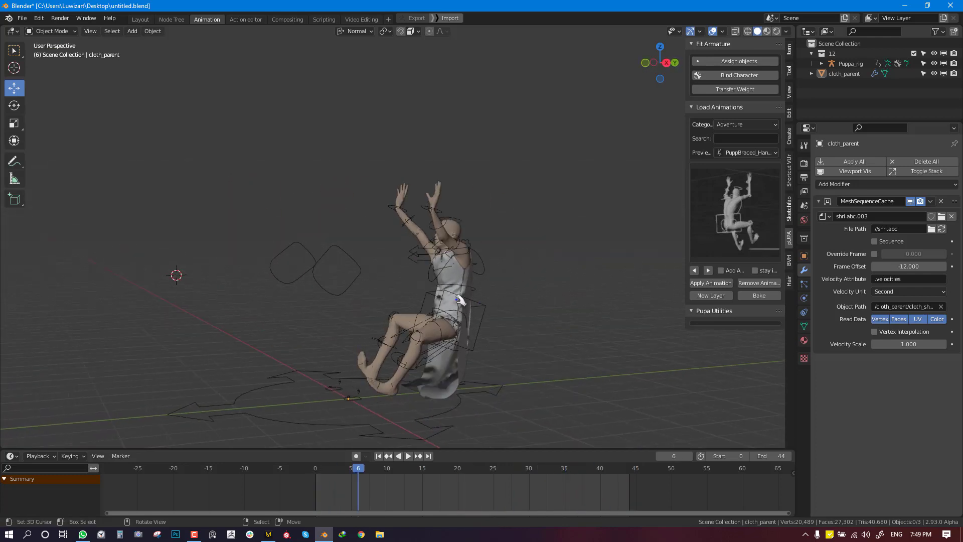
middle_click_drag(460, 300, 395, 271)
Step: Select the cloth, scrub to frame 34 and move the cloth object freely
left_click(428, 279)
mouse_move(581, 485)
left_mouse_down()
mouse_move(605, 488)
mouse_move(499, 490)
mouse_move(563, 488)
left_mouse_up()
middle_click_drag(535, 346, 552, 332)
key("g")
left_click(448, 334)
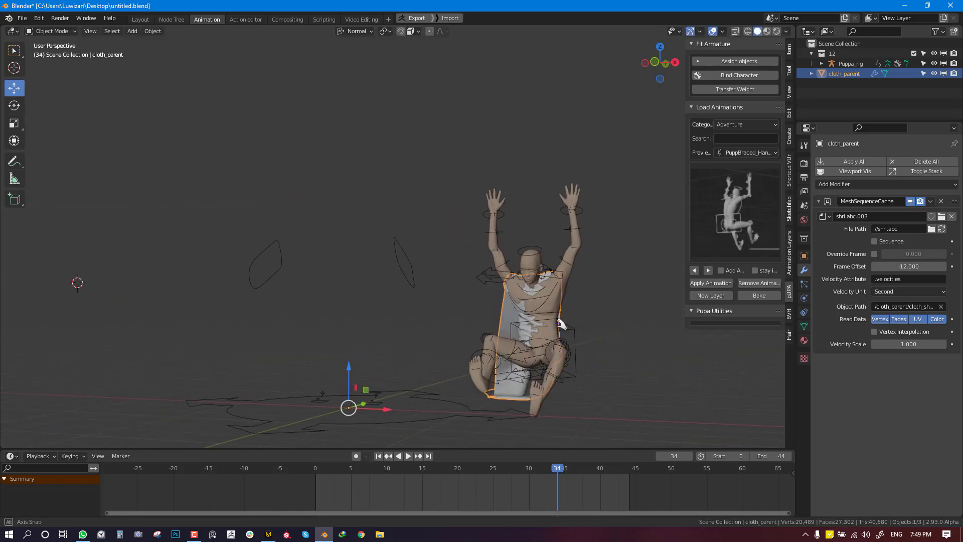
Step: Set the cache Velocity Unit to Frame with the Frame Offset at -12
left_click(878, 292)
left_click(896, 321)
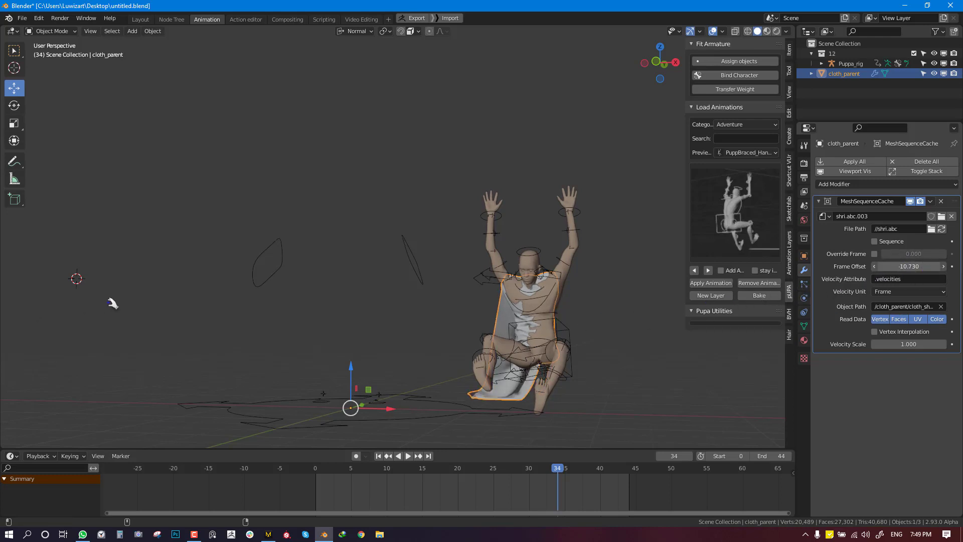
left_click_drag(893, 266, 901, 268)
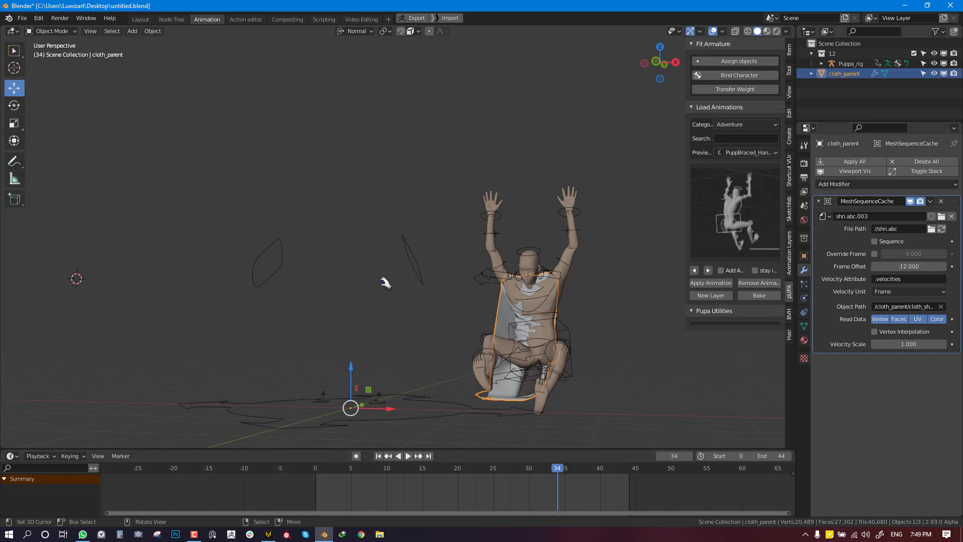
mouse_move(424, 276)
middle_mouse_down()
mouse_move(499, 314)
mouse_move(477, 319)
mouse_move(486, 308)
mouse_move(531, 305)
mouse_move(497, 333)
mouse_move(440, 281)
middle_mouse_up()
Step: Play the animation and zoom into a three-quarter view of the character
key("space")
key("space")
scroll(441, 281, "up", 2)
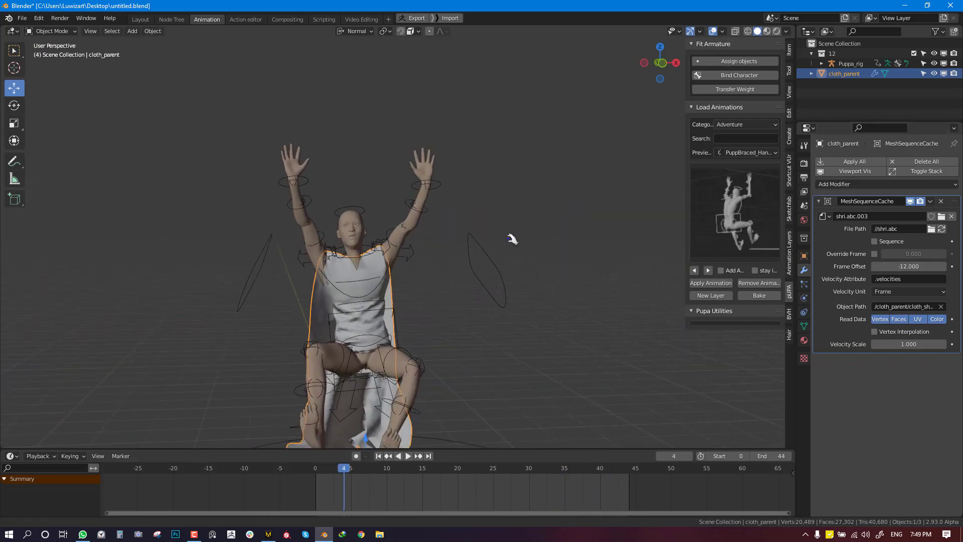
middle_click_drag(511, 239, 470, 136, "shift")
middle_click_drag(435, 173, 313, 184)
scroll(453, 228, "up", 6)
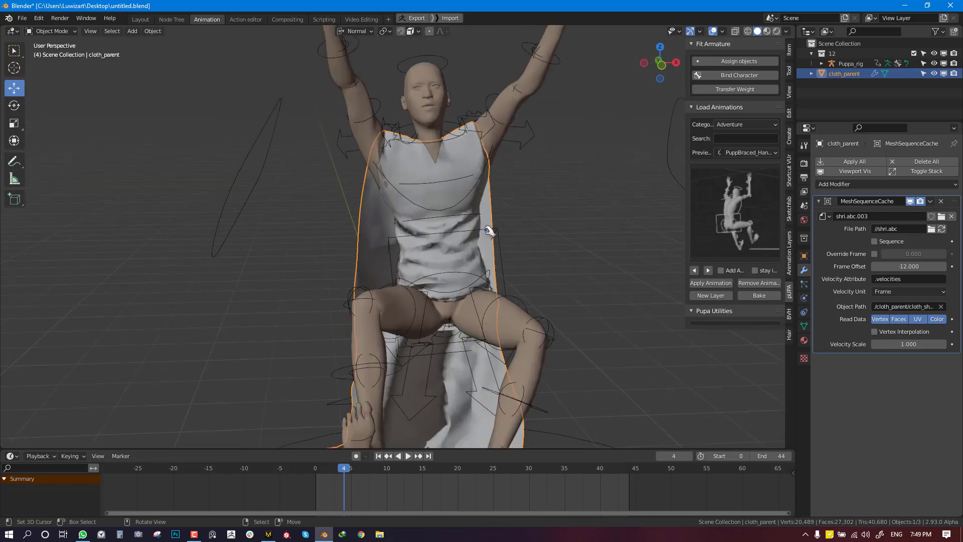
middle_click_drag(452, 228, 427, 263)
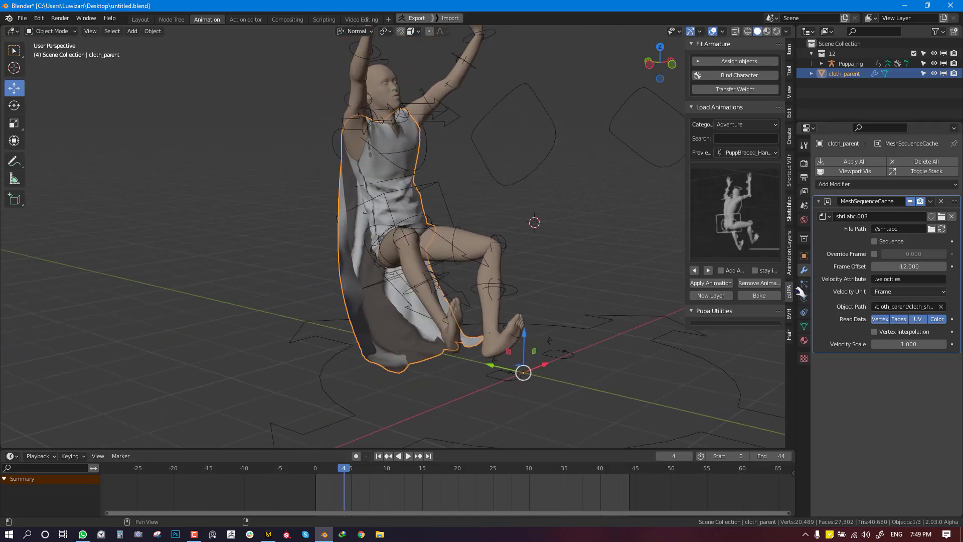
Step: Collapse the MeshSequenceCache modifier and add a Weighted Normal modifier to the cloth
left_click(805, 326)
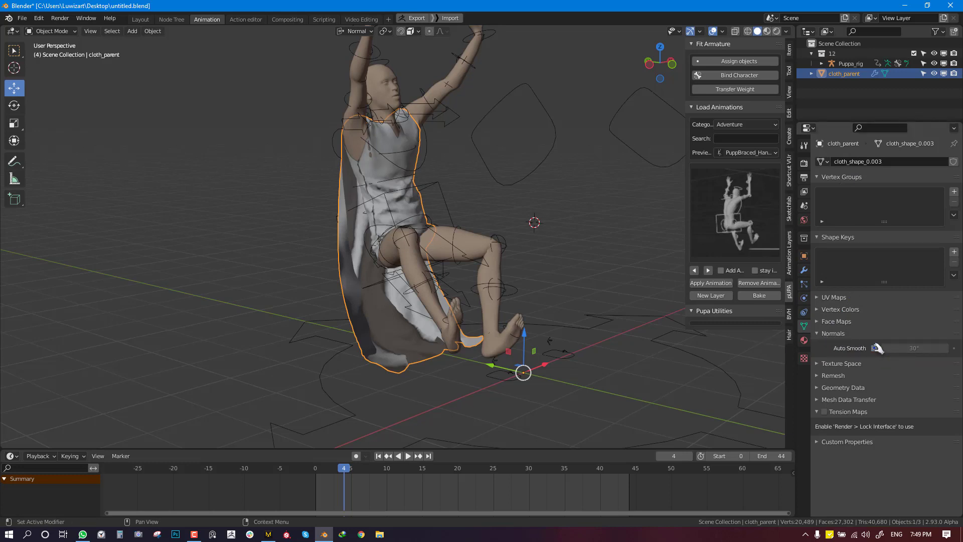
left_click(804, 270)
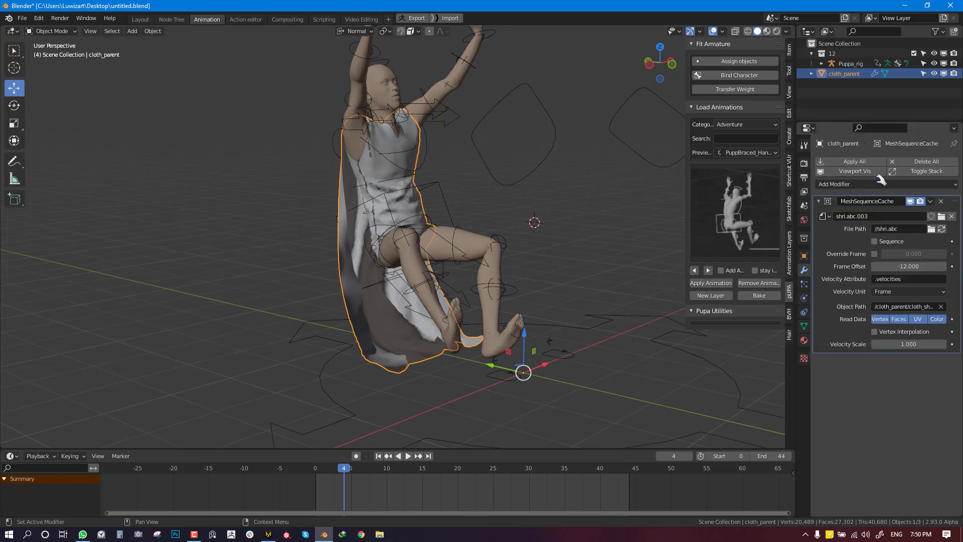
left_click(821, 201)
left_click(862, 188)
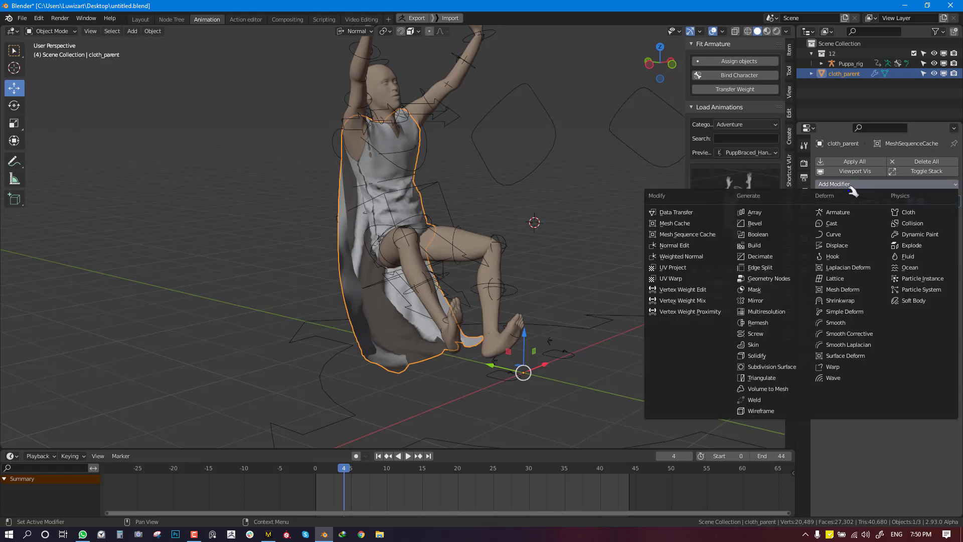
left_click(700, 257)
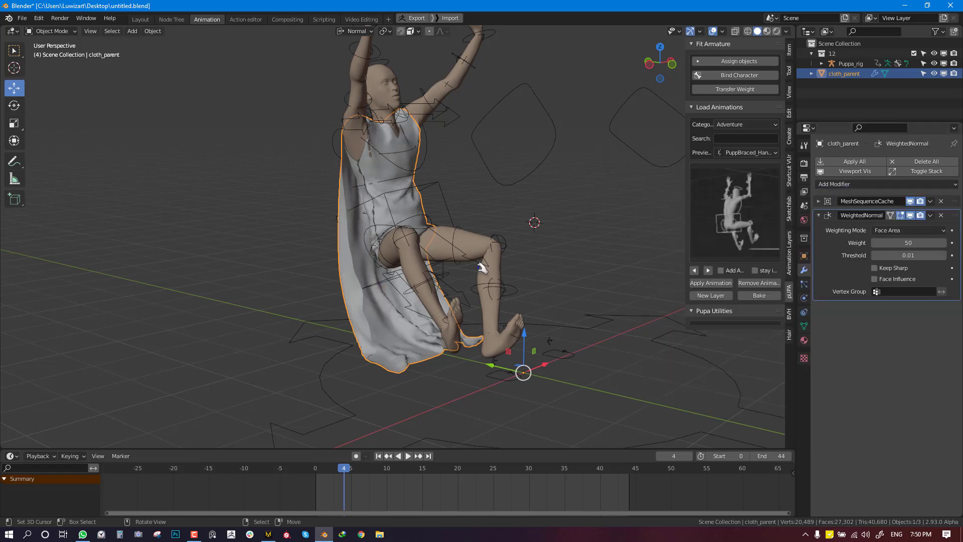
Step: Play the animation and orbit around the character to review the smoothed cloth
middle_click_drag(484, 267, 595, 257)
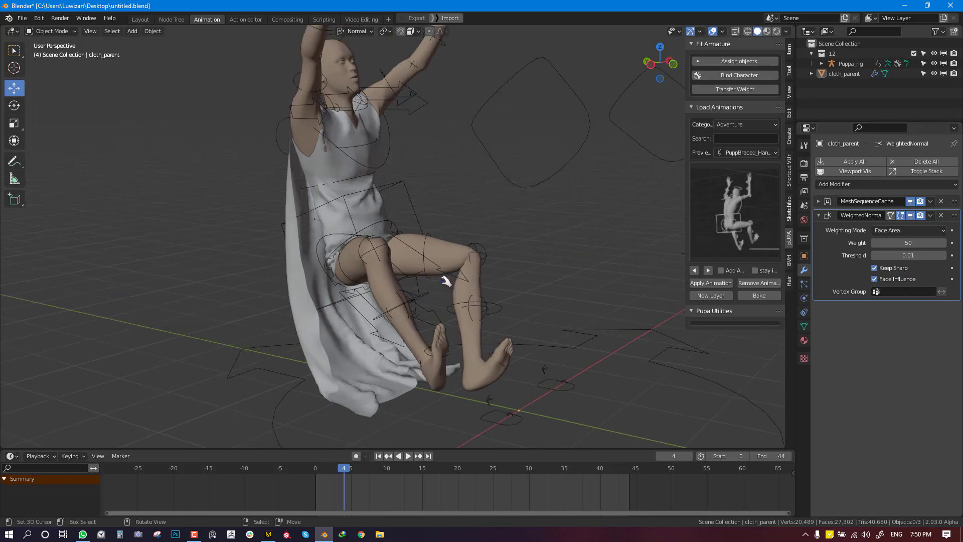
key("space")
scroll(454, 273, "down", 6)
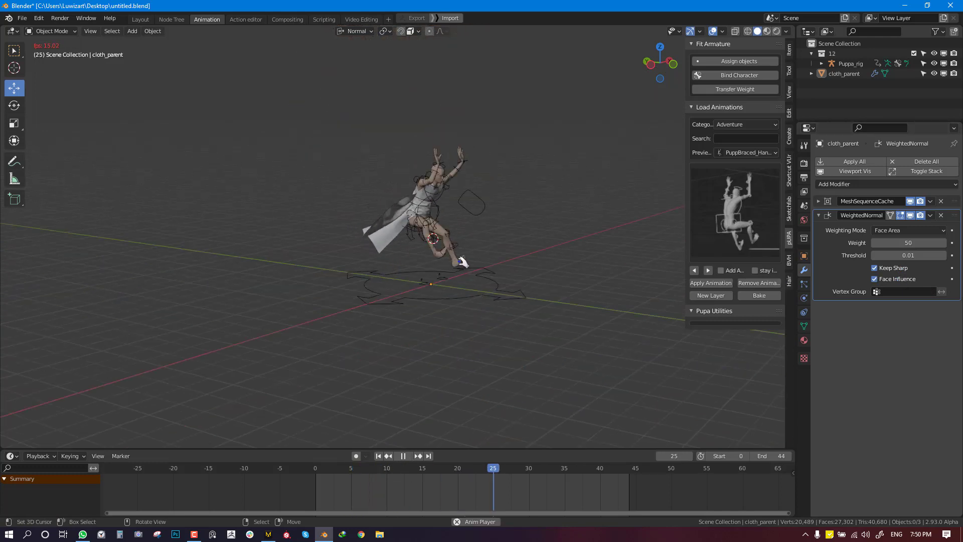
scroll(462, 261, "up", 1)
scroll(462, 261, "up", 5)
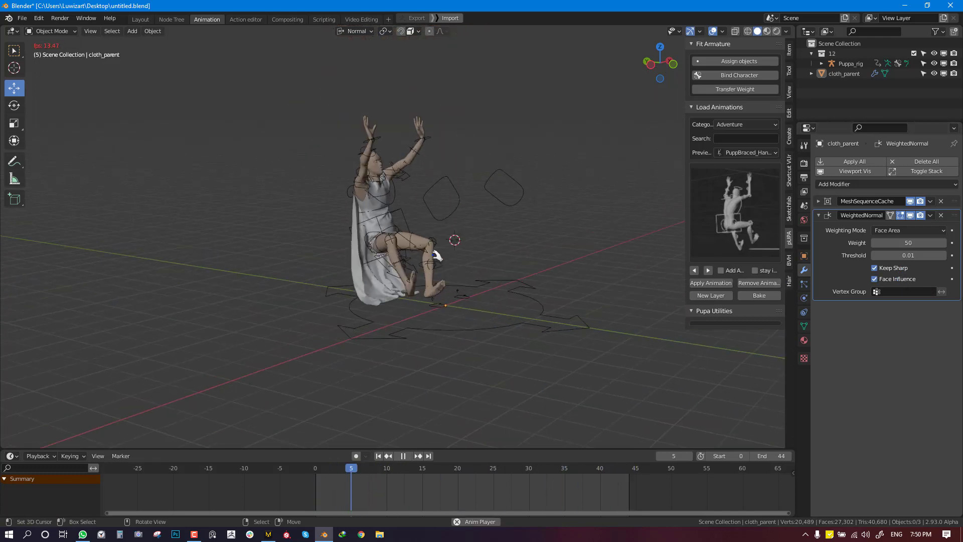
middle_click_drag(486, 188, 566, 409)
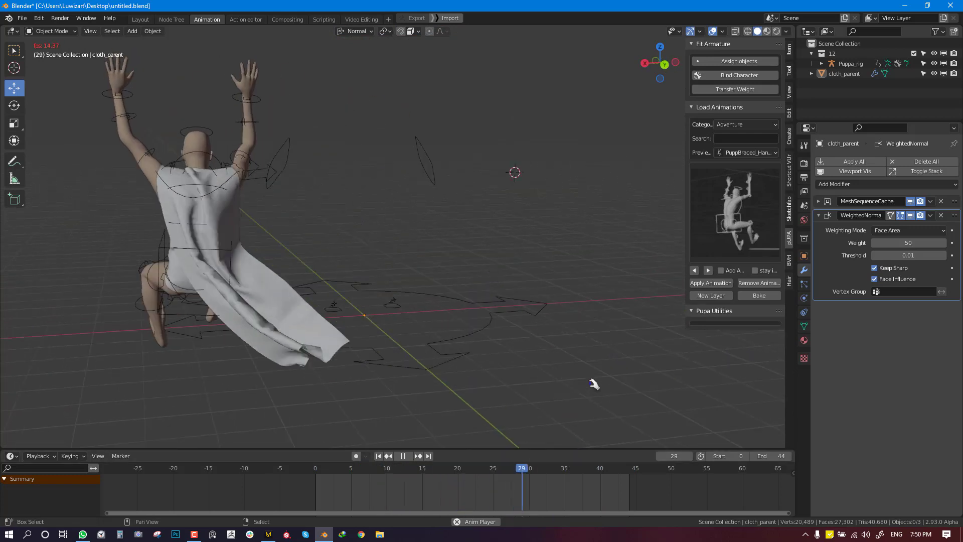
key("space")
Step: Set the animation end frame to 30 and play the shortened animation
key("ctrl+End")
key("space")
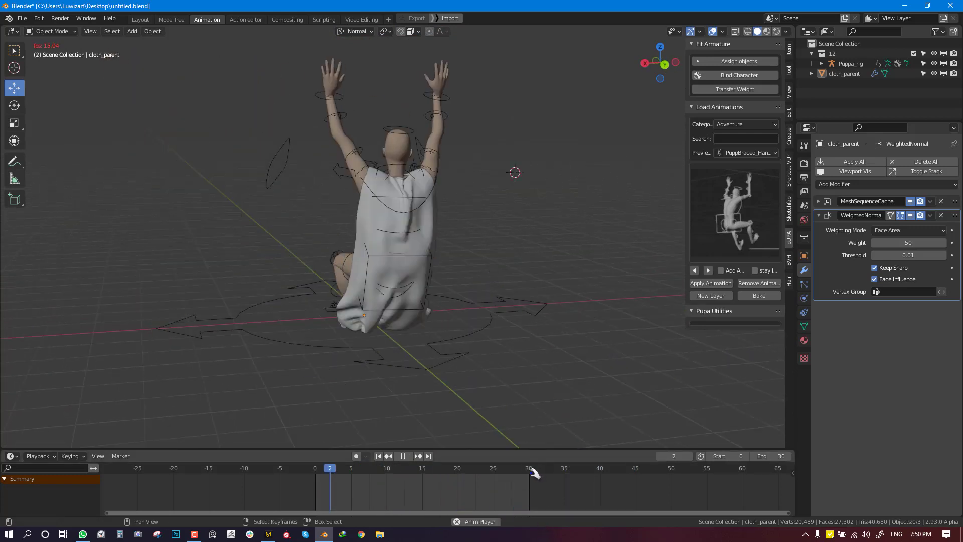
key("KP_1")
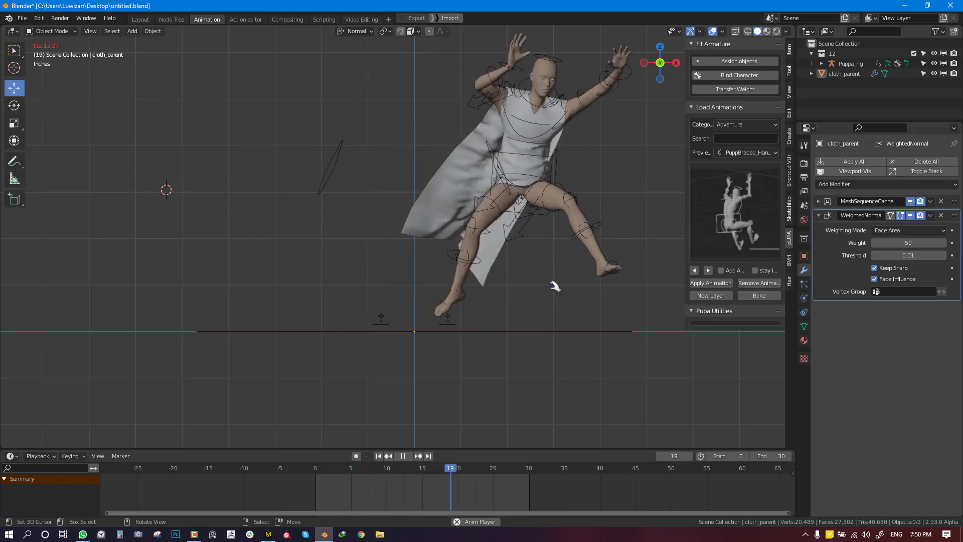
middle_click_drag(555, 284, 537, 215)
key("space")
Step: Give the cloth a new material, then a second slot with another new material
left_click(494, 184)
key("KP_1")
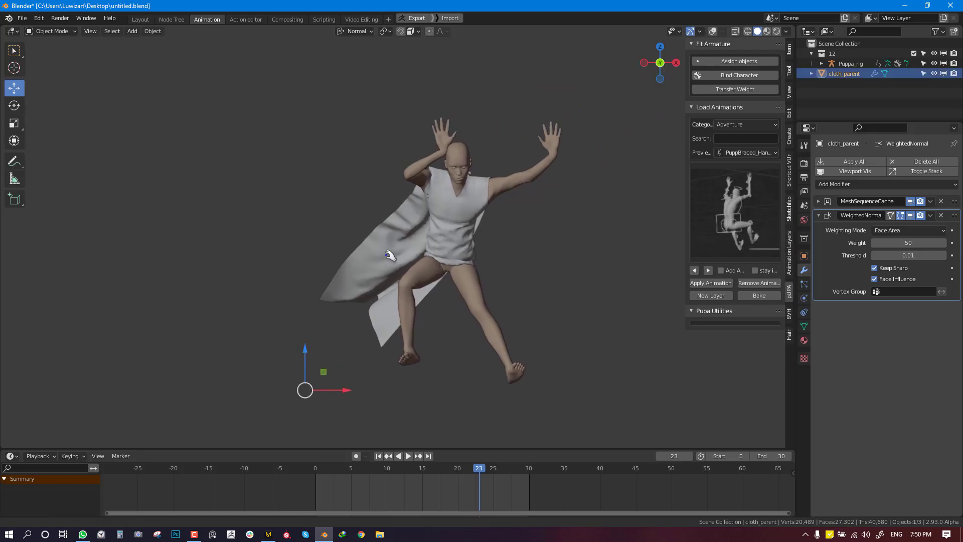
key("shift+alt+z")
left_click(804, 340)
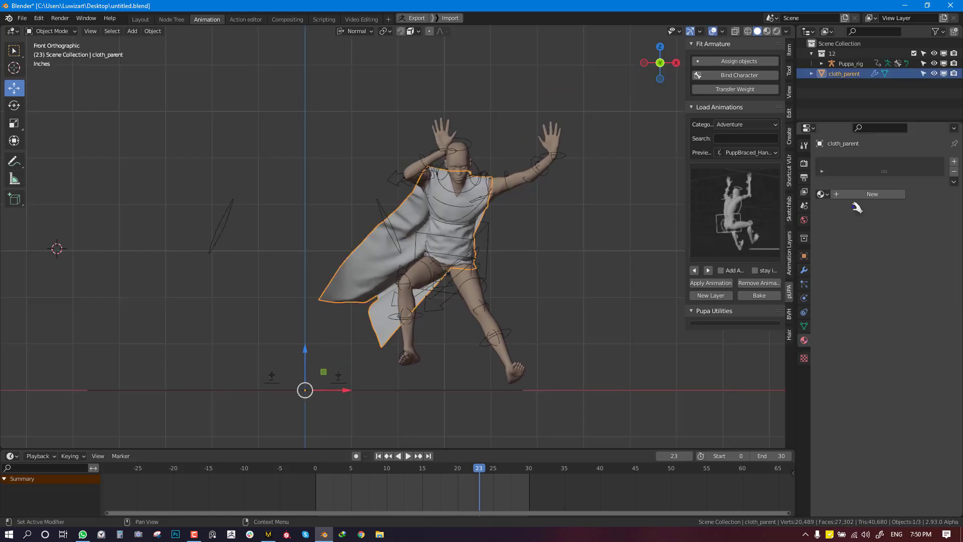
left_click(873, 194)
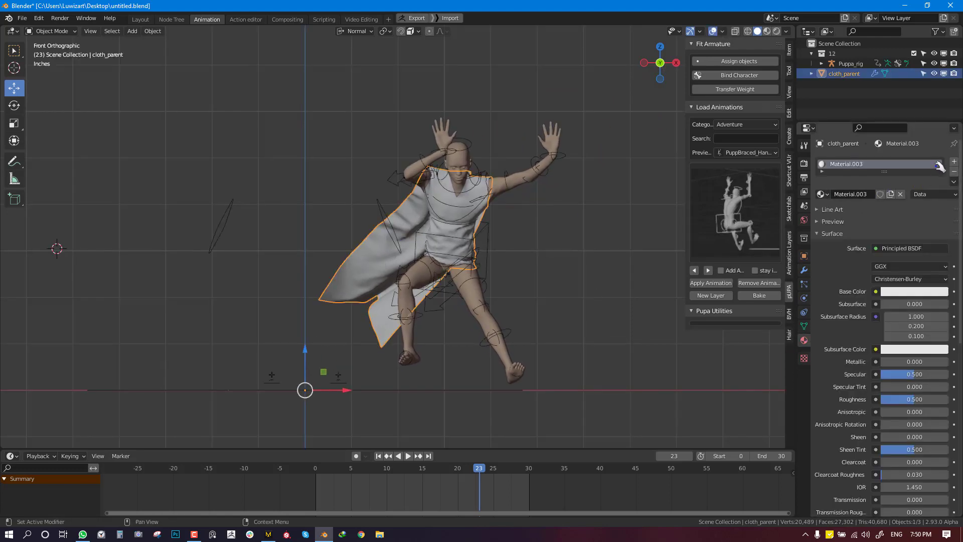
left_click(955, 161)
left_click(873, 216)
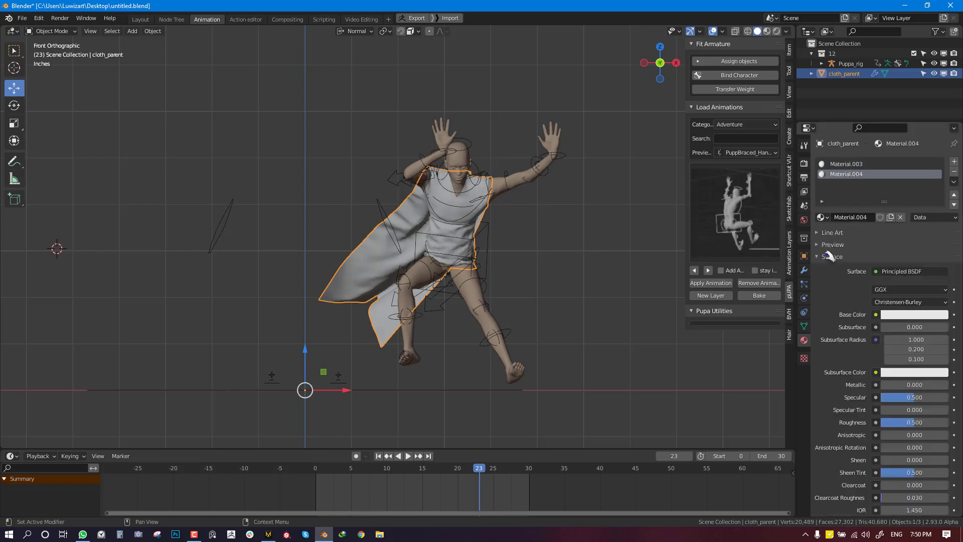
Step: Name the second material 'cape' with a red viewport colour and make Material.003 blue
type("cap")
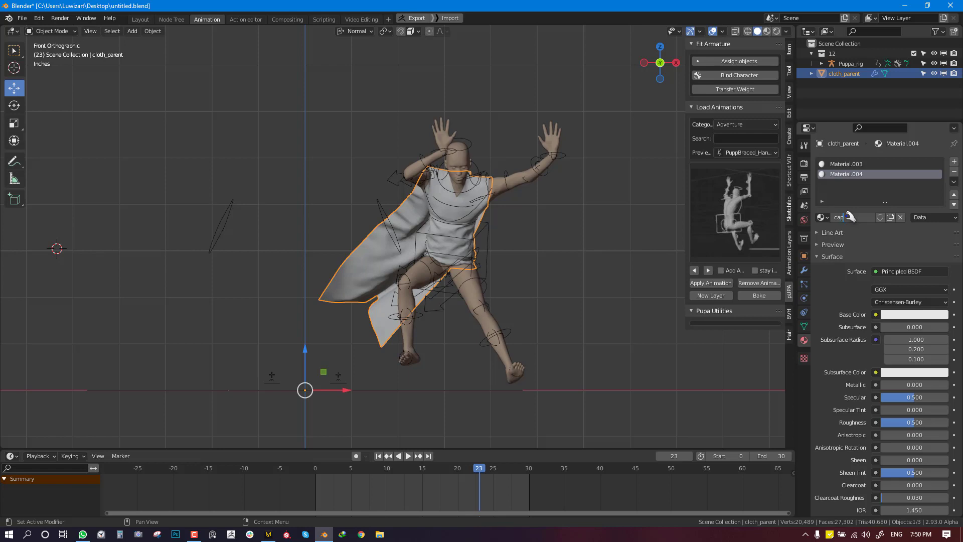
type("e")
key("Return")
left_click(833, 256)
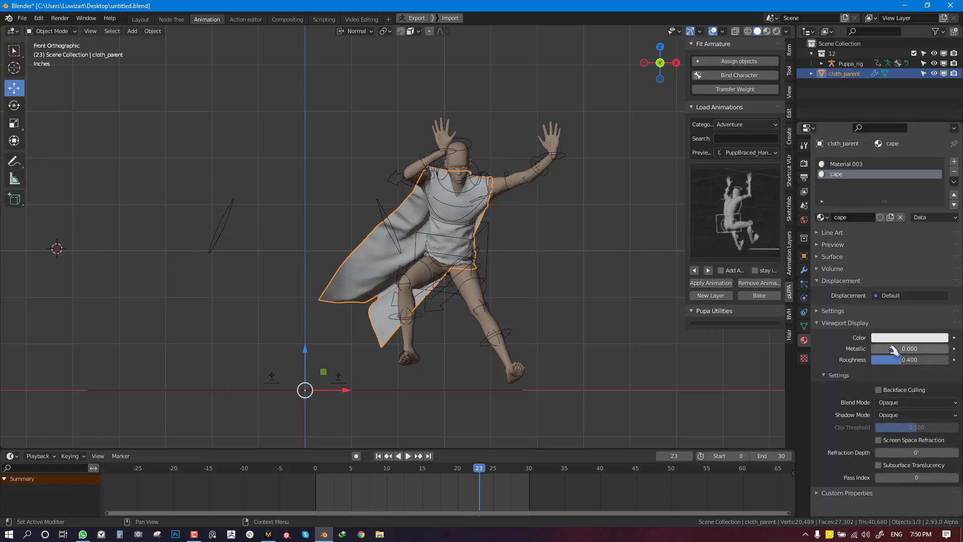
left_click(899, 338)
left_click(909, 239)
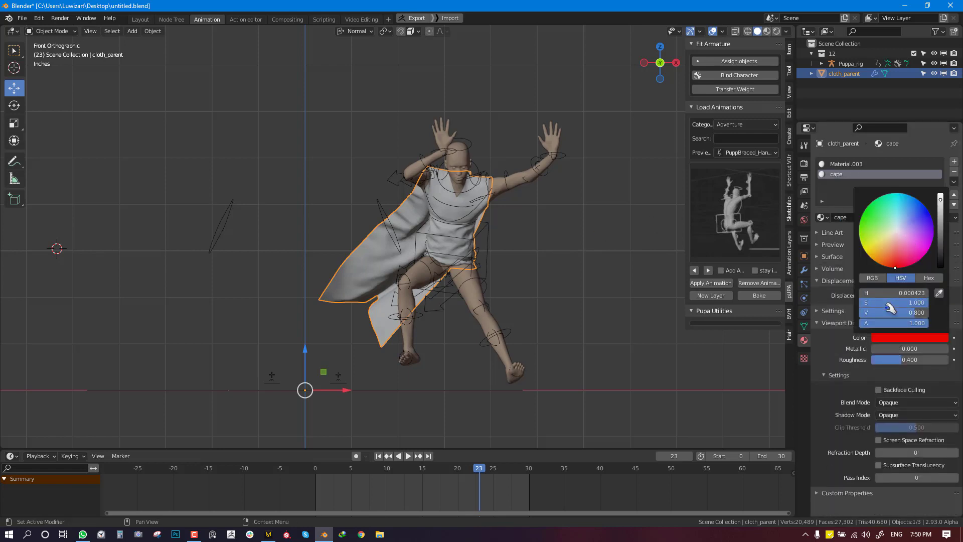
left_click(848, 163)
left_click(909, 336)
left_click(913, 203)
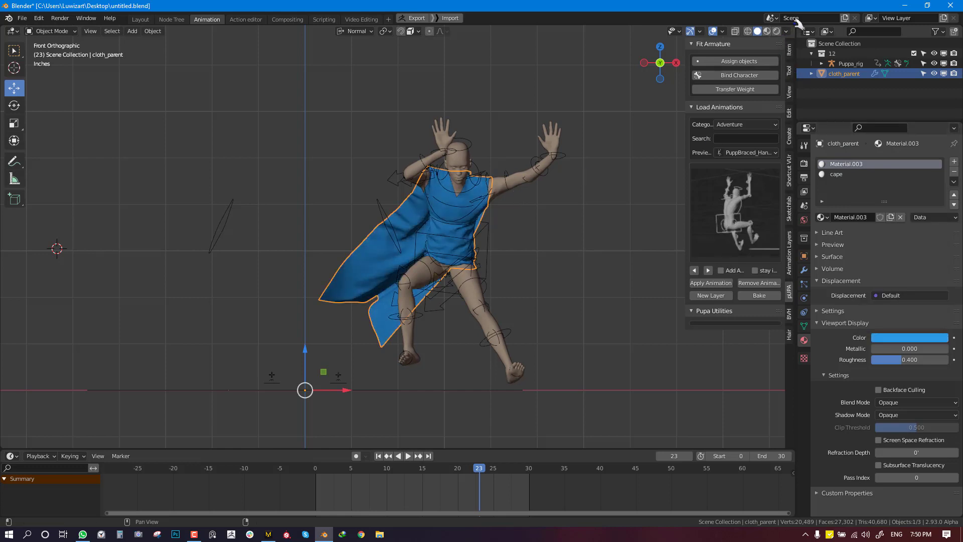
Step: Open a UV Editor beside the 3D view and enter Edit Mode on the cloth
left_click_drag(798, 28, 454, 101)
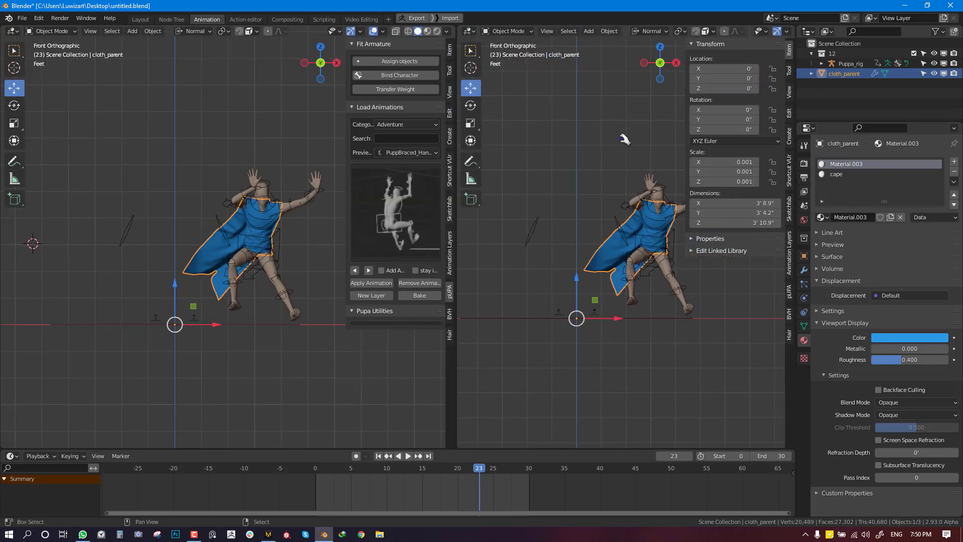
key("shift+F10")
key("shift+F10")
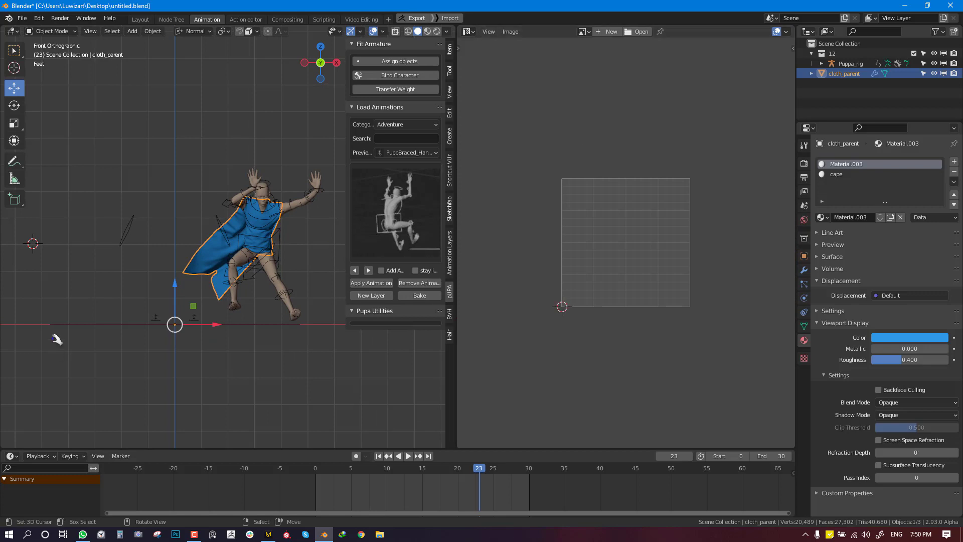
key("n")
key("Tab")
key("alt+a")
middle_click_drag(314, 223, 369, 266)
left_click(285, 291)
key("ctrl+l")
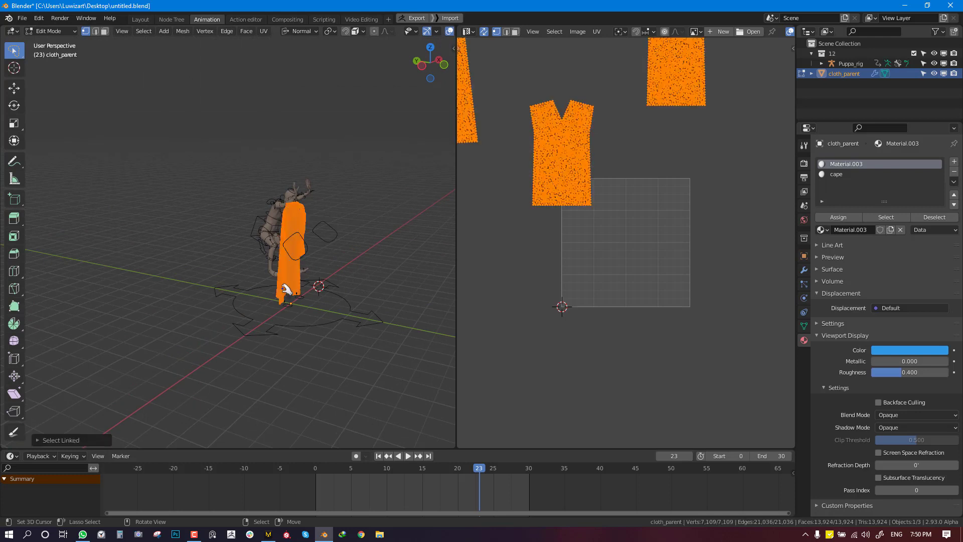
middle_click_drag(284, 283, 339, 292)
Step: Select the cape's UV island, assign it the cape material, and return to Object Mode
scroll(326, 300, "down", 4)
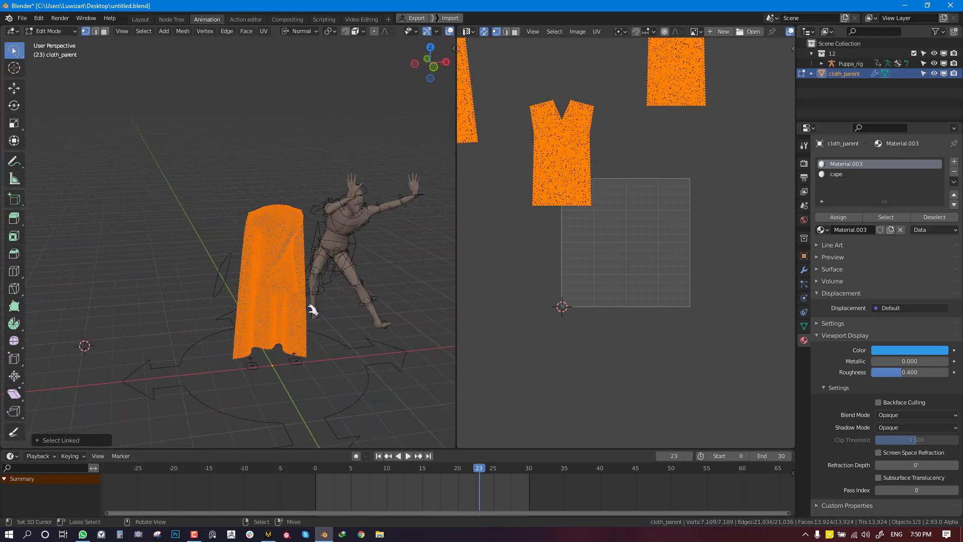
middle_click_drag(519, 194, 663, 246)
key("alt+a")
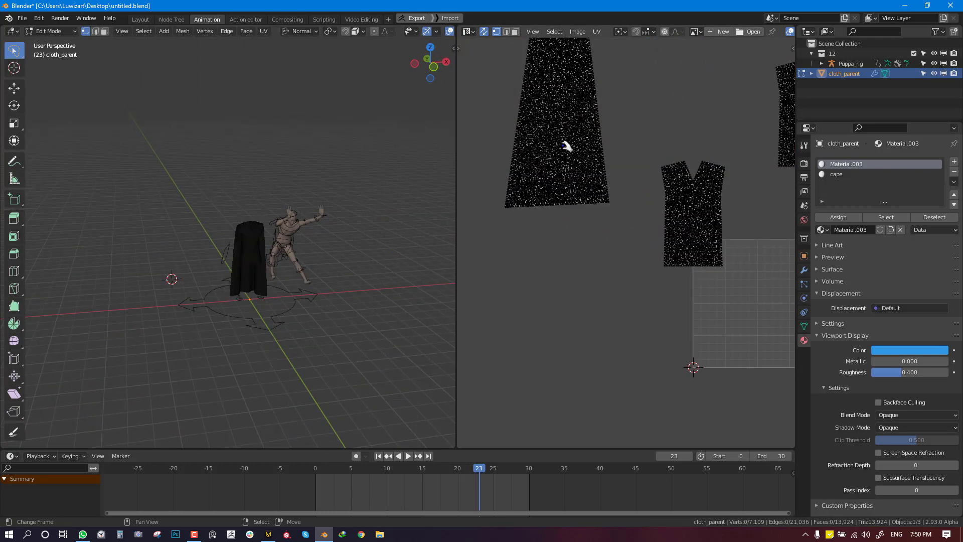
left_click(487, 31)
left_click(487, 31)
middle_click_drag(577, 118, 567, 196)
key("l")
middle_click_drag(559, 133, 589, 95)
left_click(850, 175)
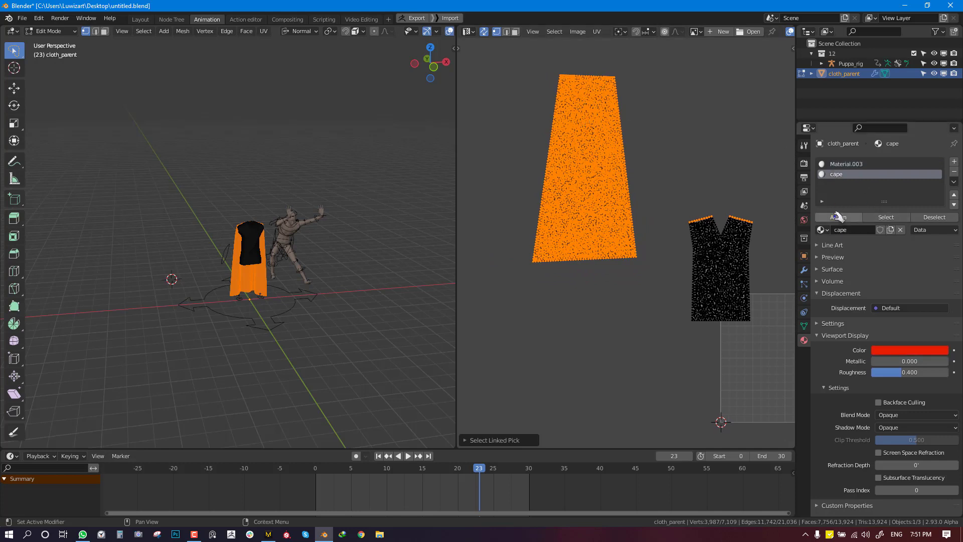
left_click(838, 217)
key("Tab")
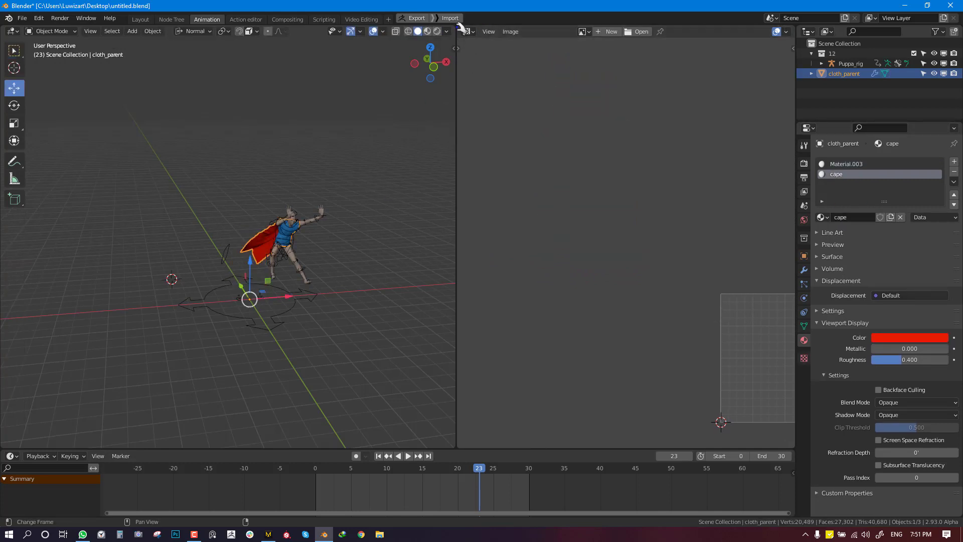
Step: Merge the UV area back into one 3D view and play the animation
left_click_drag(460, 31, 537, 199)
key("space")
left_click(538, 199)
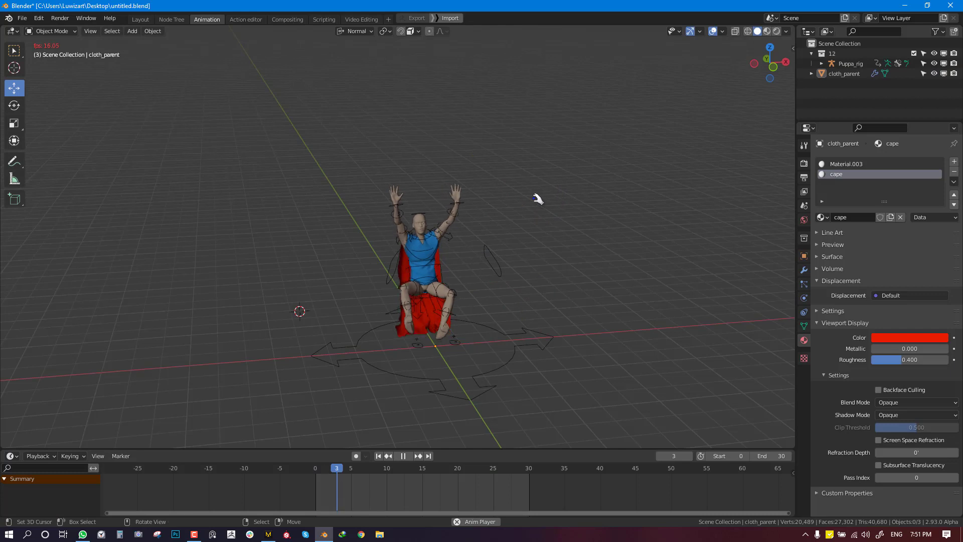
middle_click_drag(527, 208, 525, 291)
key("space")
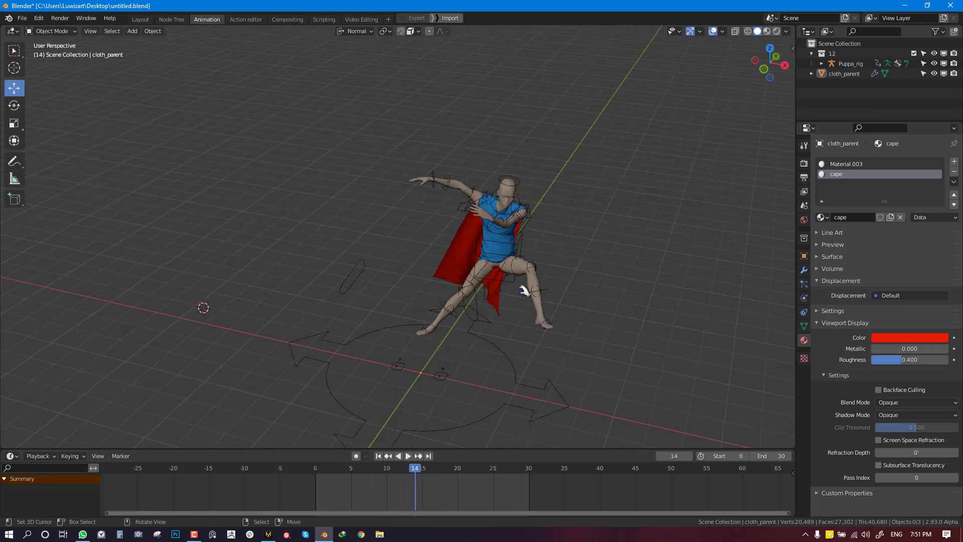
Step: Put the rig in Pose Mode, reset its pose, and play from the front to frame 25
left_click(510, 368)
key("ctrl+Tab")
key("a")
key("alt+r")
key("alt+g")
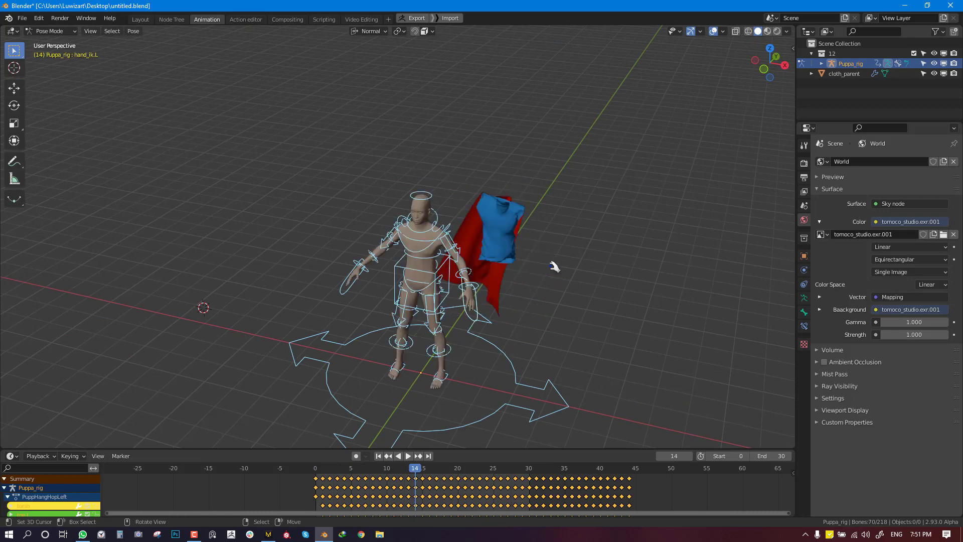
key("KP_1")
key("space")
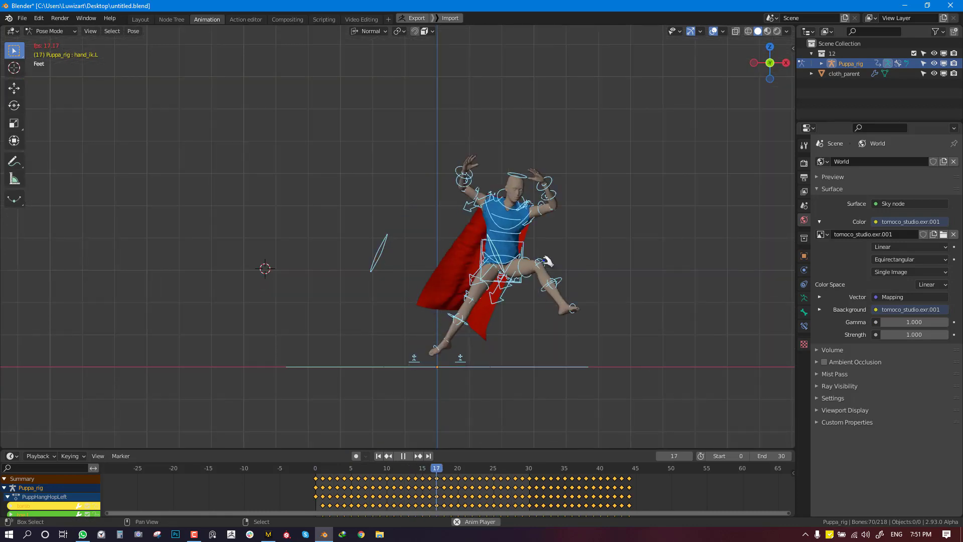
key("space")
middle_click_drag(551, 245, 366, 251)
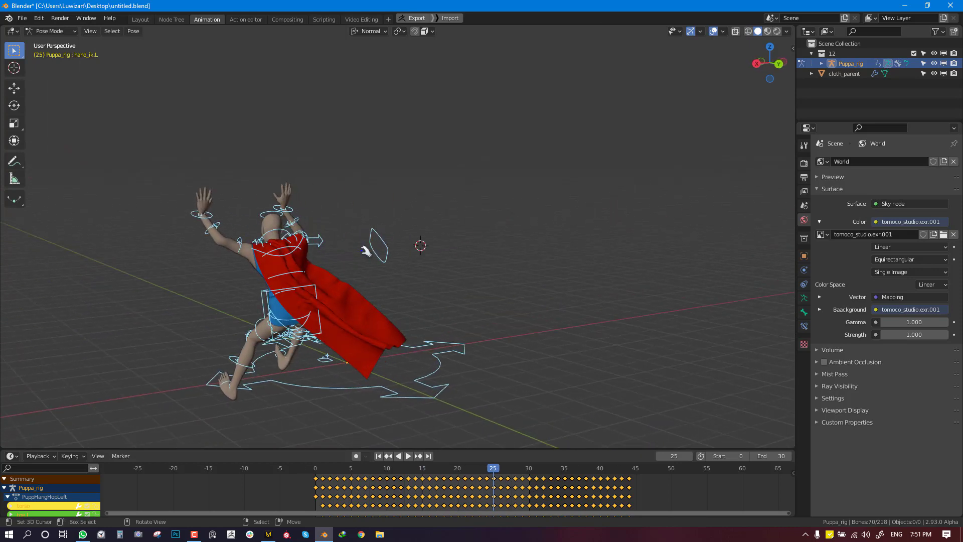